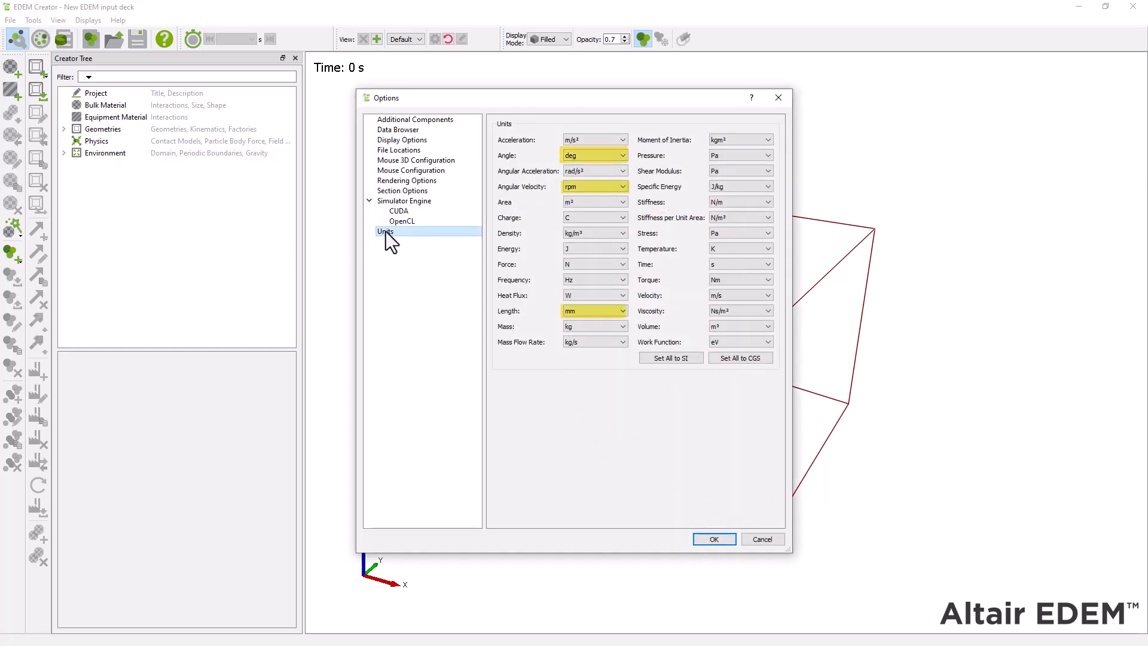
Step: Accept the unit options with angle in deg, angular velocity in rpm and length in mm
click(713, 540)
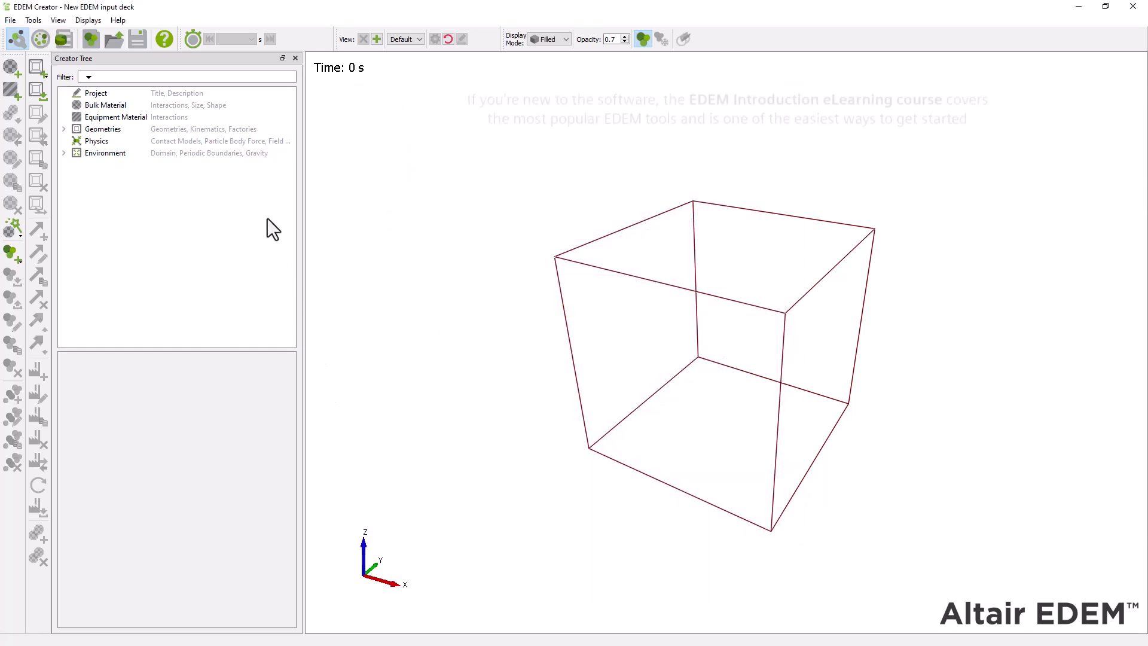
Step: Add a bulk material and name it Tablet1
right_click(137, 106)
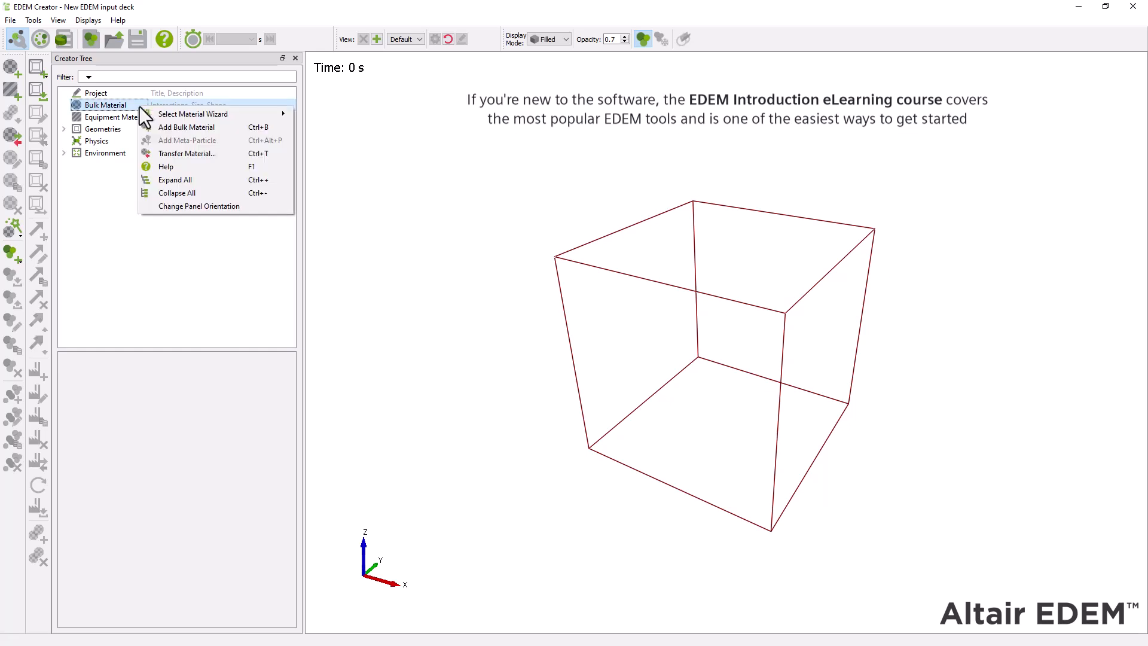
click(168, 127)
text(Tab)
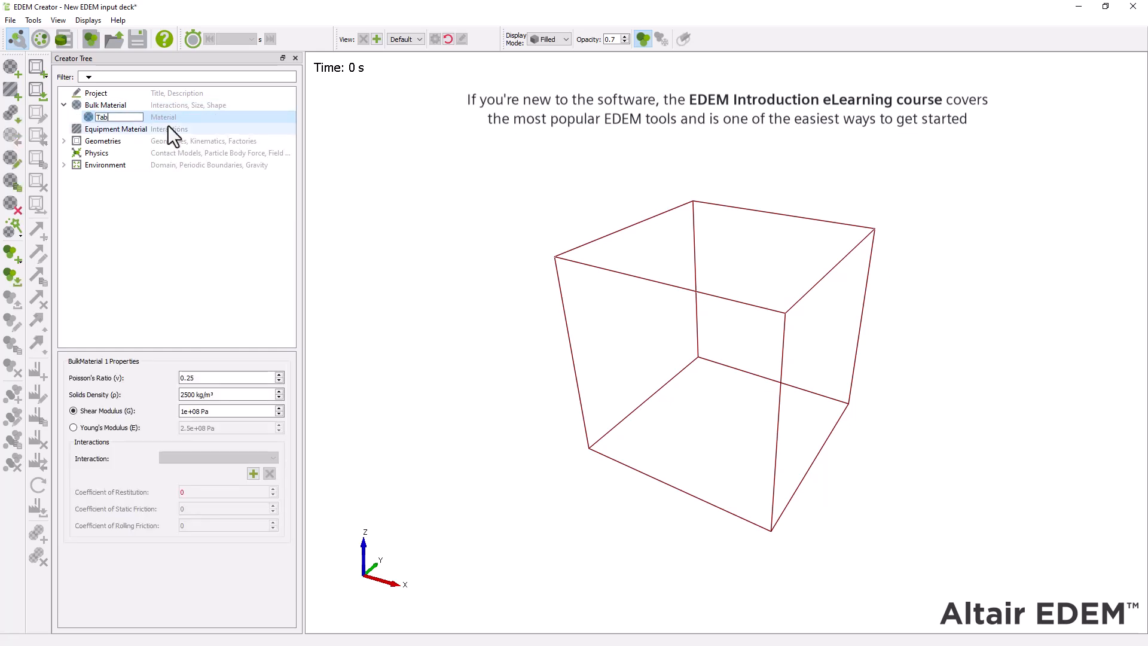
text(let1)
key(Return)
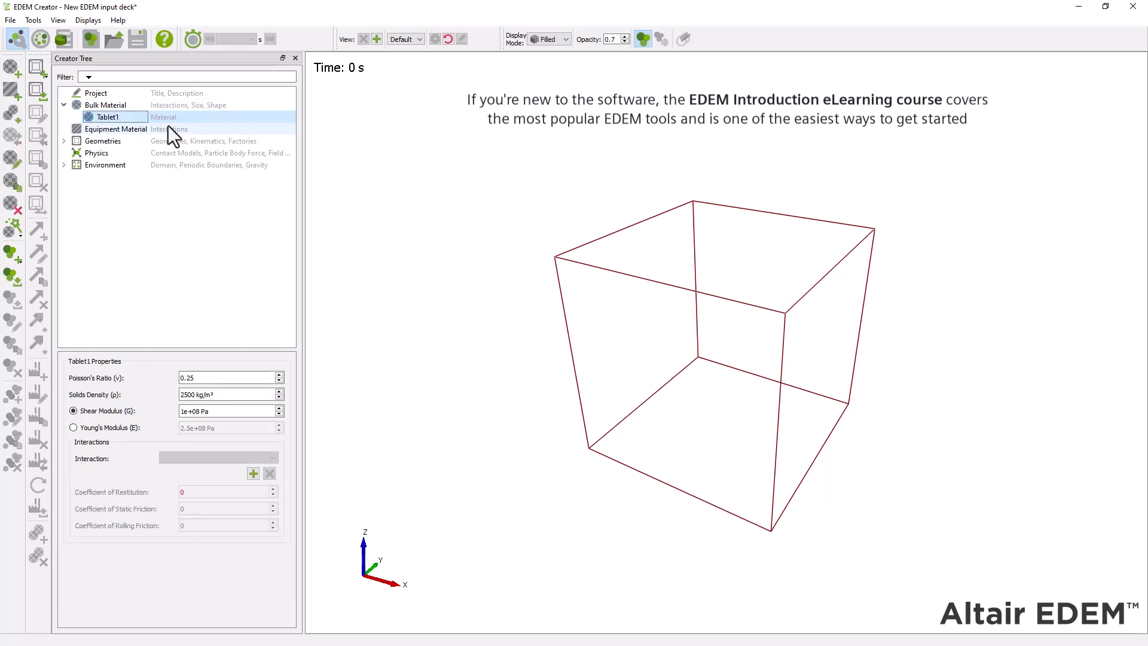
Step: Set Tablet1's Poisson's ratio to 0.3 and its shear modulus to 1e+07 Pa
click(210, 377)
key(BackSpace)
key(BackSpace)
text(3)
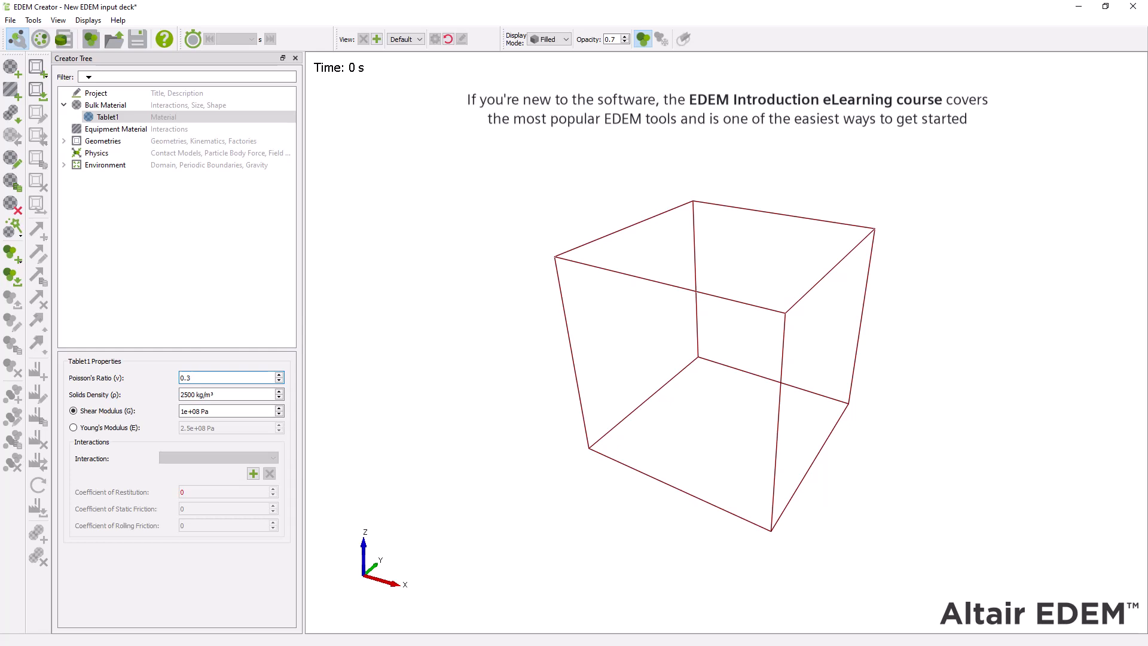
click(203, 411)
text(7)
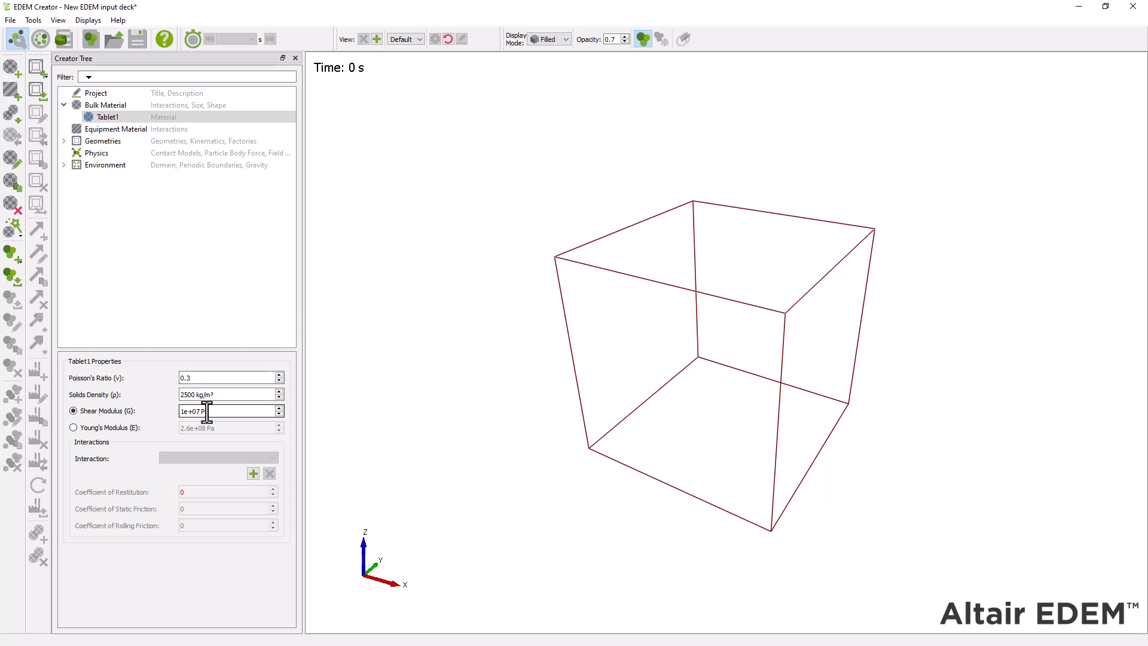
Step: Add a Tablet1 self-interaction with coefficients of restitution 0.3, static friction 0.3 and rolling friction 0.1
click(252, 477)
key(Return)
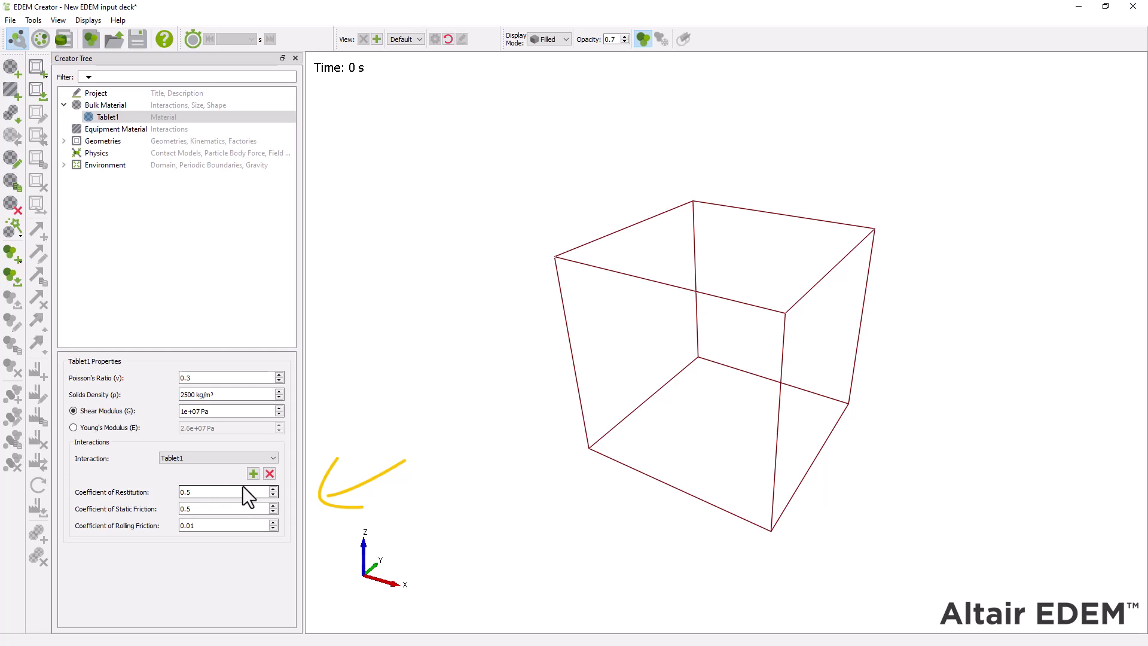
key(BackSpace)
text(3)
click(234, 509)
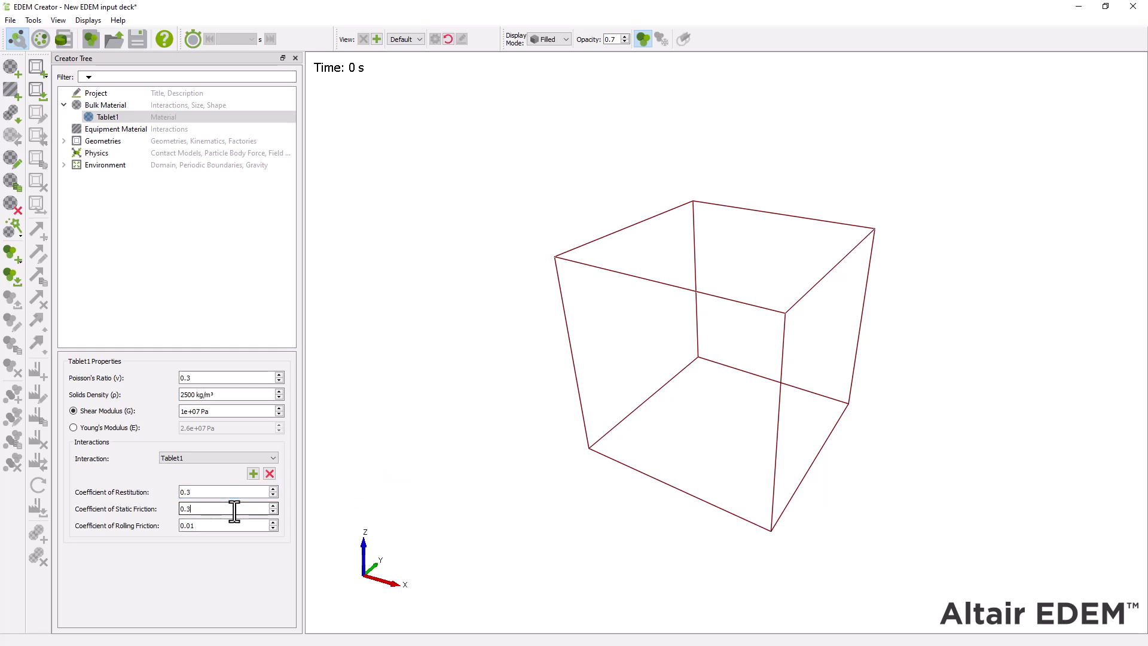
click(228, 526)
key(BackSpace)
key(BackSpace)
text(1)
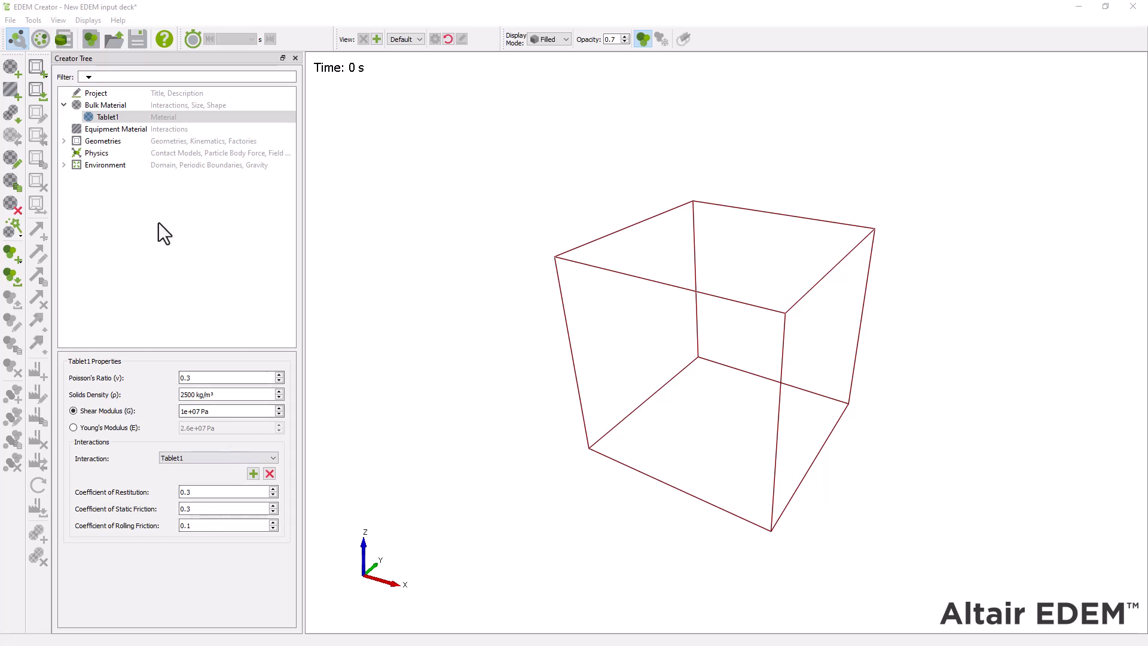
Step: Add a polyhedral particle to the Tablet1 material and name it ParticleTablet1
right_click(135, 119)
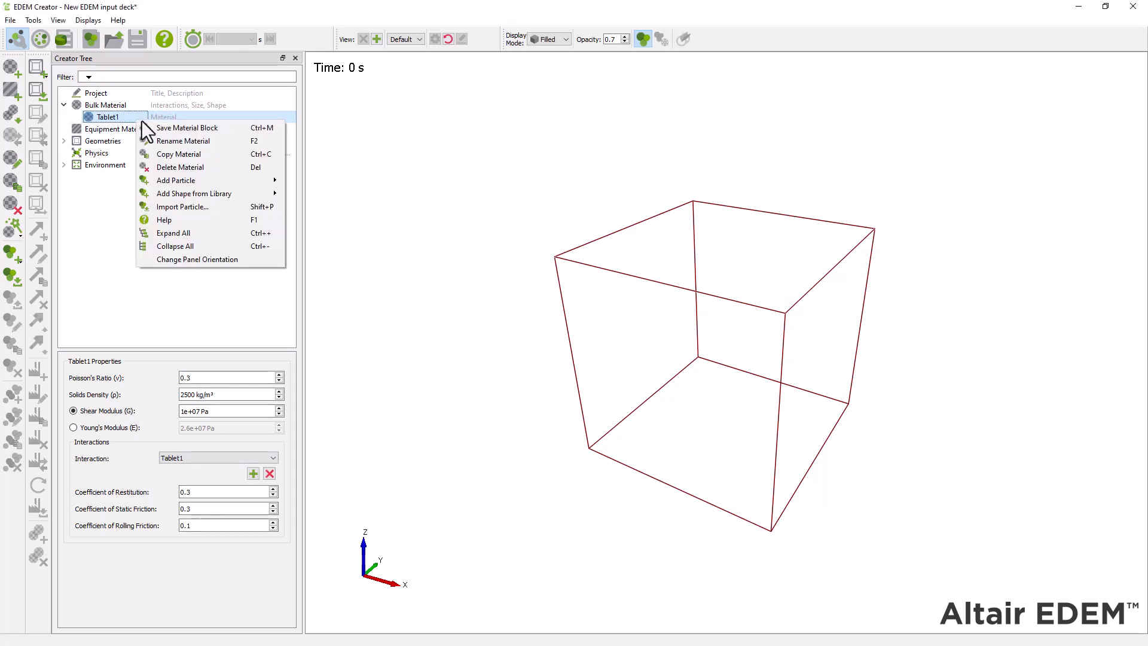
mouse_move(208, 181)
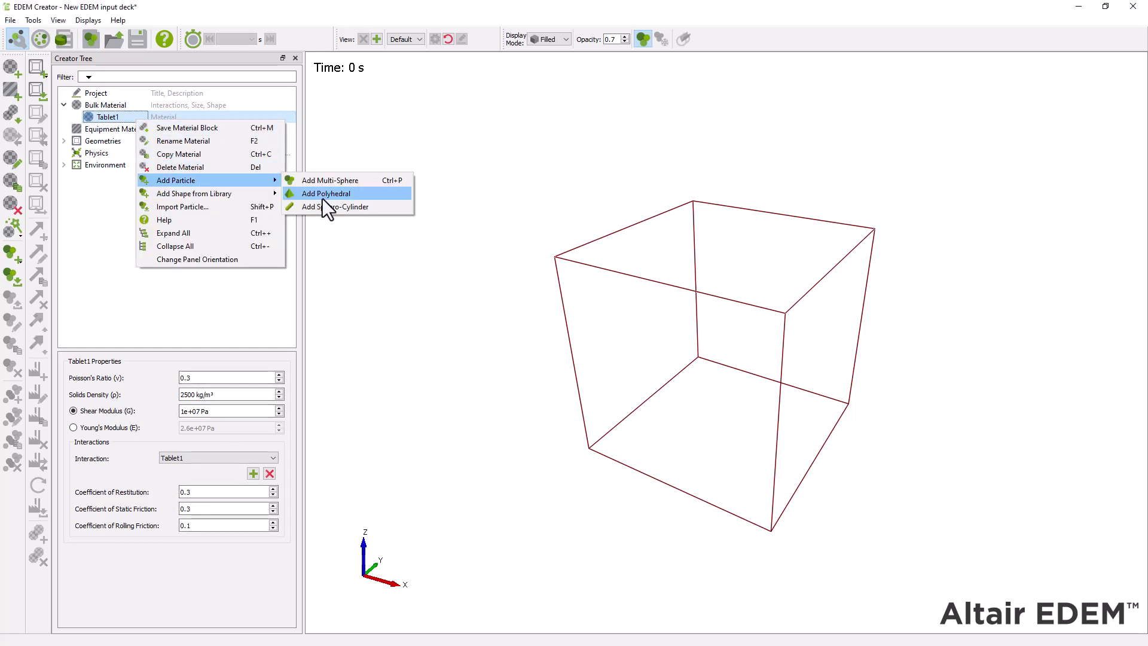
click(359, 192)
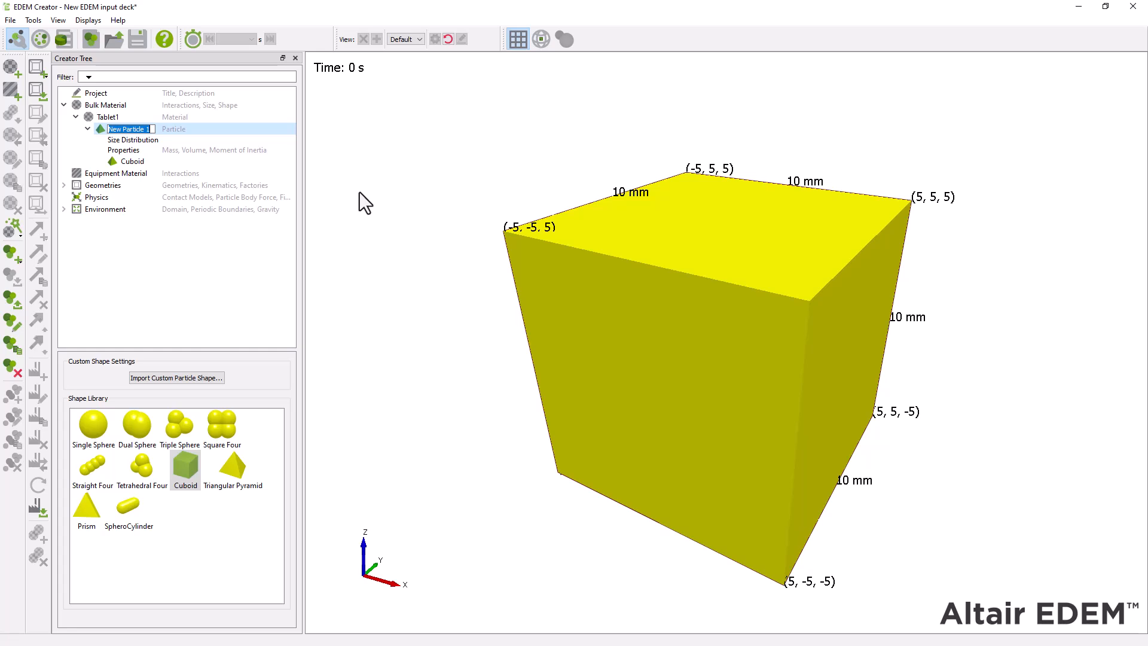
text(ParticleTablet1)
key(Return)
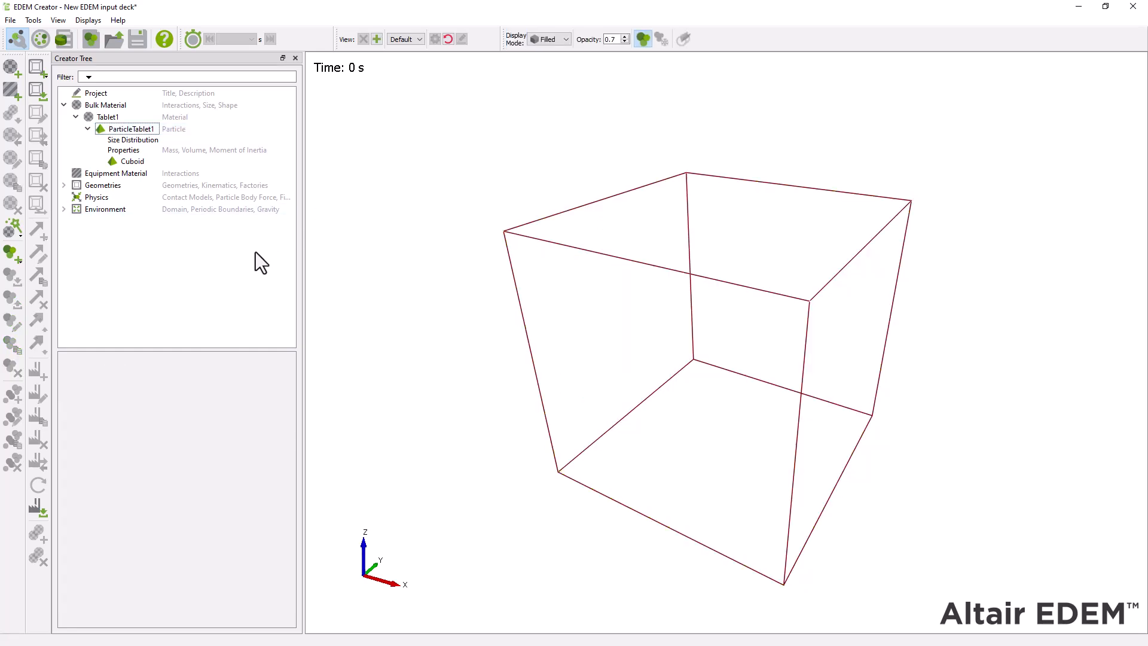
Step: Choose ellipsoid.stp as the custom shape file to import for ParticleTablet1
click(153, 128)
right_click(155, 128)
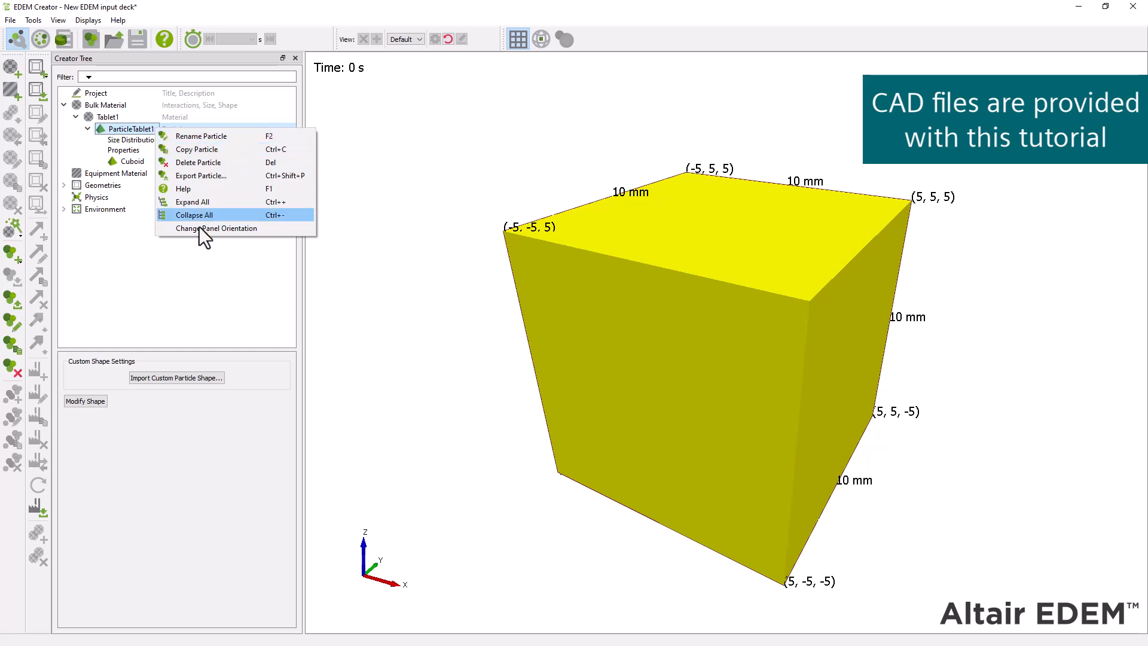
click(221, 380)
click(221, 381)
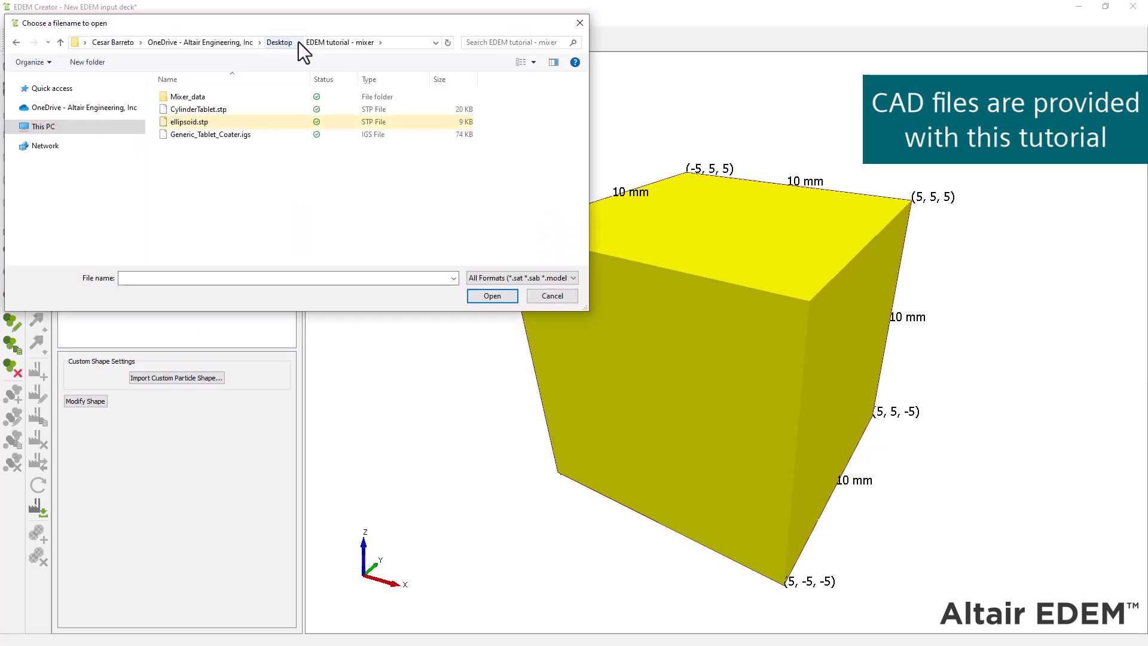
double_click(217, 120)
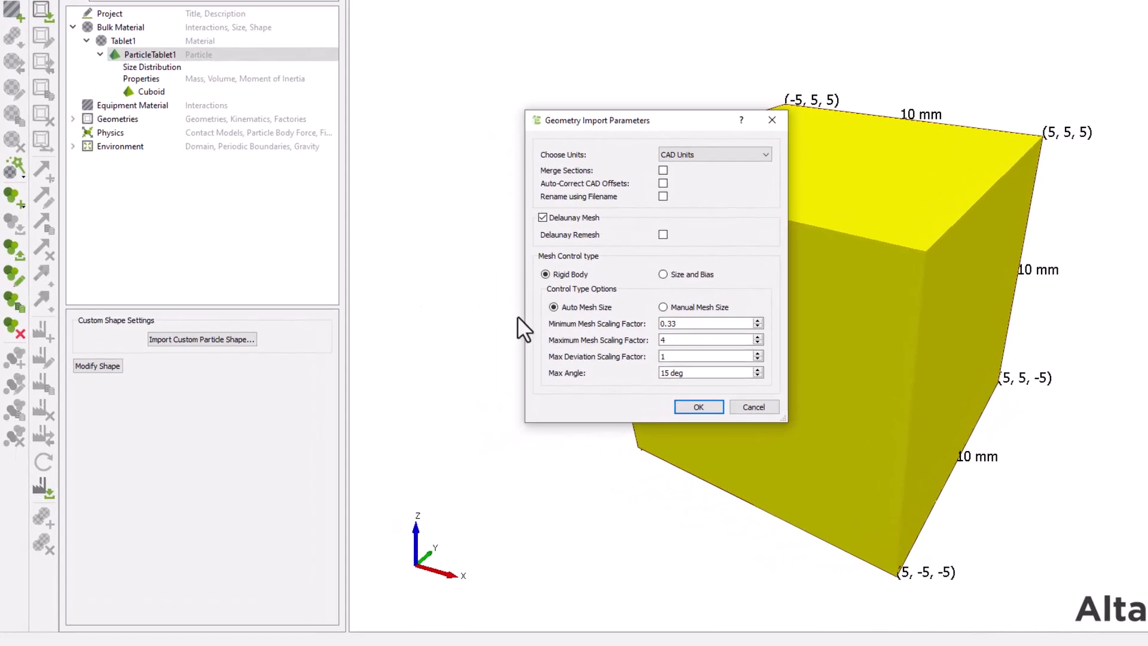
Step: Import the ellipsoid geometry with a manual mesh size, minimum 0.8 mm and maximum 1.2 mm
click(682, 307)
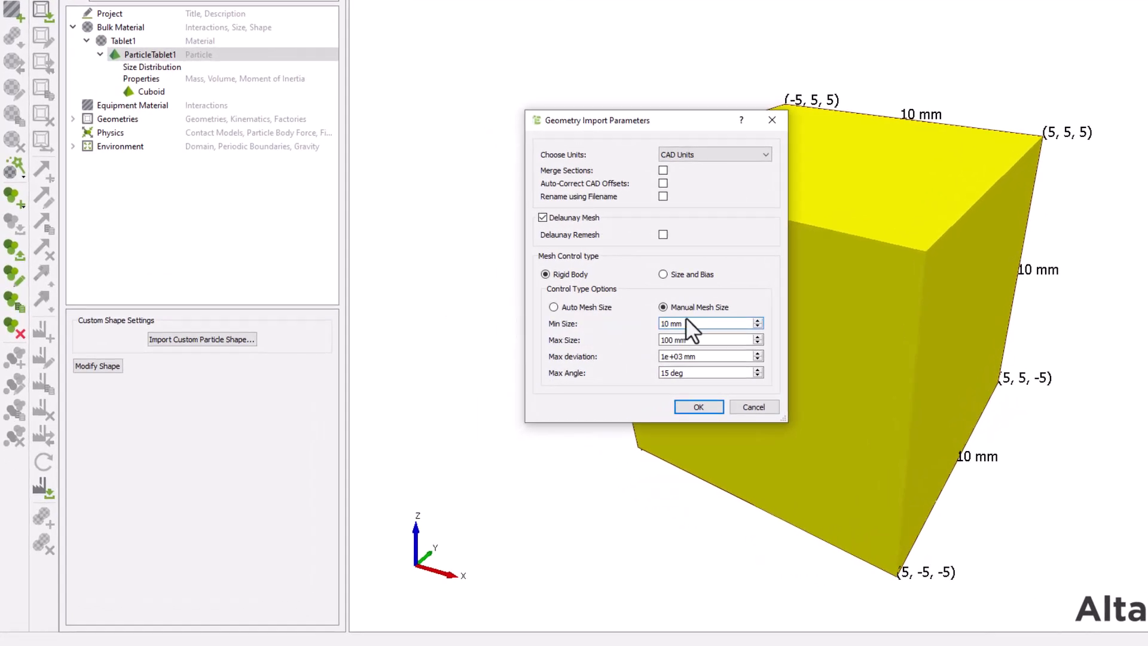
double_click(665, 323)
text(0.8)
key(Tab)
text(1.2)
key(Tab)
key(Tab)
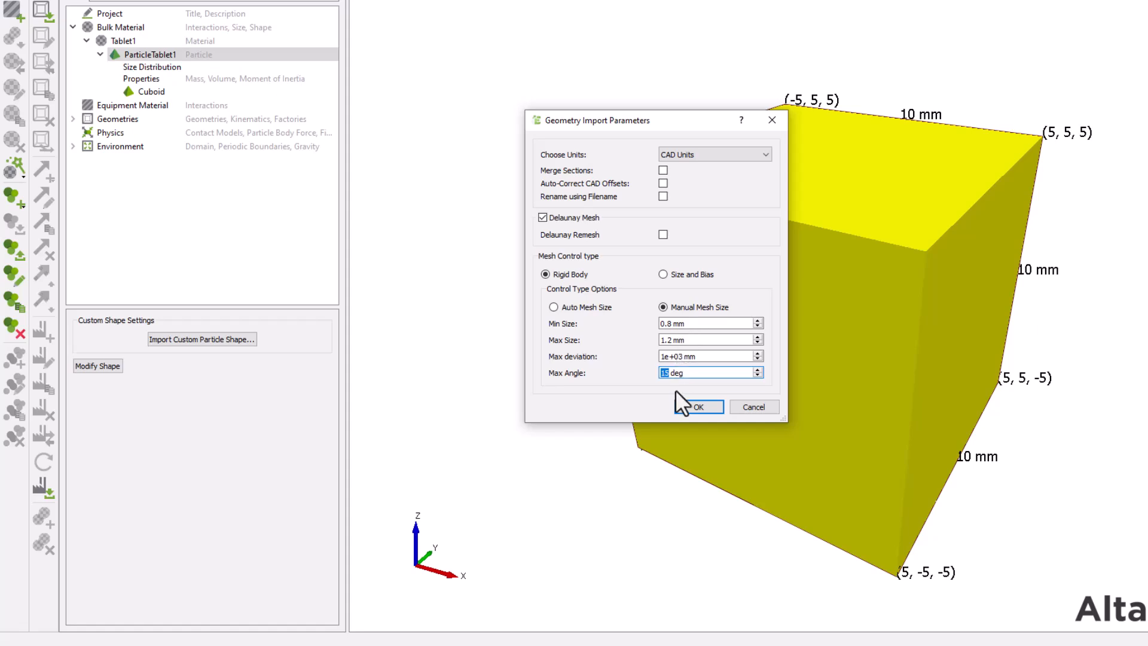
click(696, 406)
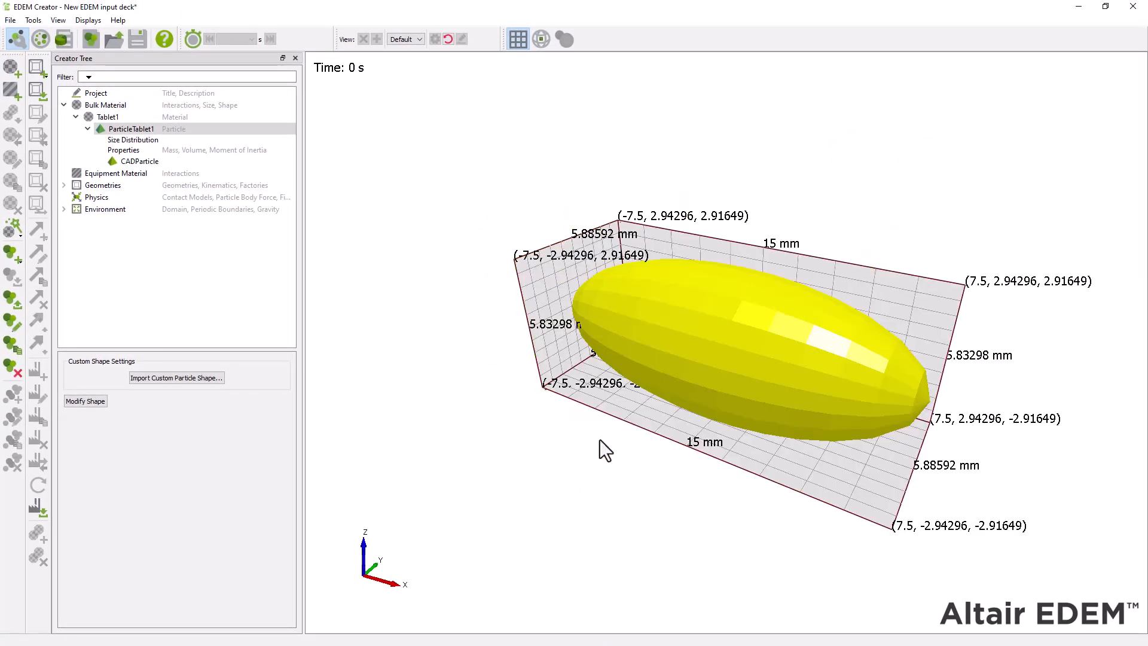
Step: Enable automatic calculation of ParticleTablet1's mass, volume and moment of inertia properties
click(157, 149)
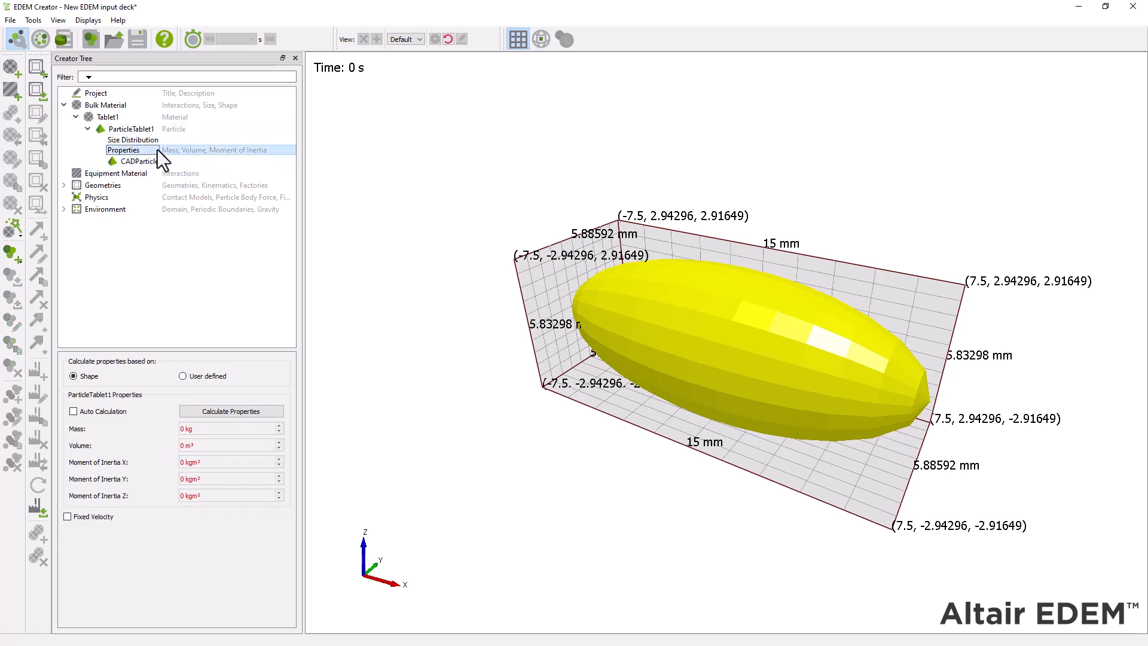
click(73, 411)
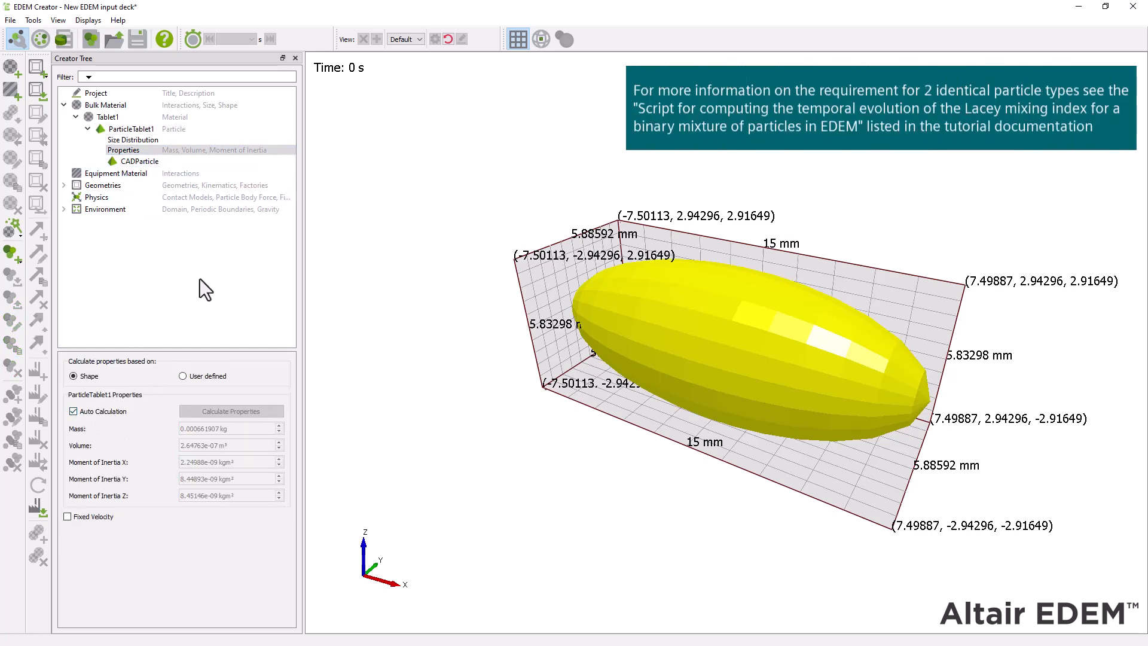
Step: Copy the Tablet1 bulk material and rename the copy Tablet2
right_click(128, 117)
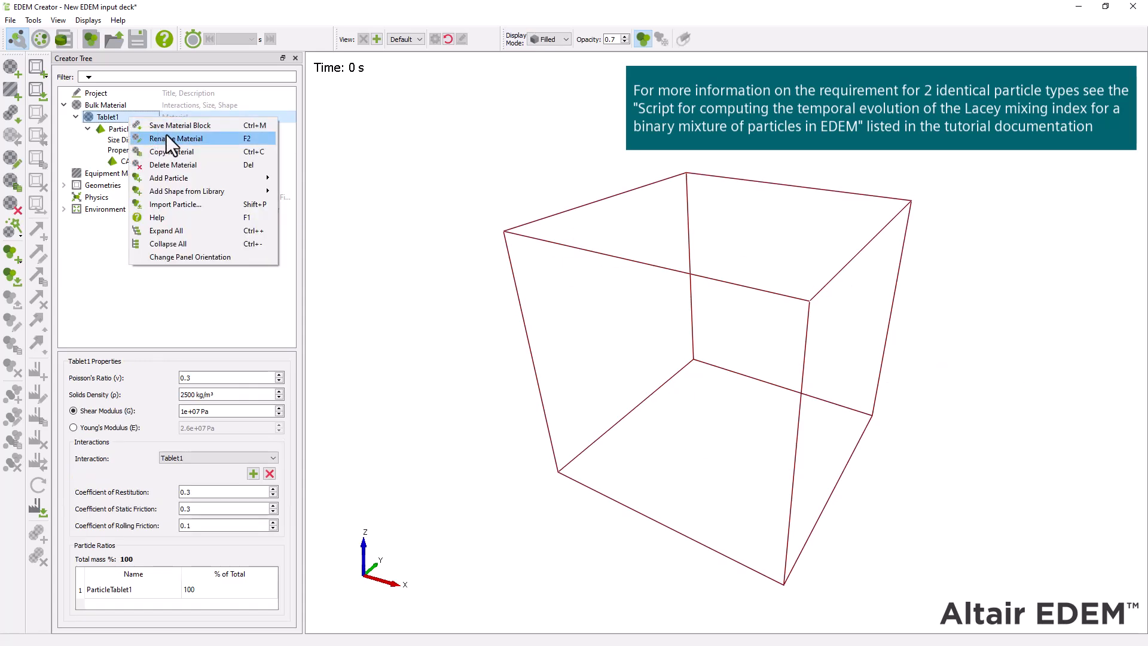
click(201, 156)
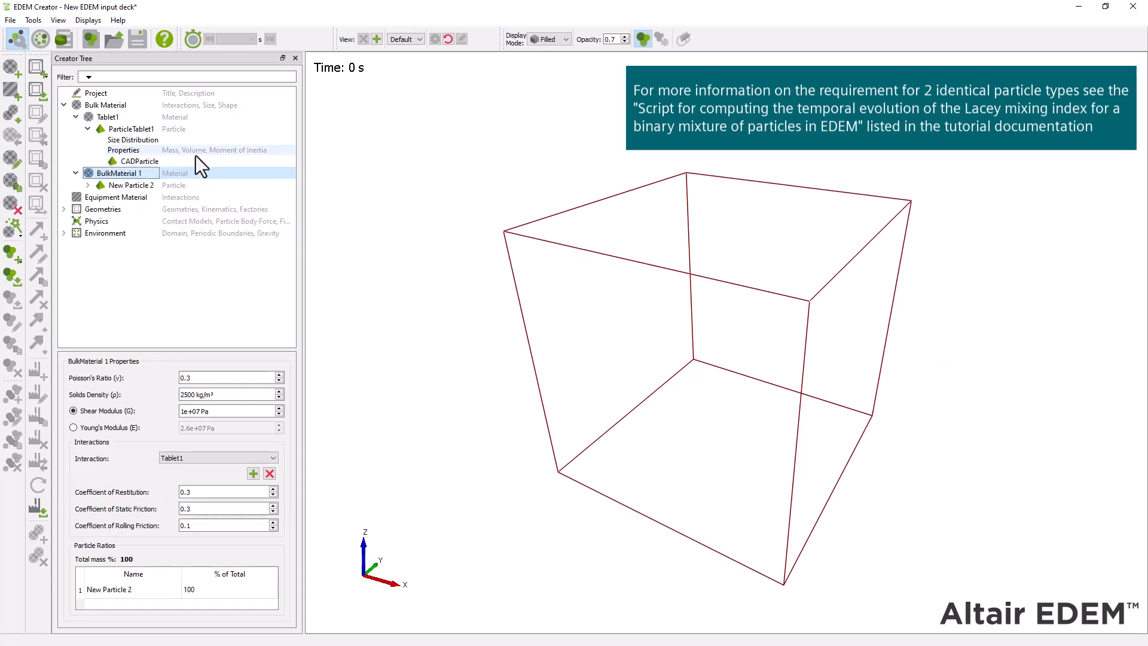
right_click(152, 171)
click(188, 192)
text(Tablet2)
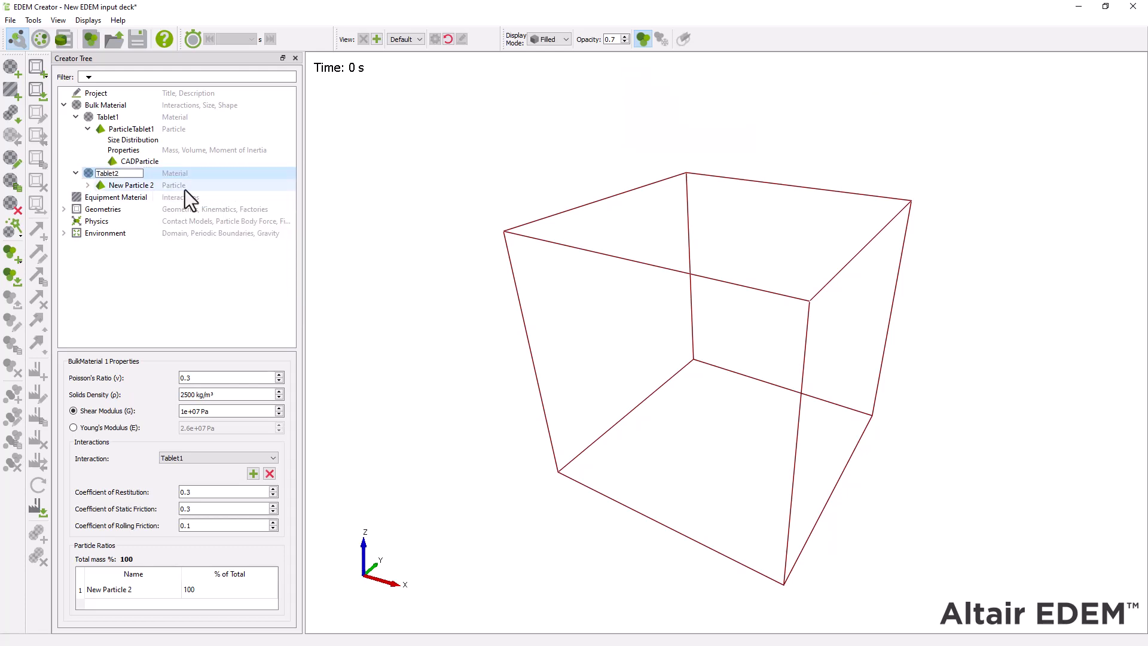
Step: Rename the particle under Tablet2 as ParticleTablet2
click(154, 183)
click(184, 194)
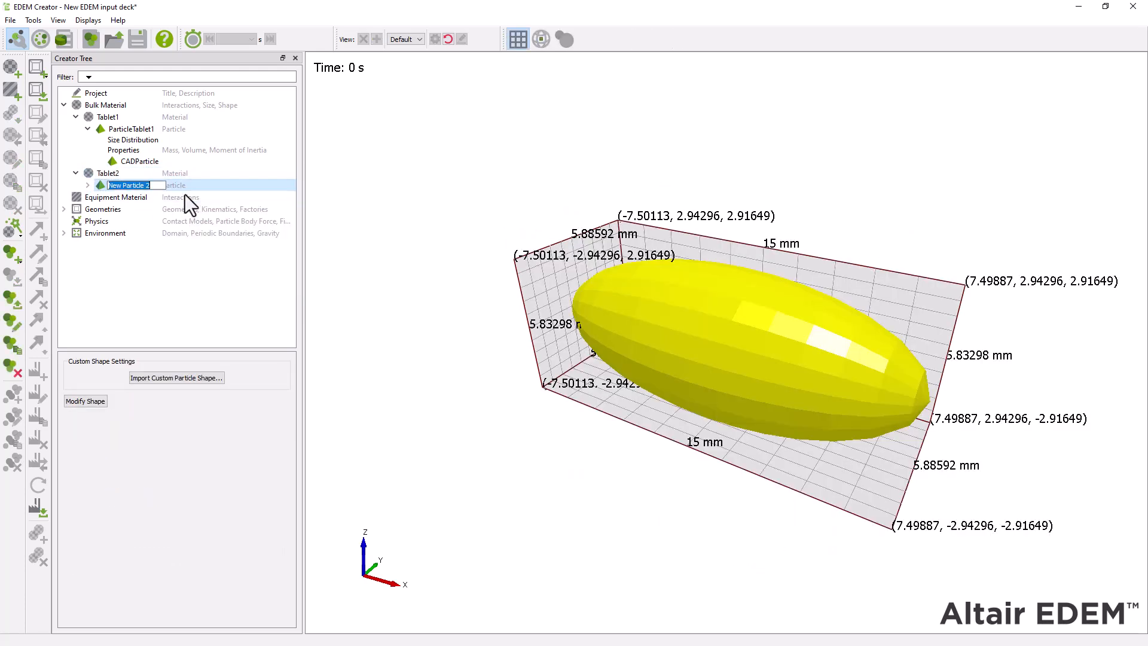
text(PArticleTablet)
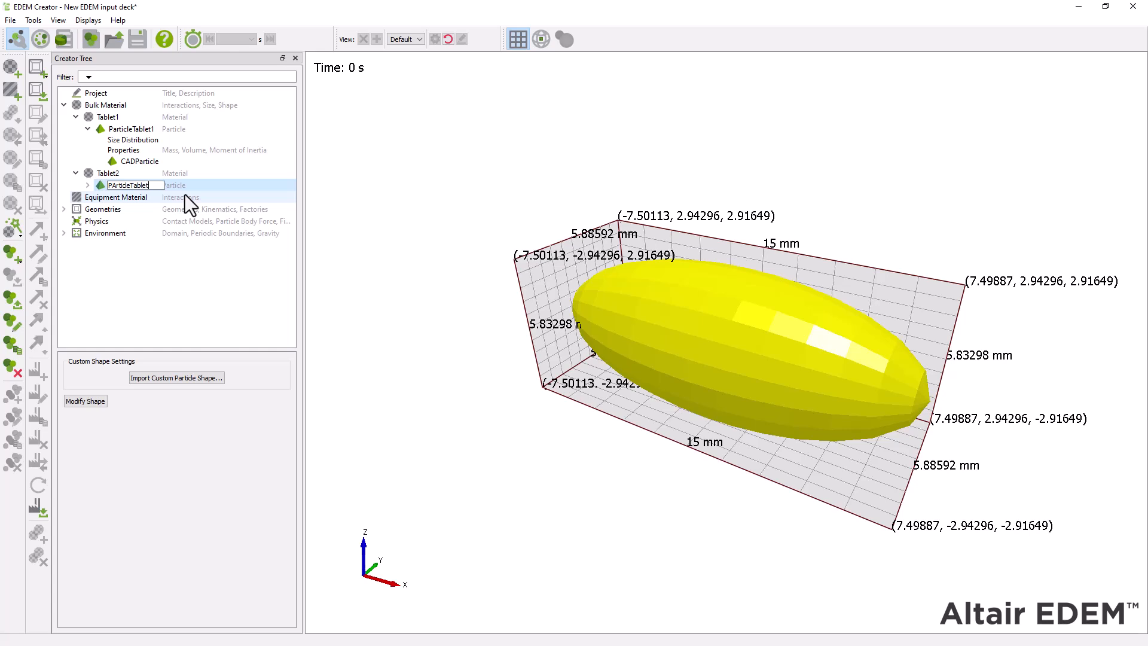
text(2)
click(114, 186)
key(BackSpace)
text(a)
click(162, 273)
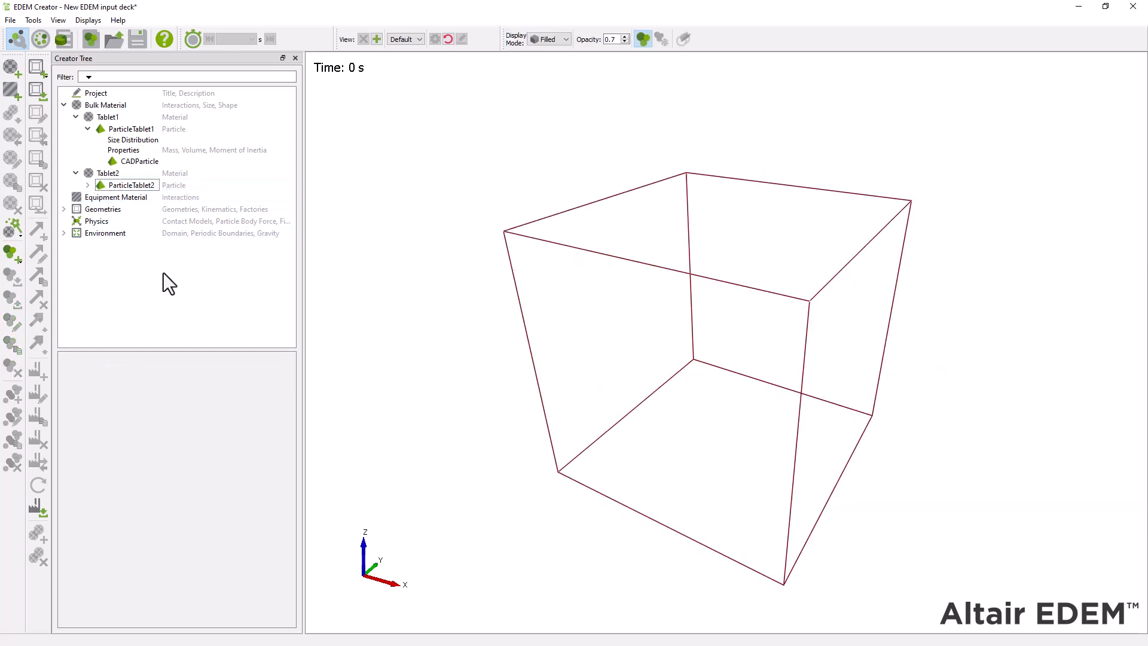
Step: Review ParticleTablet2's CAD shape, calculated properties and size distribution, along with the Tablet2 material settings
click(88, 184)
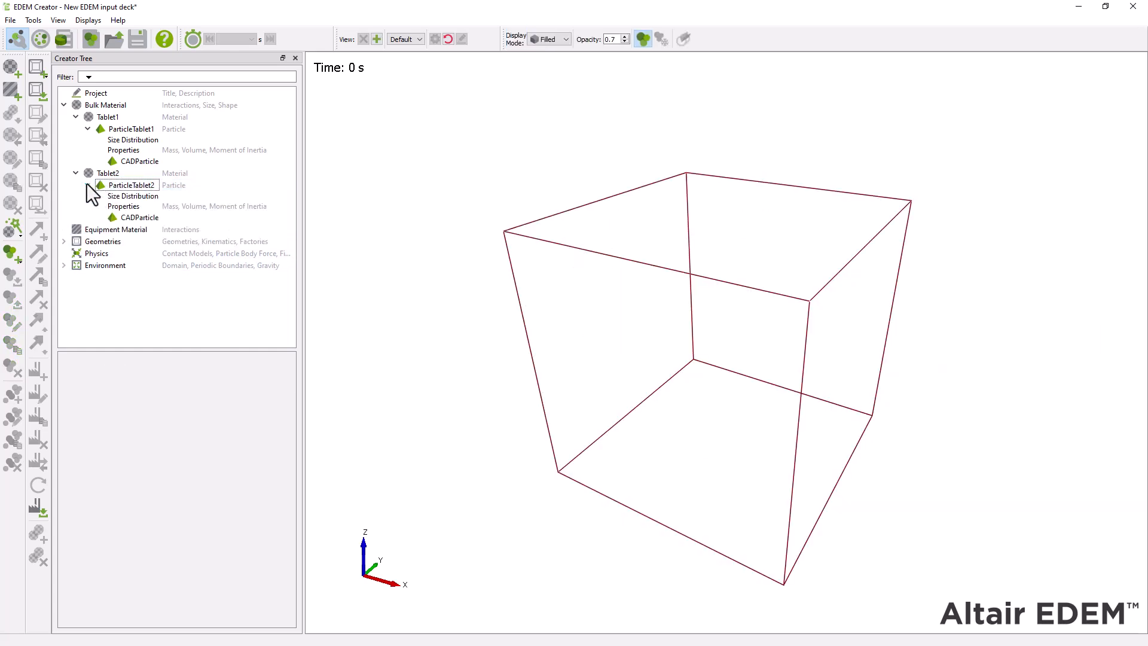
click(138, 218)
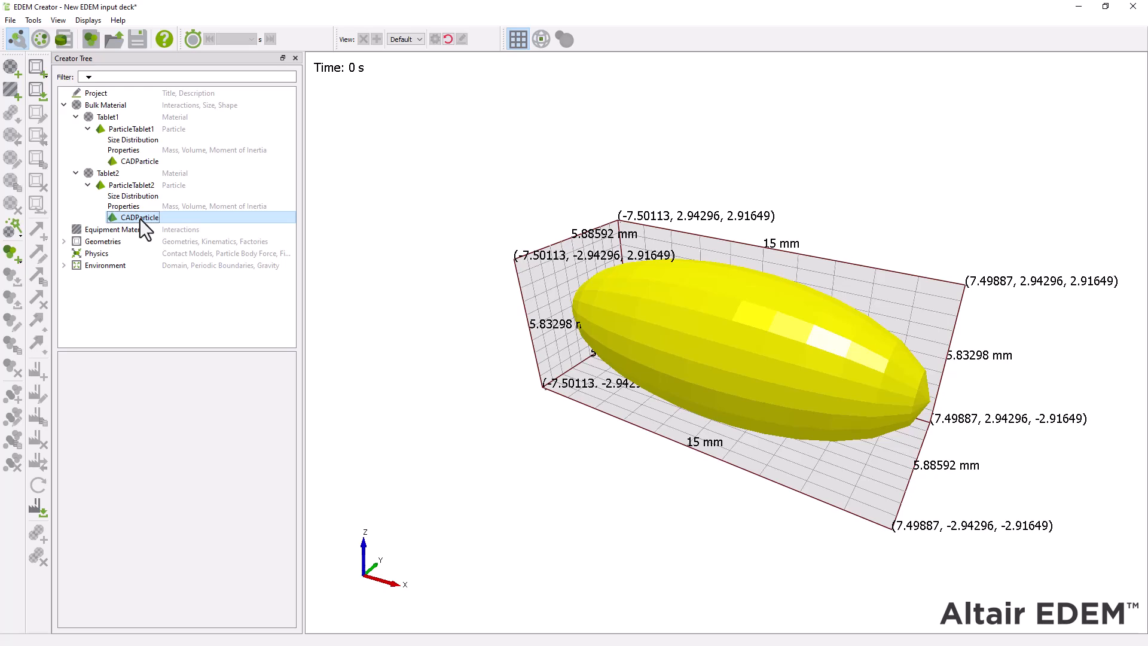
click(139, 207)
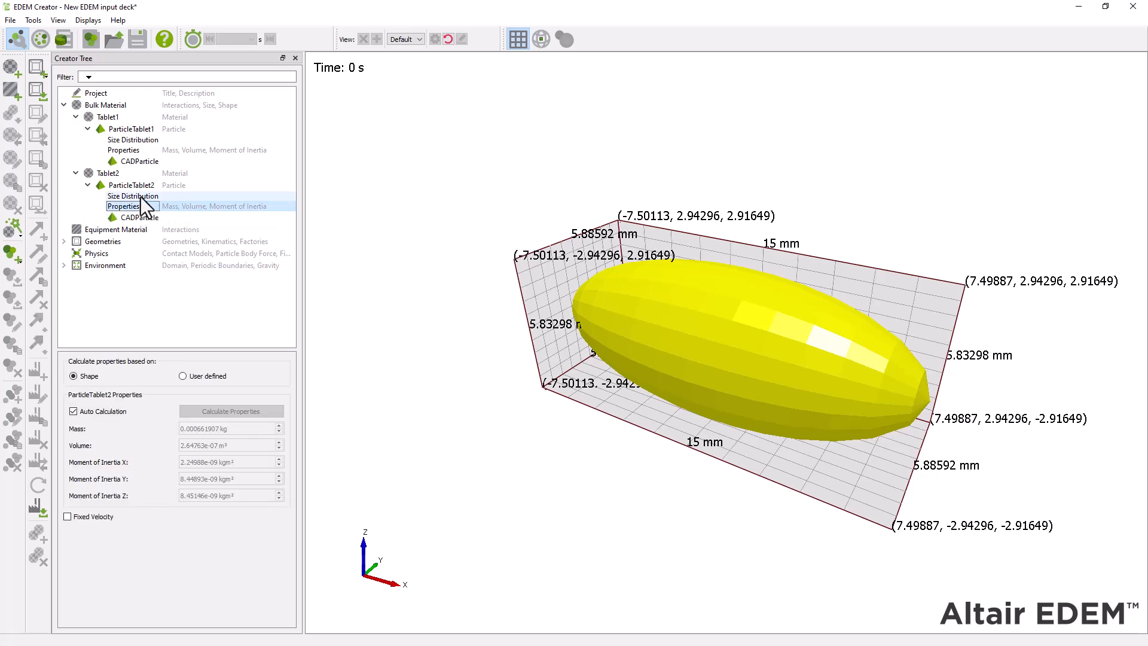
click(141, 197)
click(140, 188)
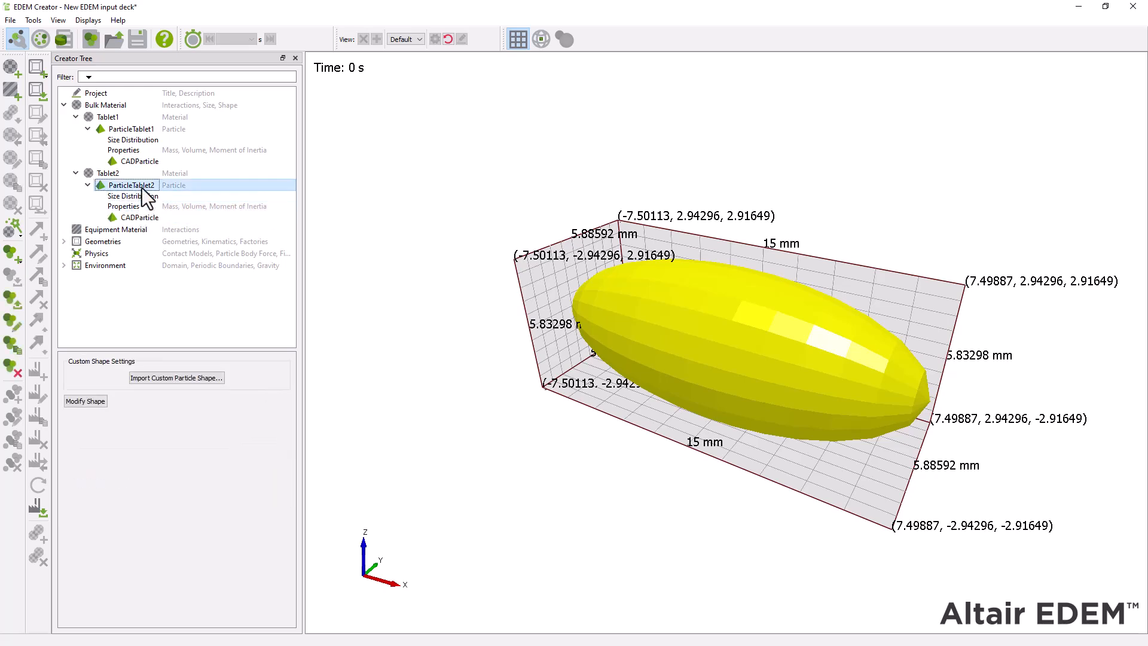
click(140, 175)
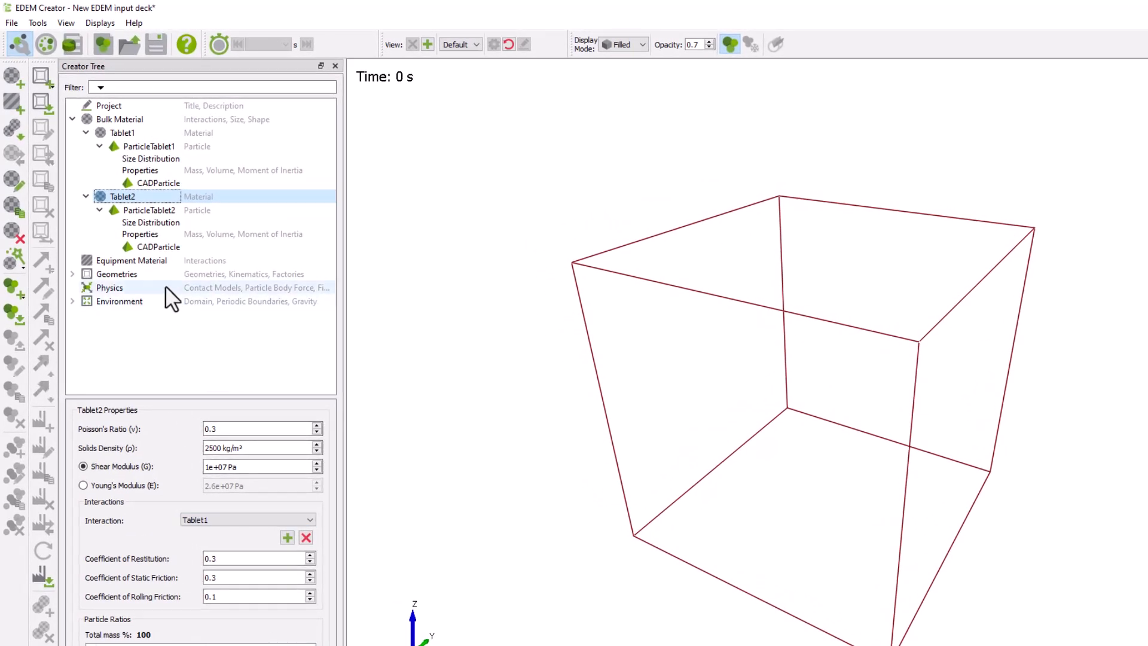
Step: Add an equipment material and name it Steel
right_click(171, 258)
click(207, 268)
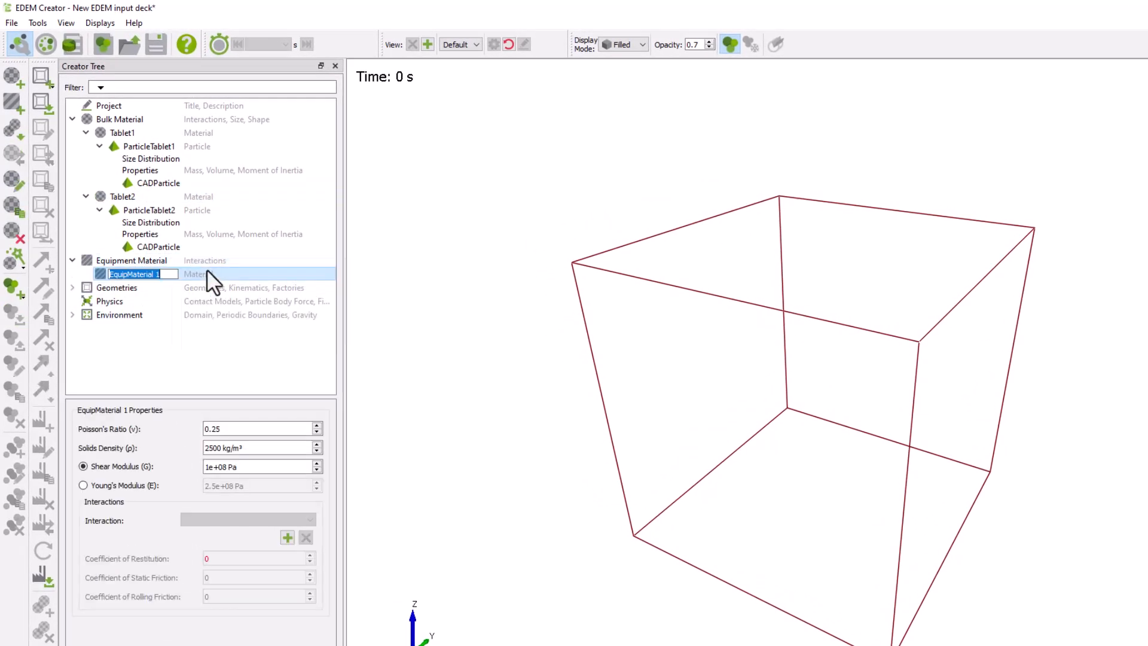
text(Stel)
text(el)
key(Return)
Step: Set Steel's Poisson's ratio to 0.3, solids density to 7800 kg/m³ and shear modulus to 1e+10 Pa
click(247, 428)
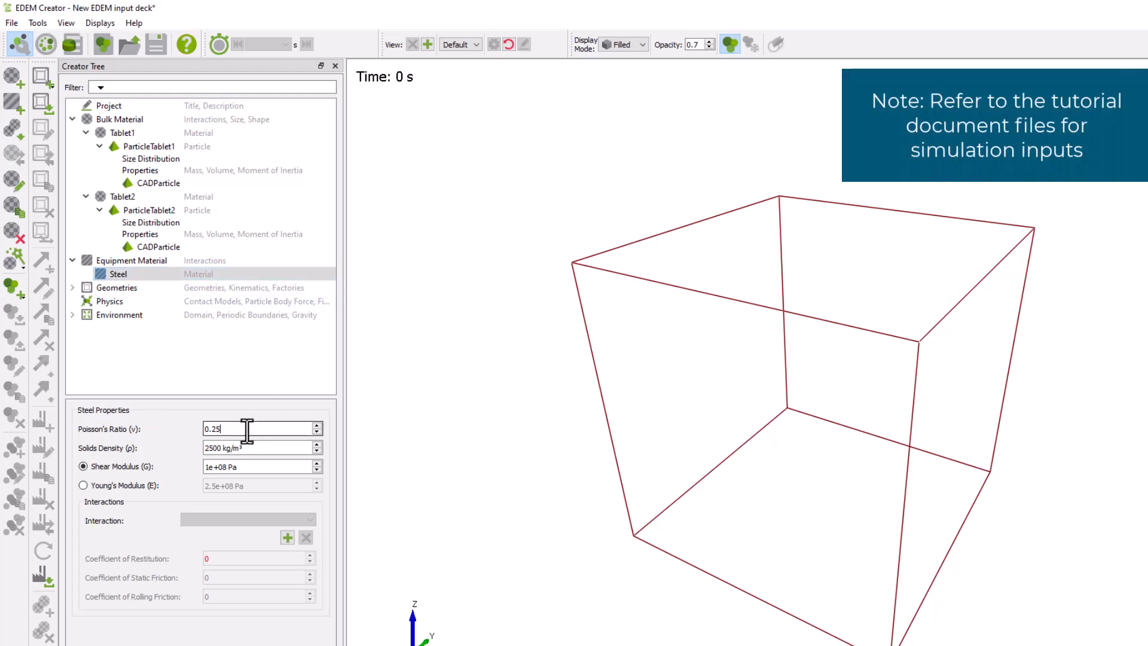
key(Tab)
text(7800)
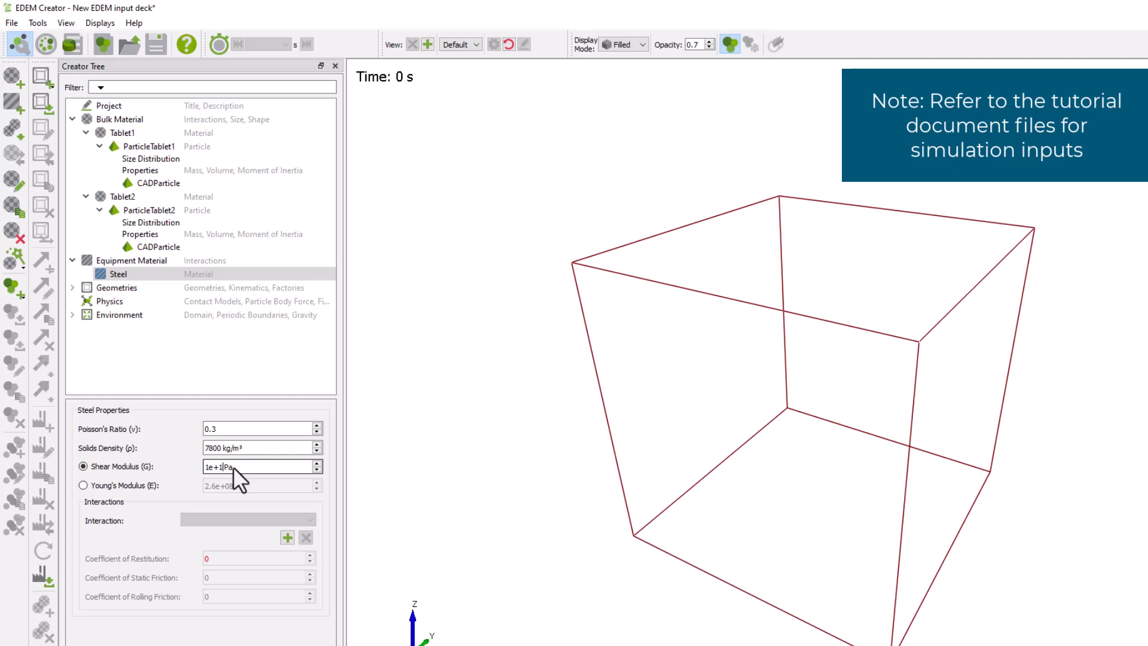
text(0)
Step: Add Steel's interactions with Tablet1 and Tablet2, keeping the default restitution and friction coefficients
click(288, 537)
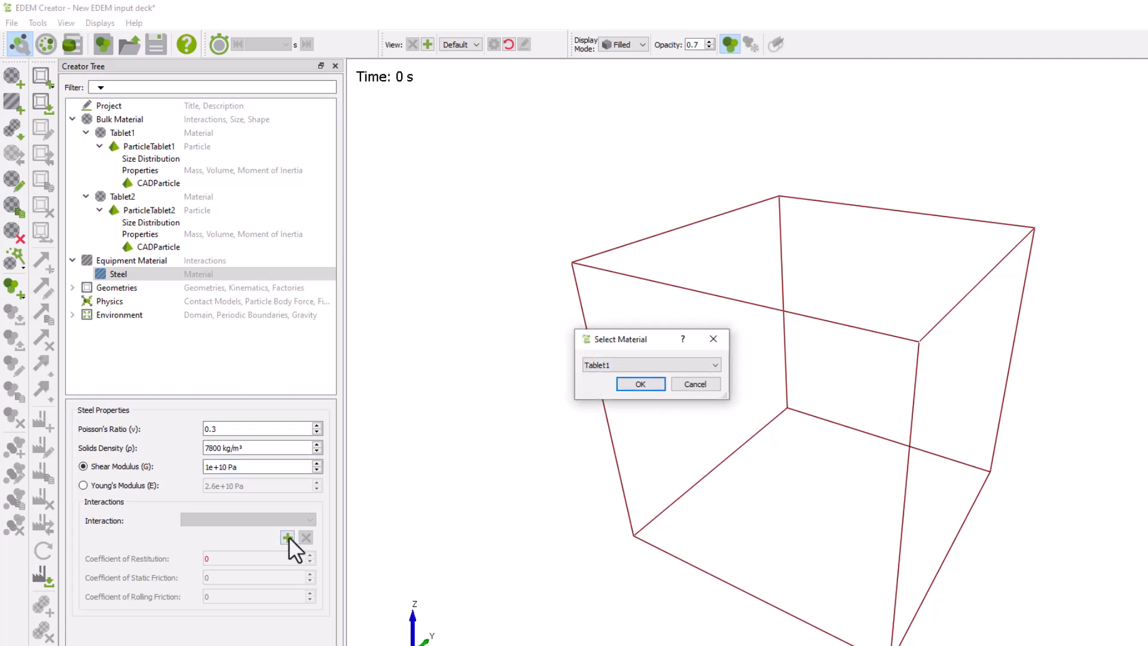
key(Return)
click(288, 537)
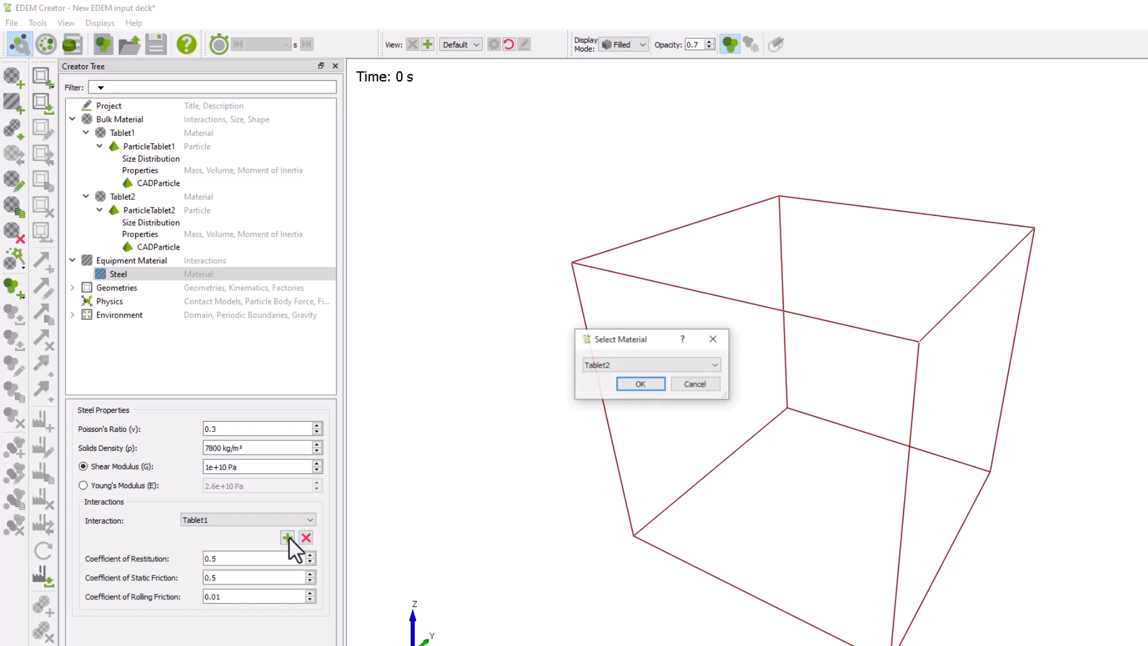
key(Return)
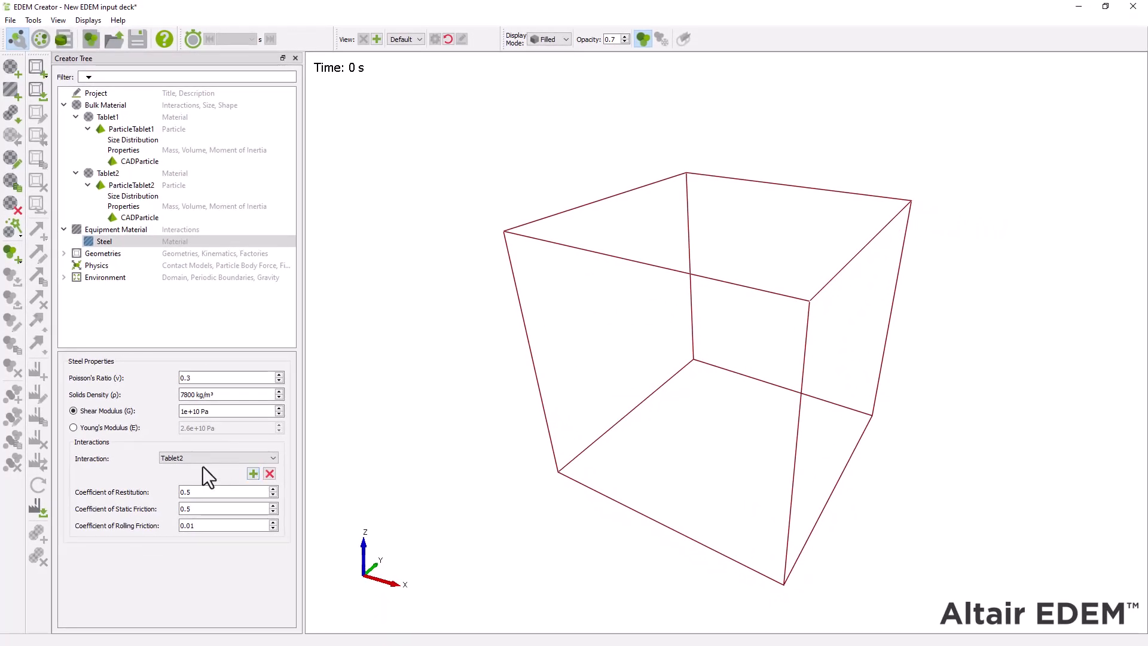
Step: Start a geometry import and choose the CAD file Generic_Tablet_Coater.igs from the EDEM tutorial - mixer folder
right_click(128, 250)
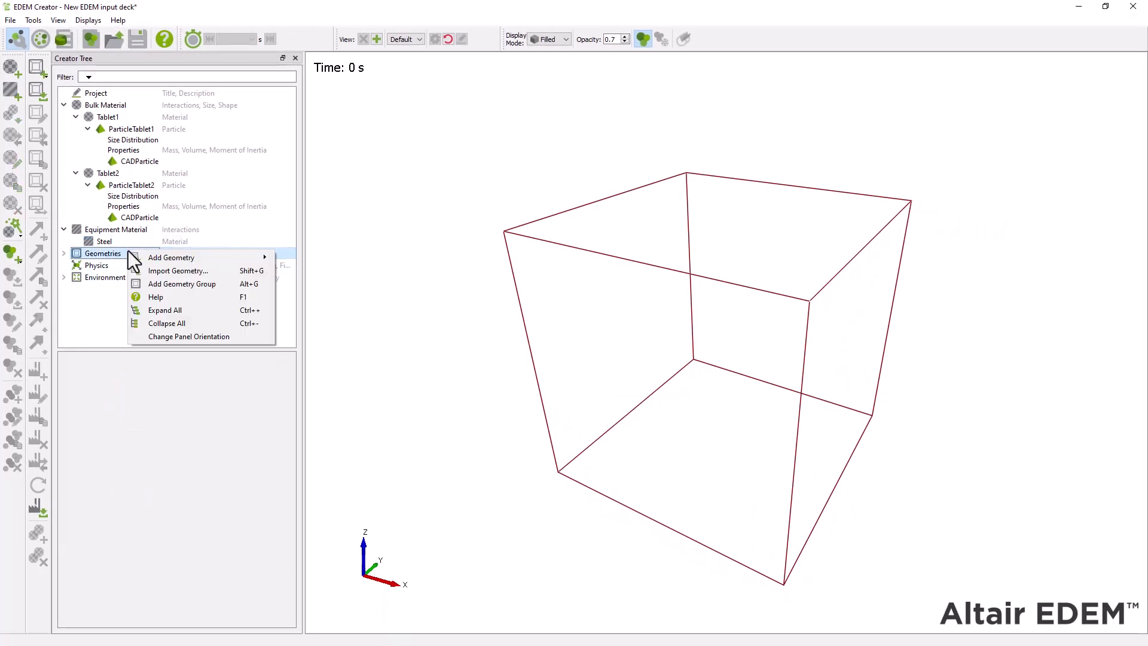
click(210, 271)
click(260, 137)
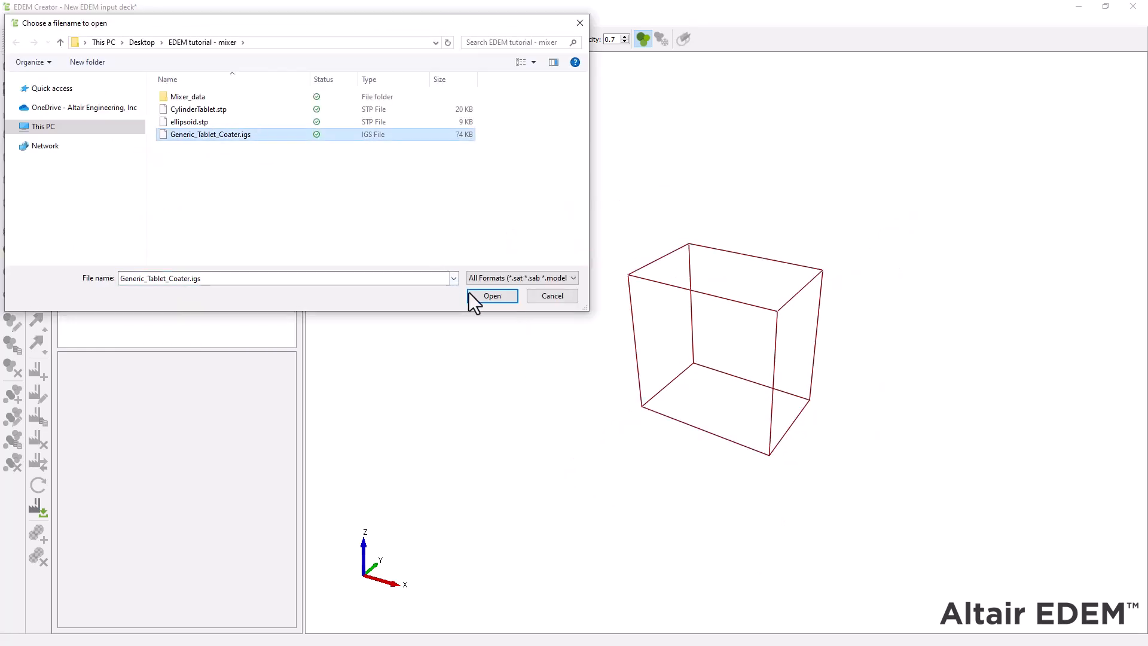
click(489, 296)
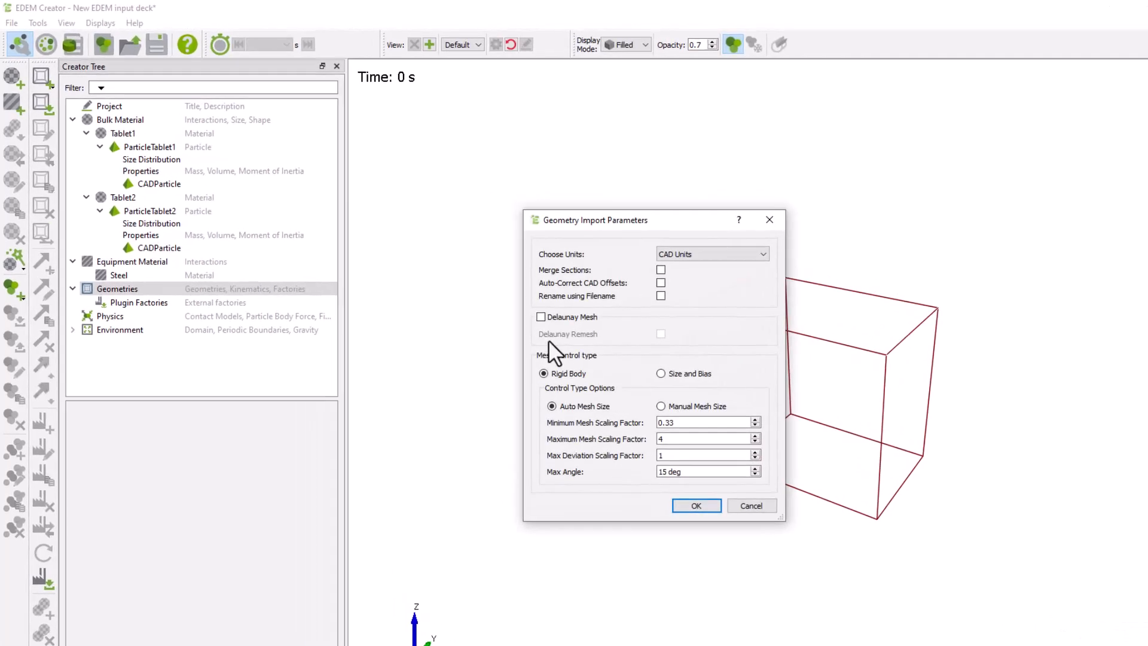
Step: Import the coater geometry in millimeters with manual mesh sizing, minimum 10 mm and maximum 20 mm
click(706, 255)
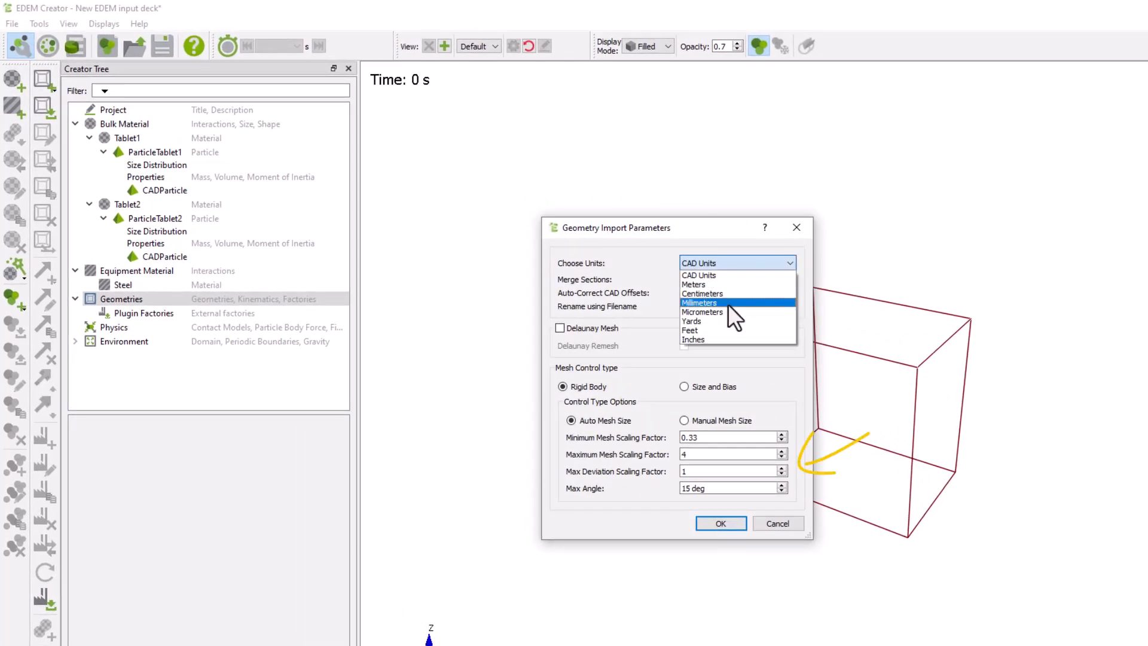
click(727, 303)
click(684, 420)
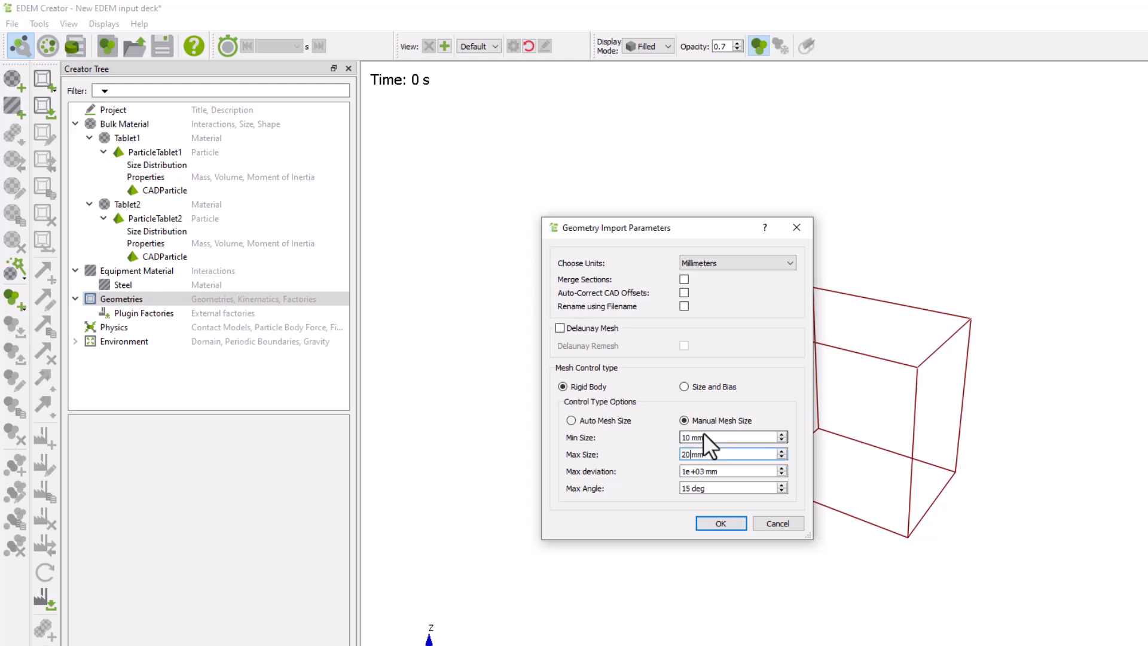
key(Tab)
key(Tab)
key(Return)
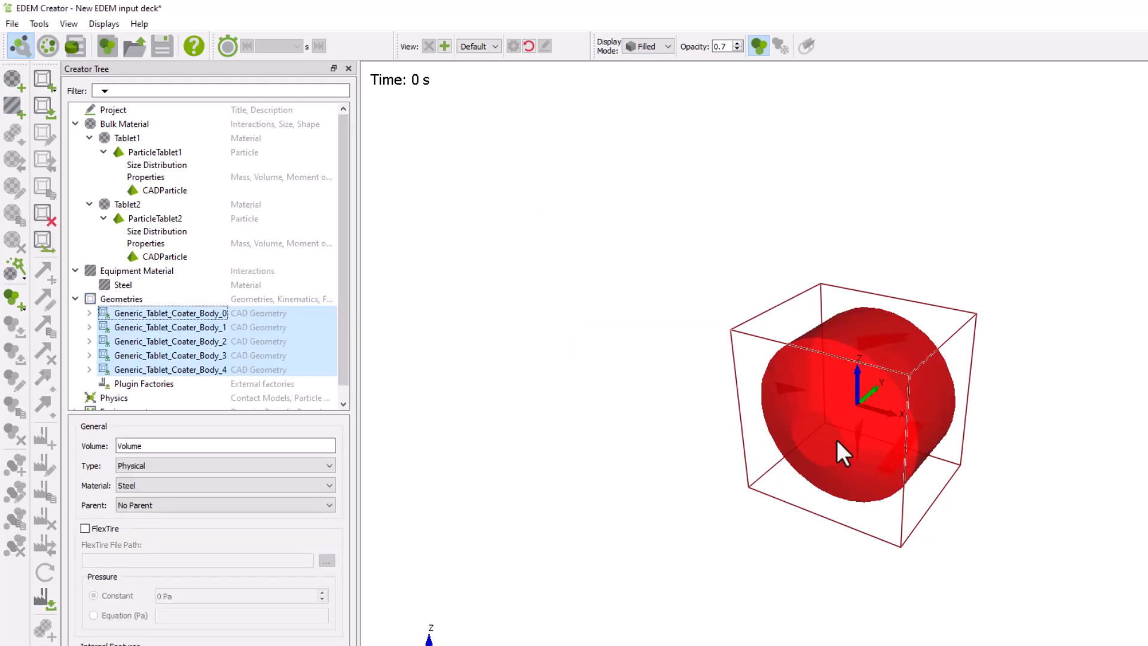
Step: Identify the imported bodies and merge Generic_Tablet_Coater_Body_2, Body_3 and Body_4 into Generic_Tablet_Coater_Body_1
click(234, 312)
key(Down)
key(Down)
key(Down)
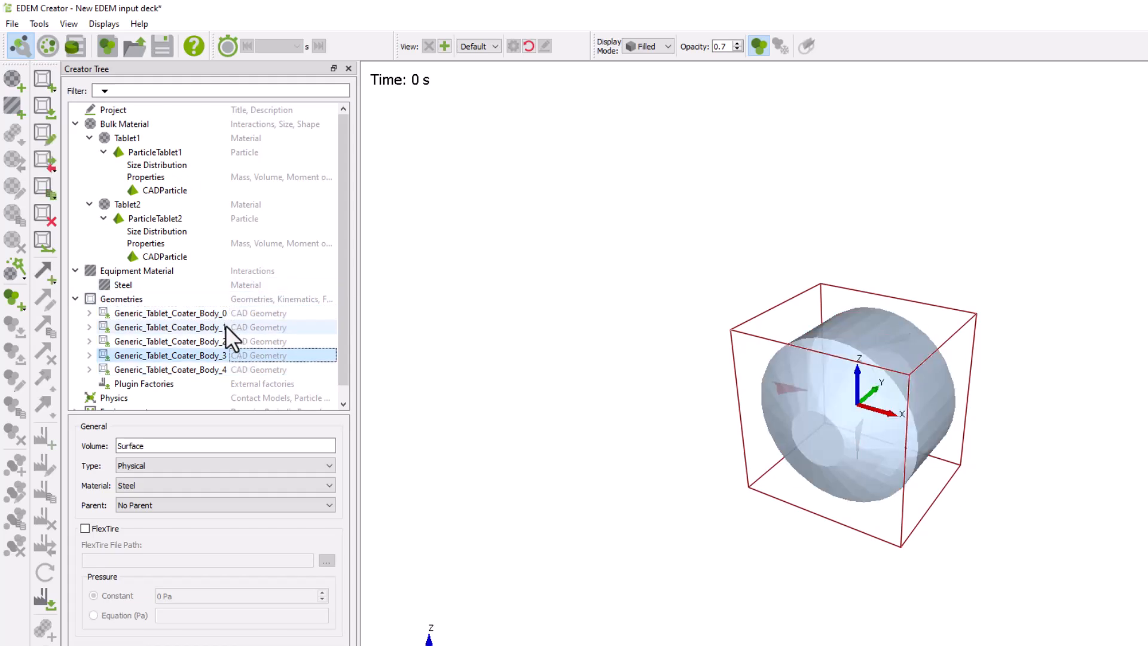
key(Down)
right_click(224, 325)
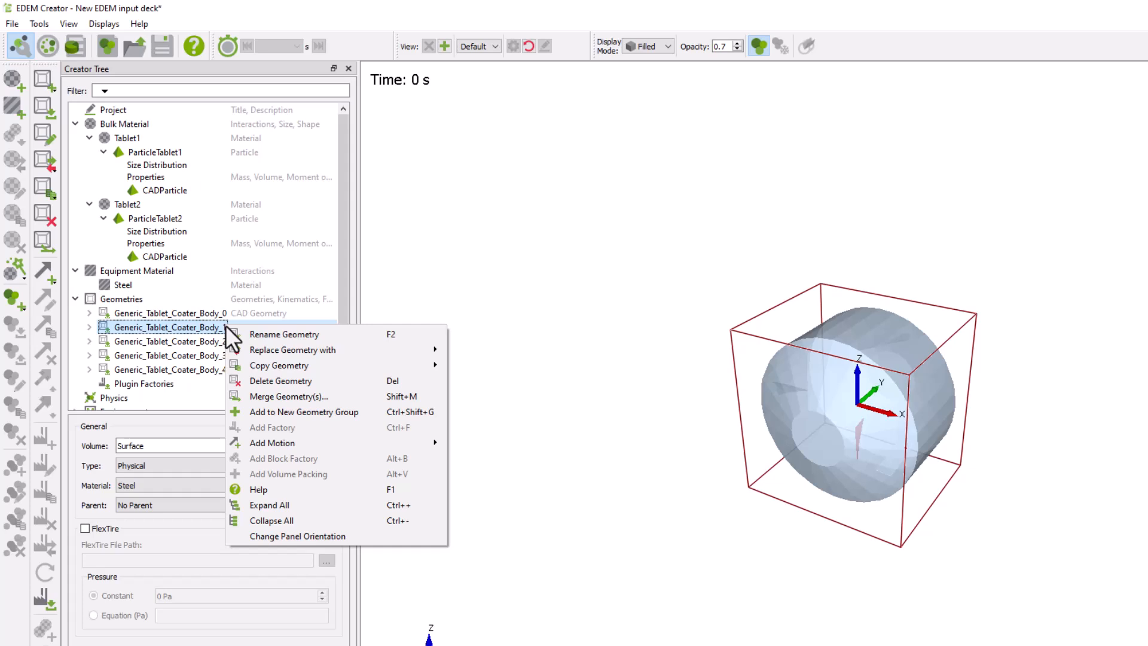
click(285, 397)
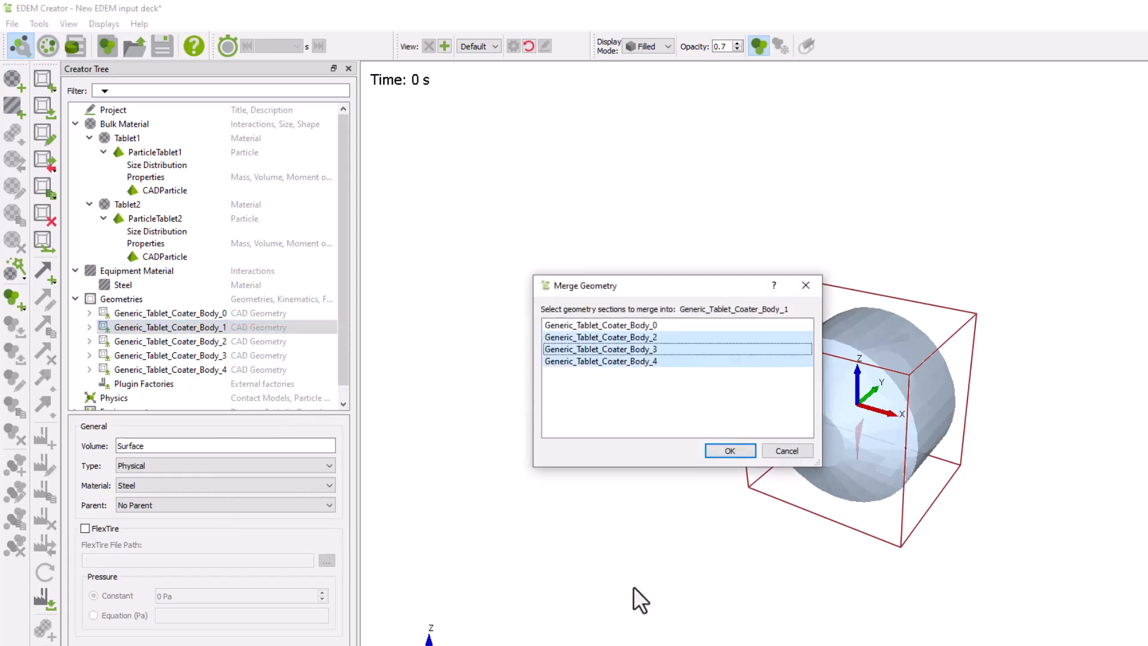
key(Return)
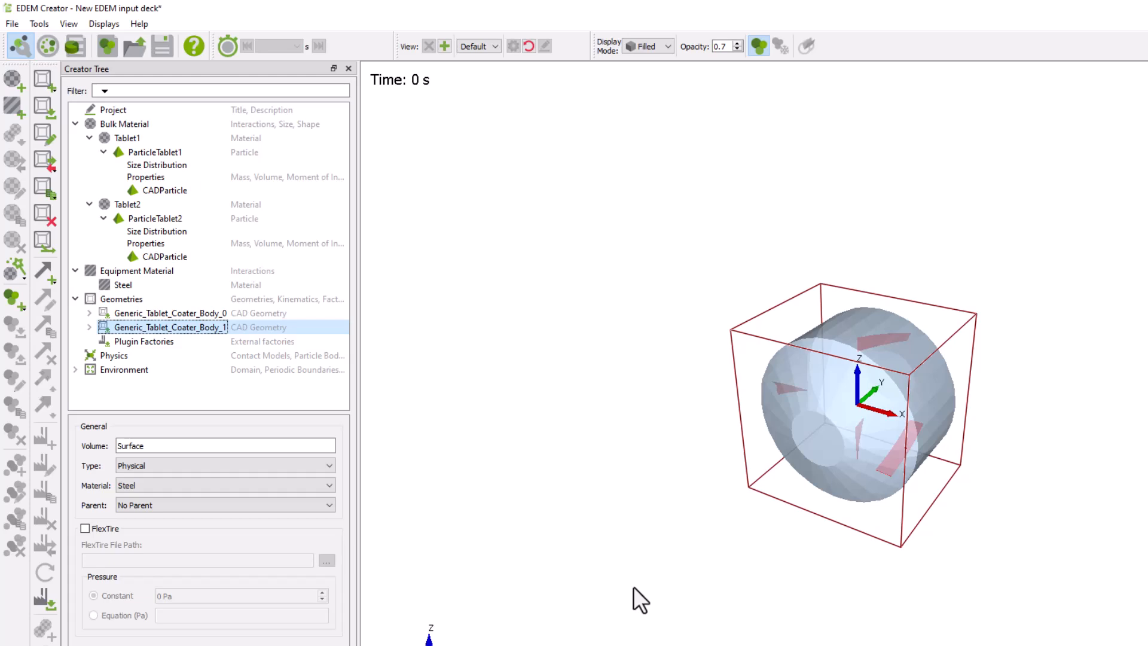
Step: Rename the merged geometry Generic_Tablet_Coater_Body_1 as Blades
right_click(159, 329)
click(179, 335)
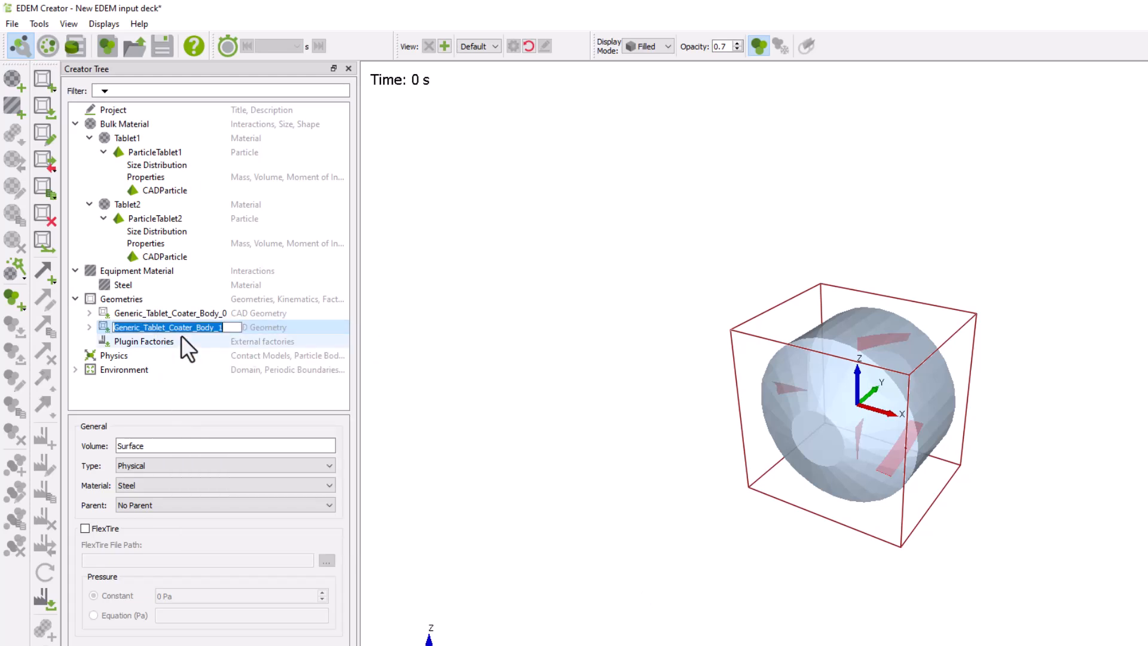
text(Blades)
key(Return)
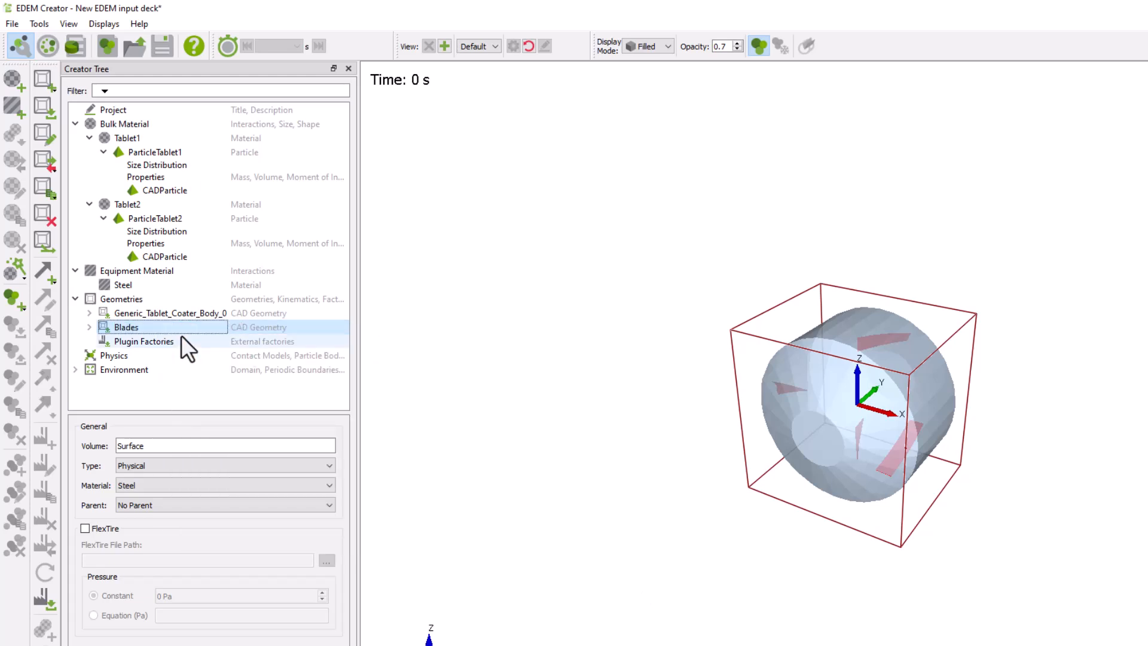
Step: Rename the geometry Generic_Tablet_Coater_Body_0 as Drum
click(188, 313)
right_click(188, 313)
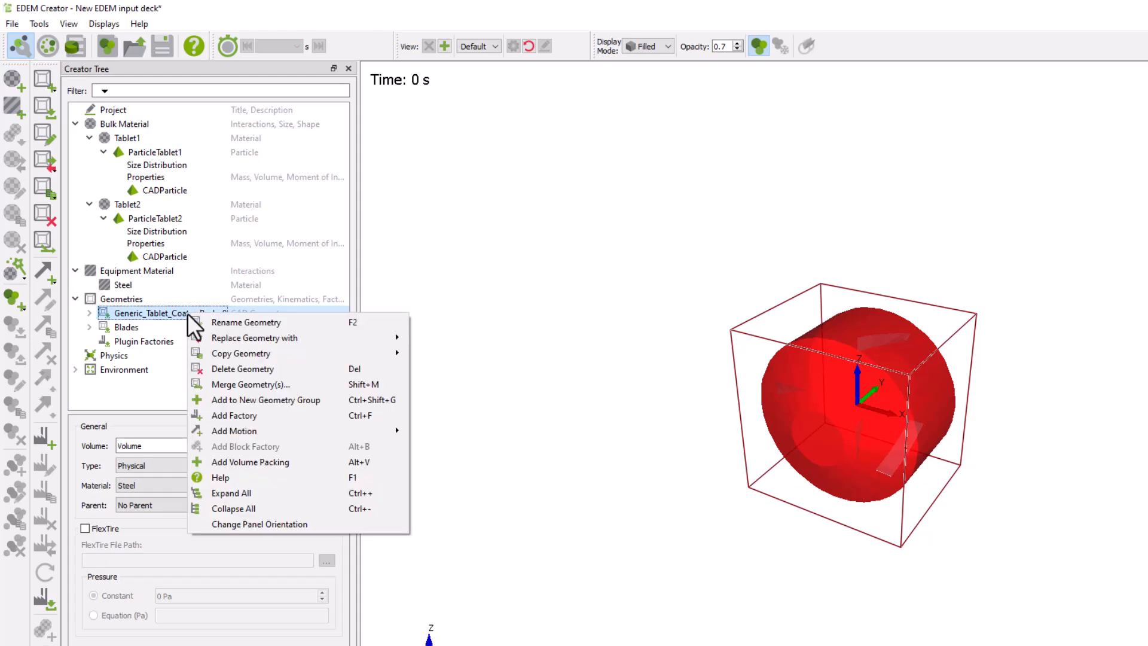
click(209, 322)
text(Dru)
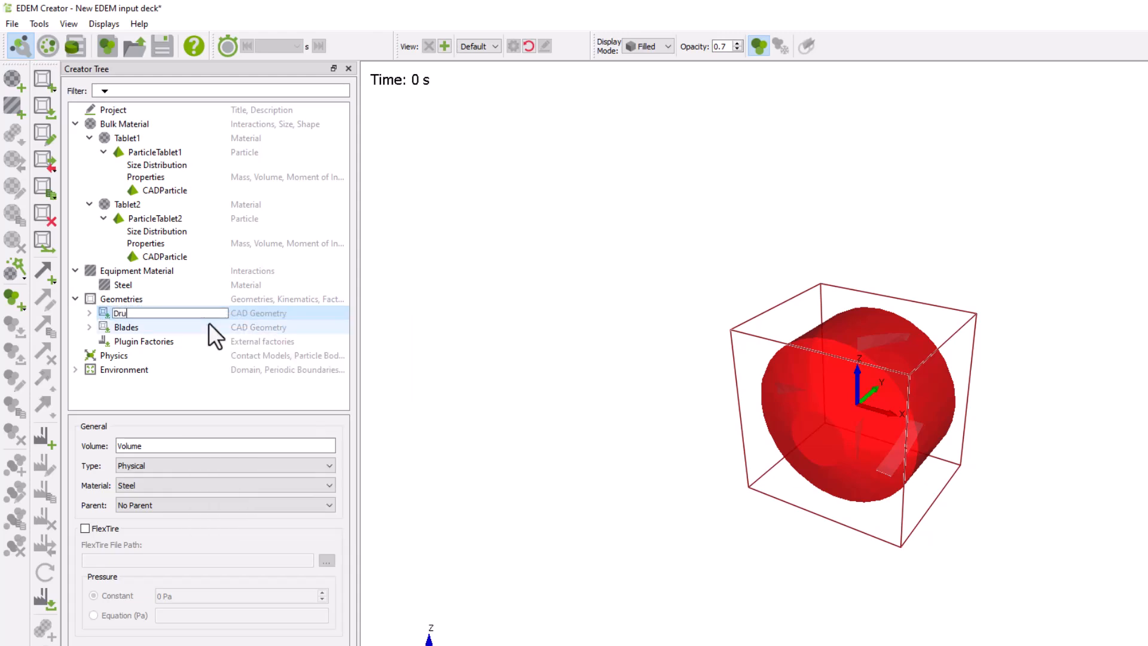
text(m)
key(Return)
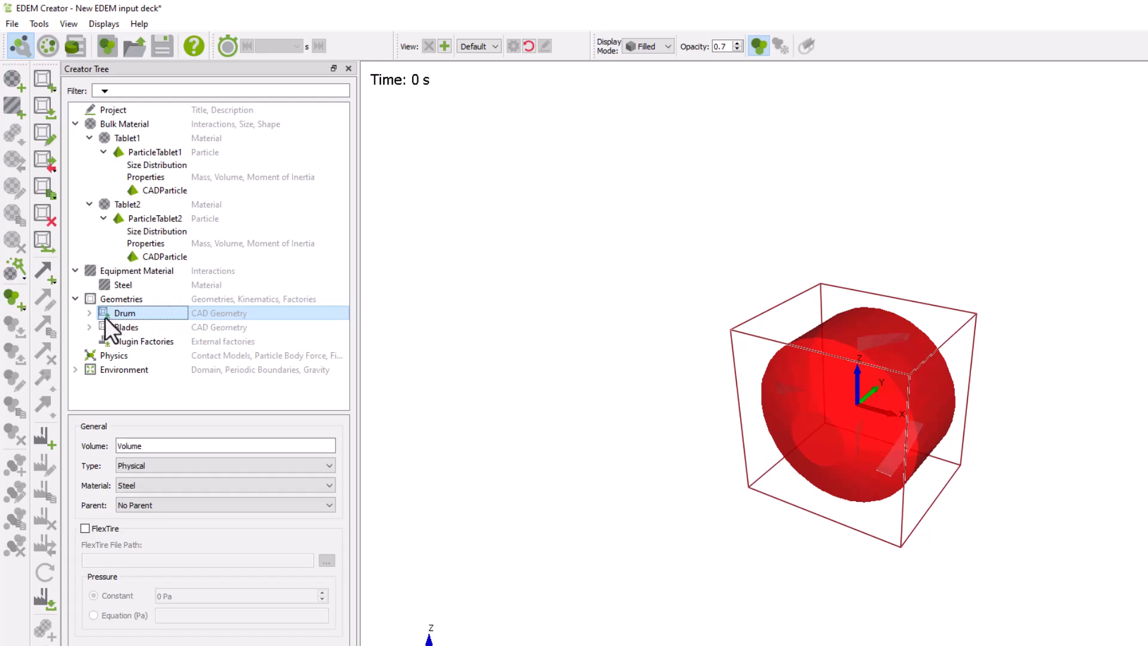
Step: Add a linear rotation kinematic to the Drum and name it Rotation
click(89, 312)
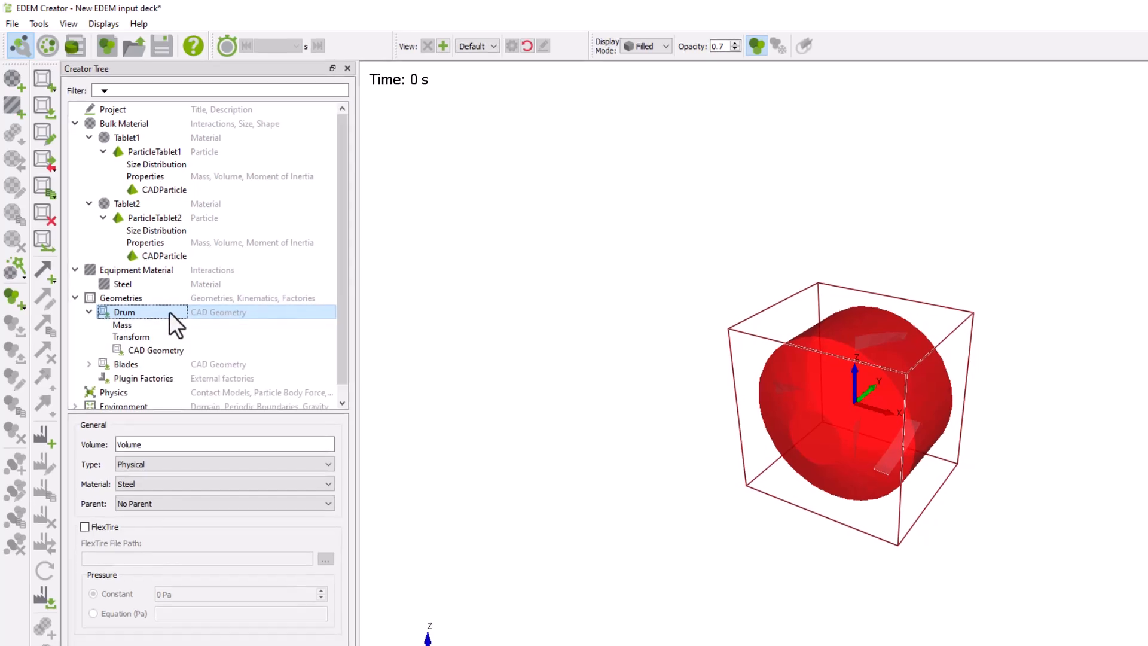
right_click(168, 312)
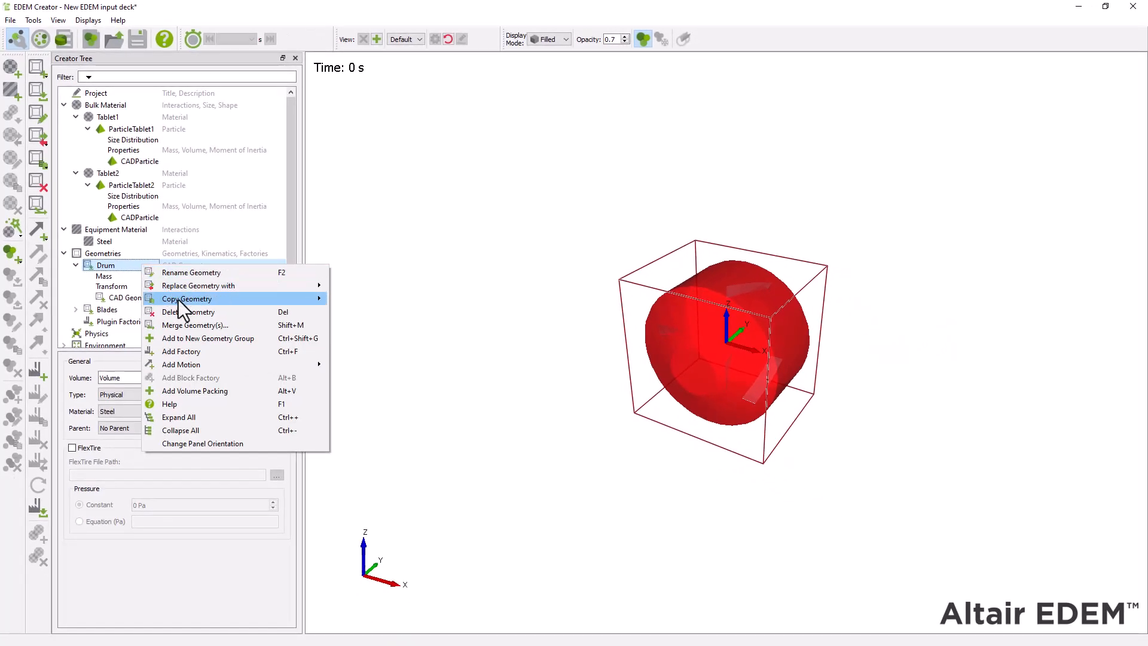
mouse_move(269, 364)
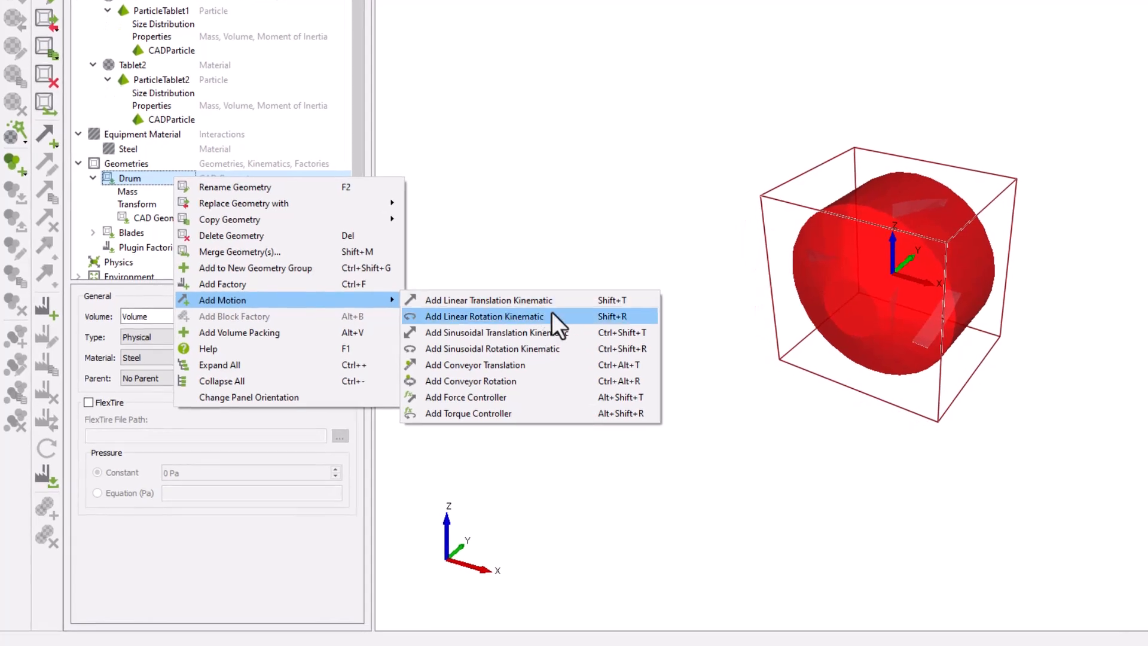
click(582, 319)
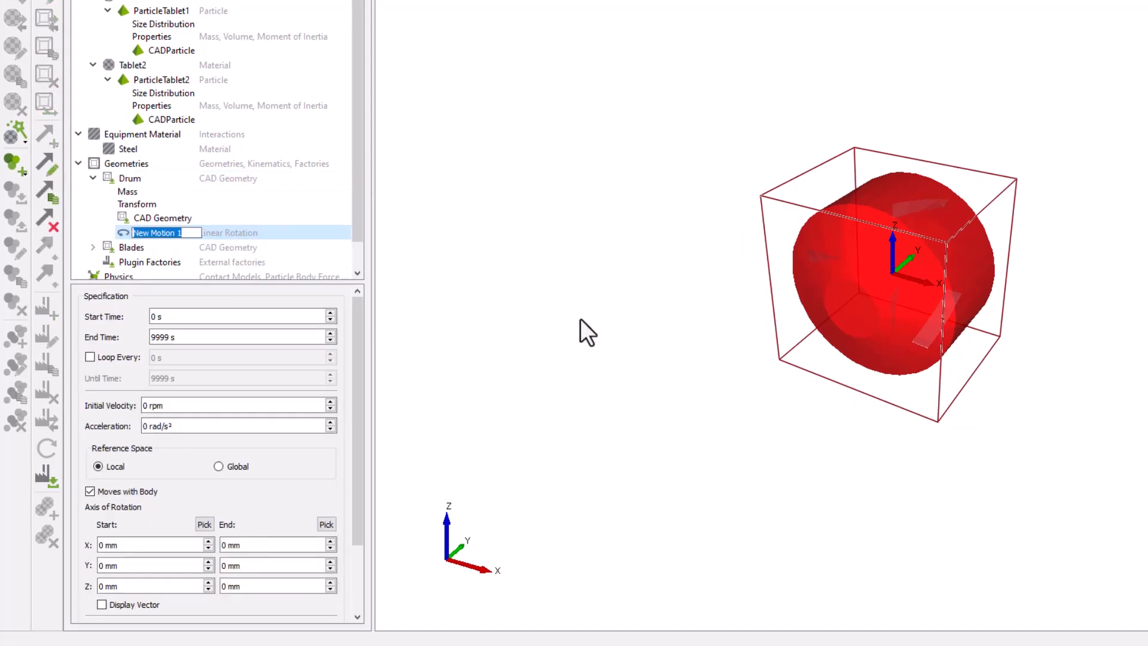
text(Rotation)
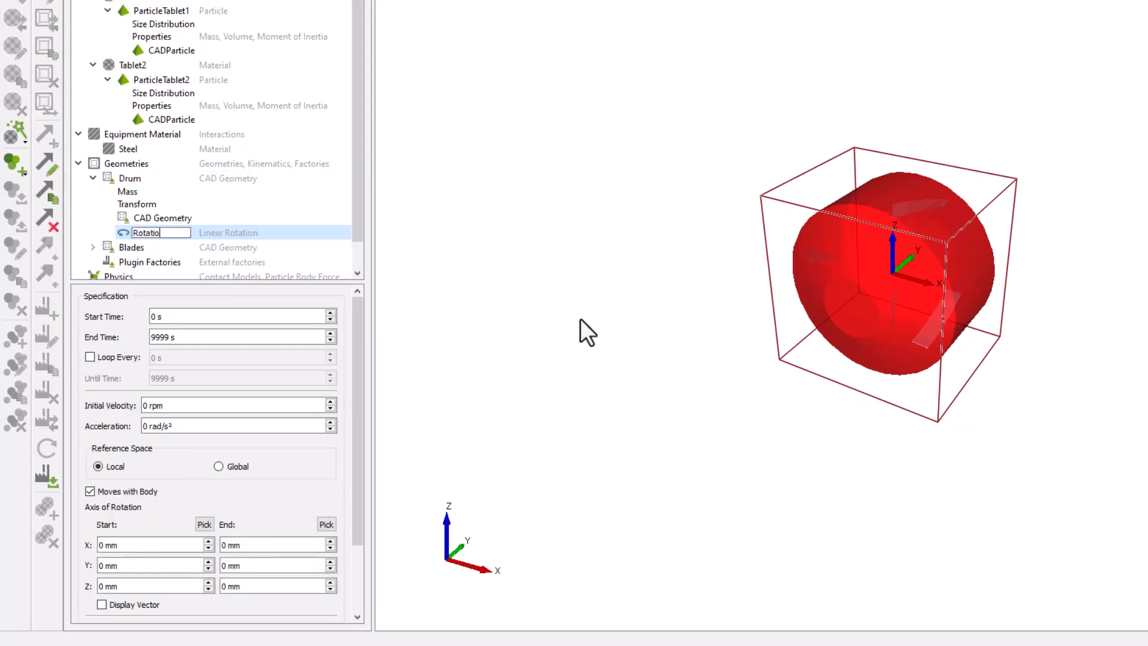
key(Return)
Step: Set the drum rotation's start time to 1 s and its initial velocity to 24 rpm
click(241, 325)
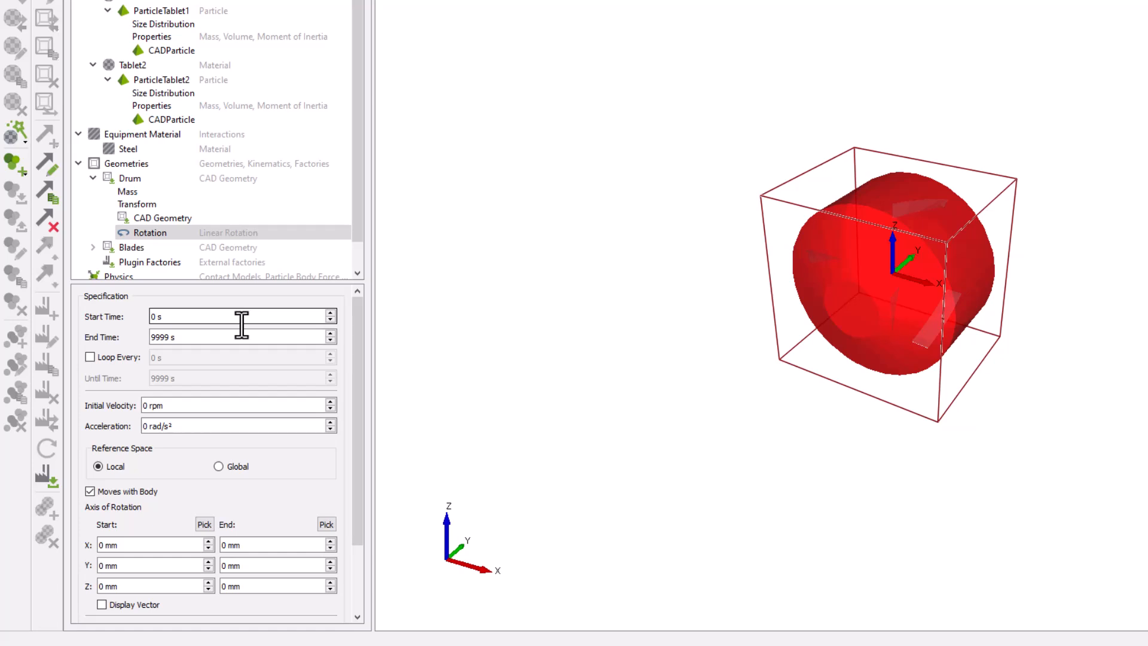
key(BackSpace)
text(1s)
click(155, 404)
key(BackSpace)
text(24)
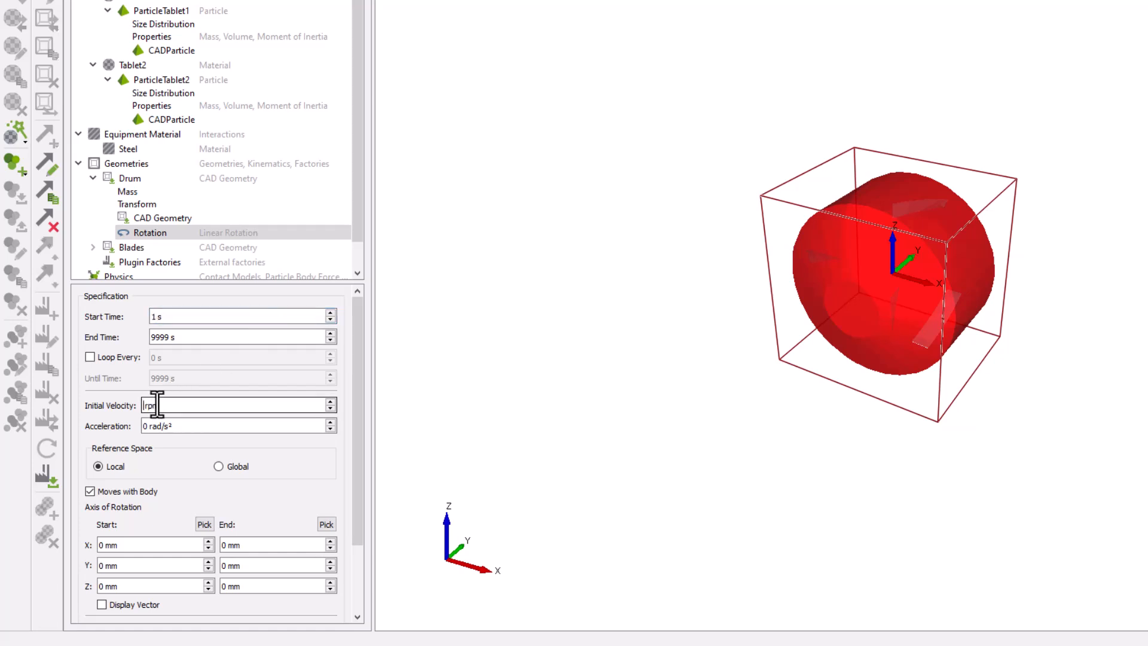
Step: Set the rotation axis end point's Y coordinate to 1000 mm and temporarily display the vector to check the direction
scroll(214, 469, down, 2)
drag(226, 478, 196, 479)
text(1000)
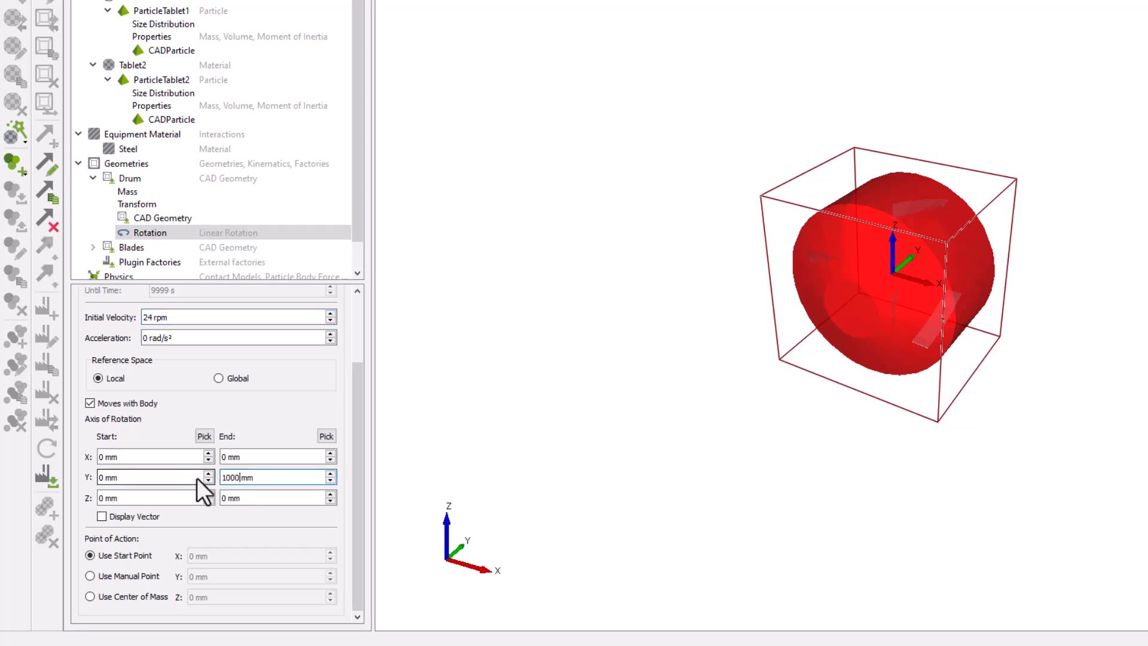
click(101, 517)
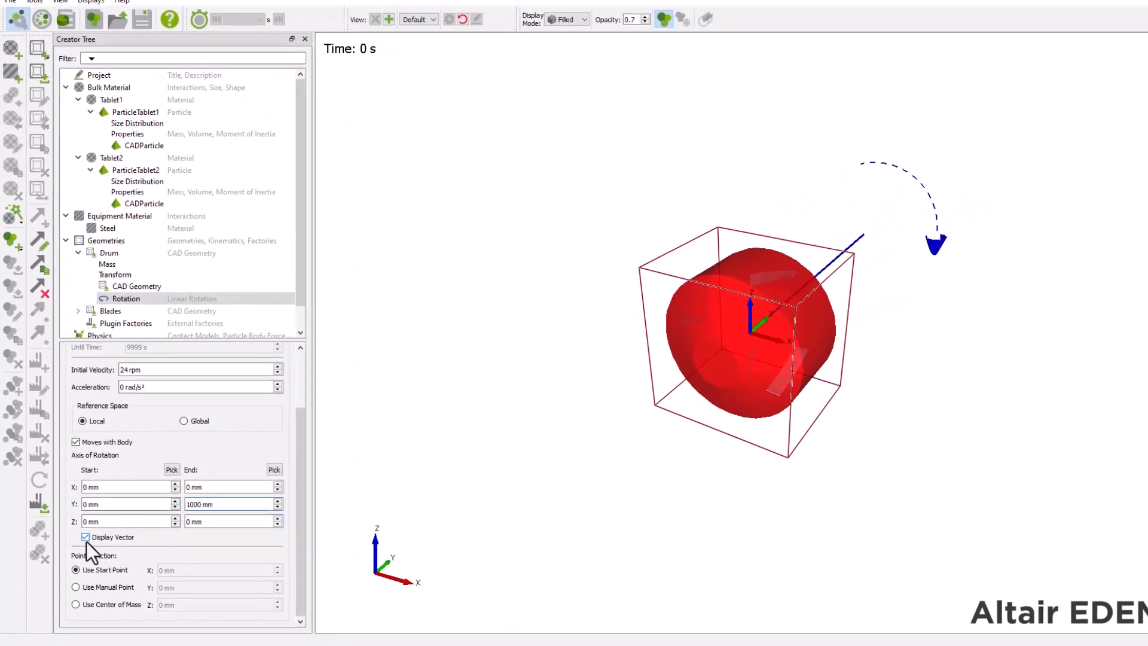
drag(678, 492, 640, 465)
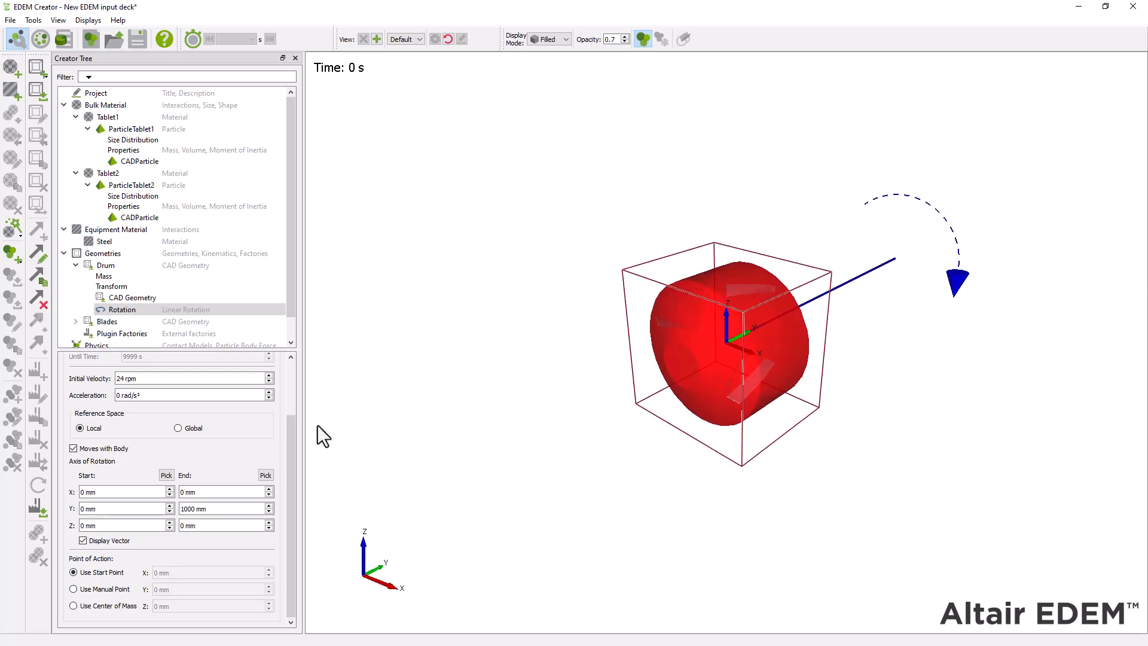
click(82, 540)
Step: Make the Drum the parent of the Blades geometry
click(108, 321)
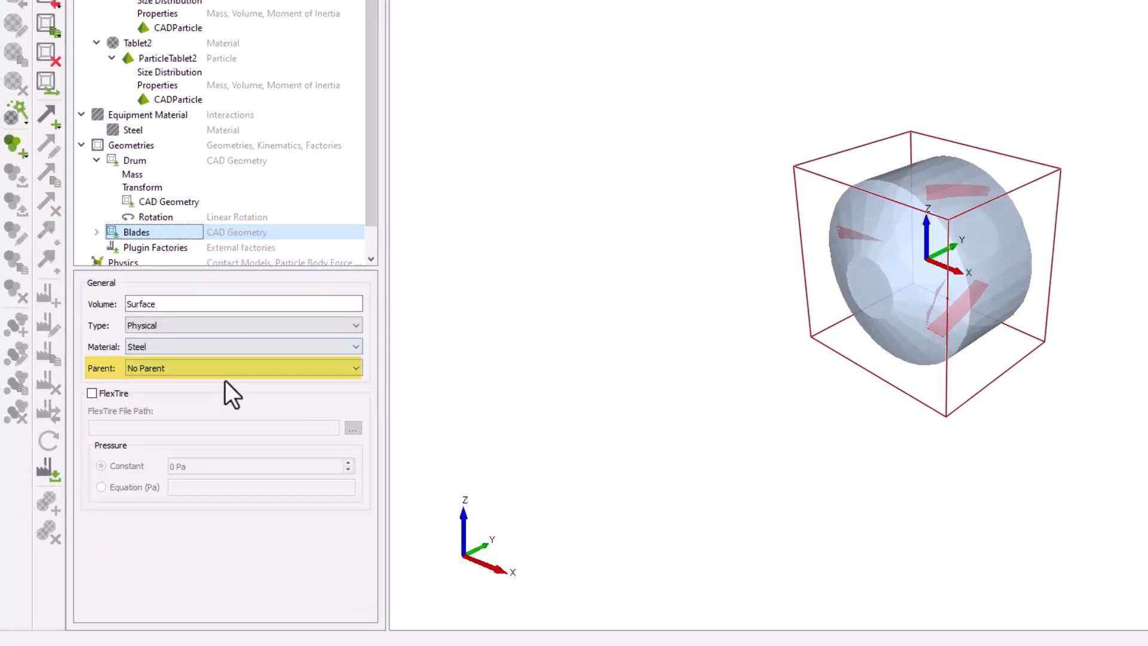
click(227, 368)
click(206, 394)
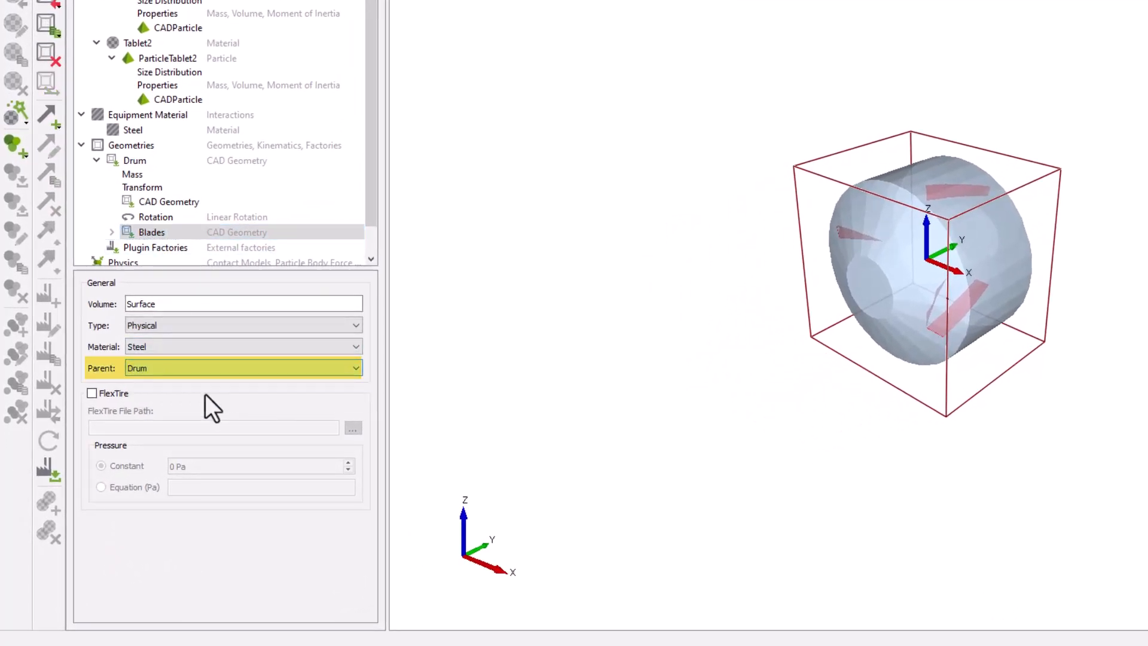
Step: Add a dynamic particle factory to the Drum geometry and name it FactoryBase
scroll(369, 223, down, 1)
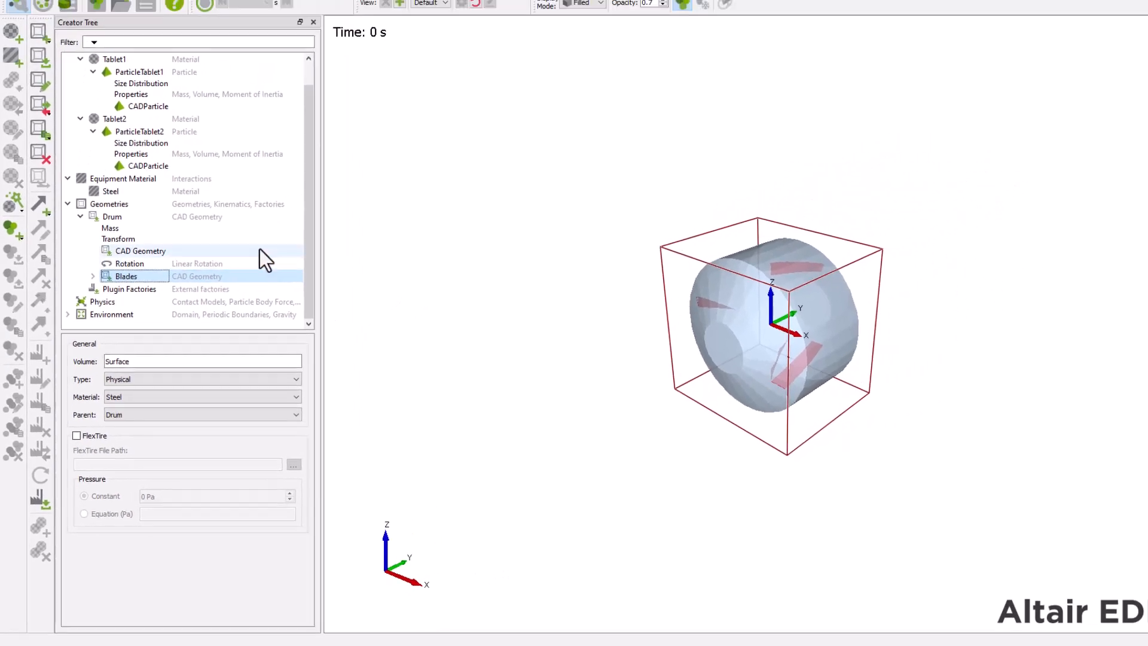
right_click(154, 218)
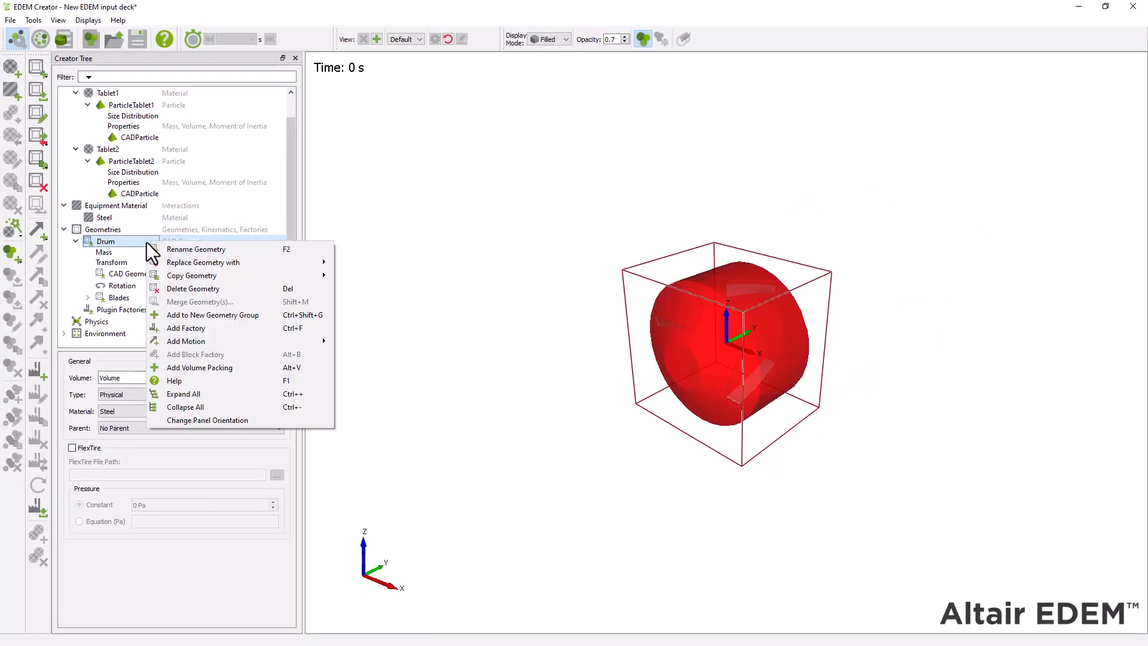
click(224, 329)
text(Fac)
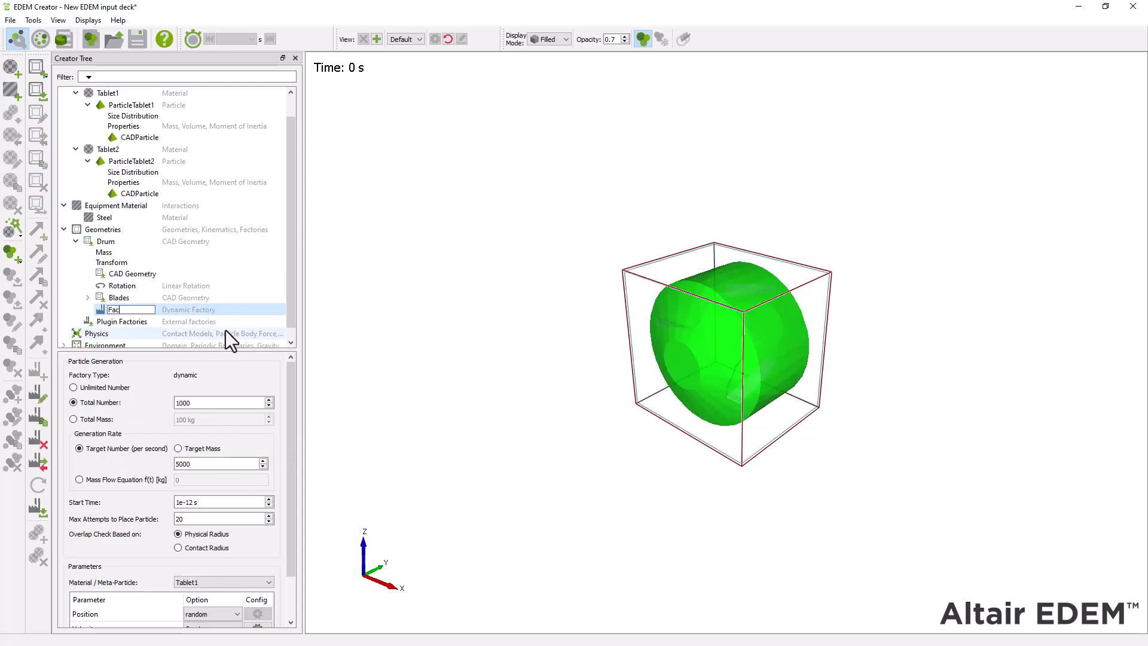
text(toryBase)
key(Return)
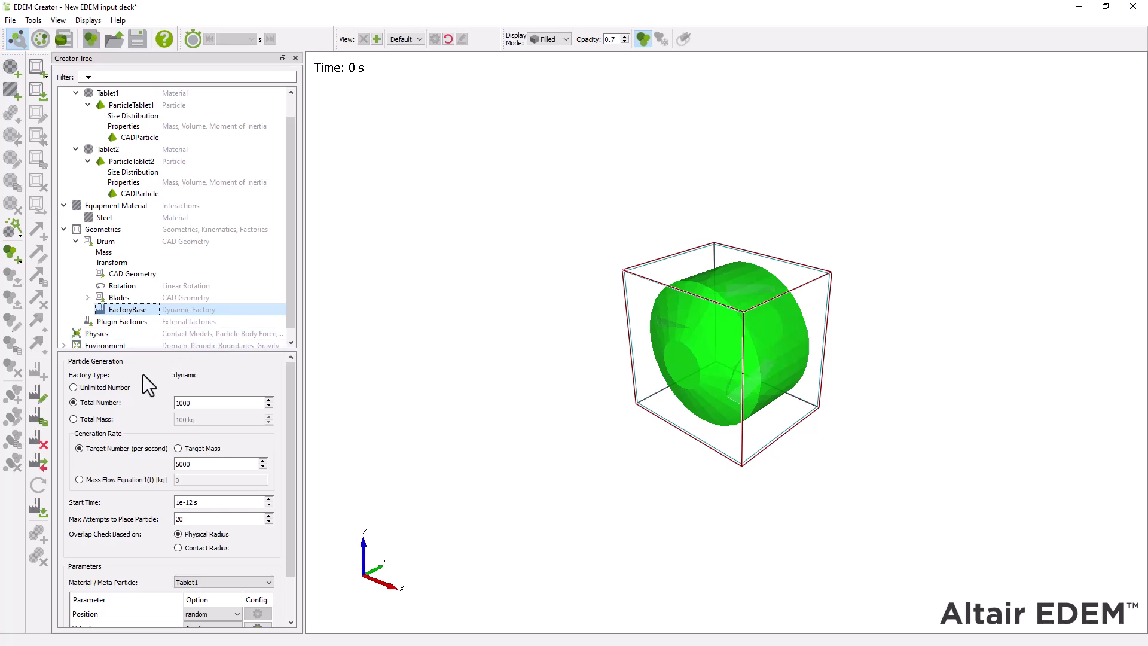
Step: Switch FactoryBase's particle generation to total mass and set it to 0.5 kg
click(73, 419)
drag(206, 403, 144, 399)
text(0.5)
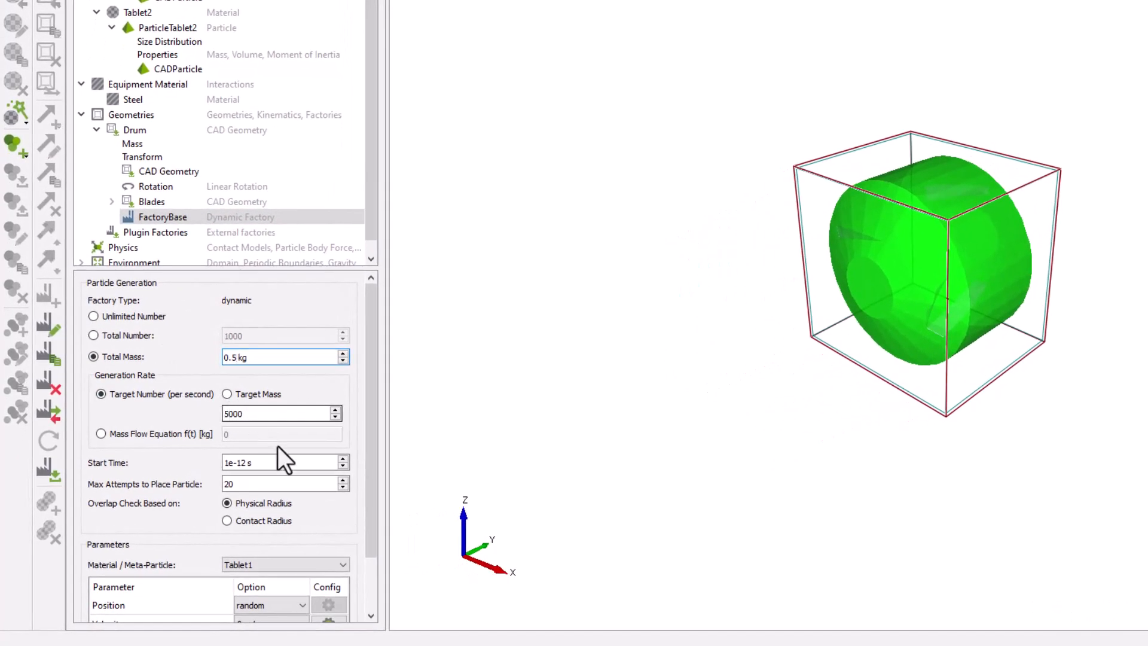
Step: Assign Tablet1 as FactoryBase's material and set its fixed velocity to -1 m/s in Z
scroll(359, 410, down, 2)
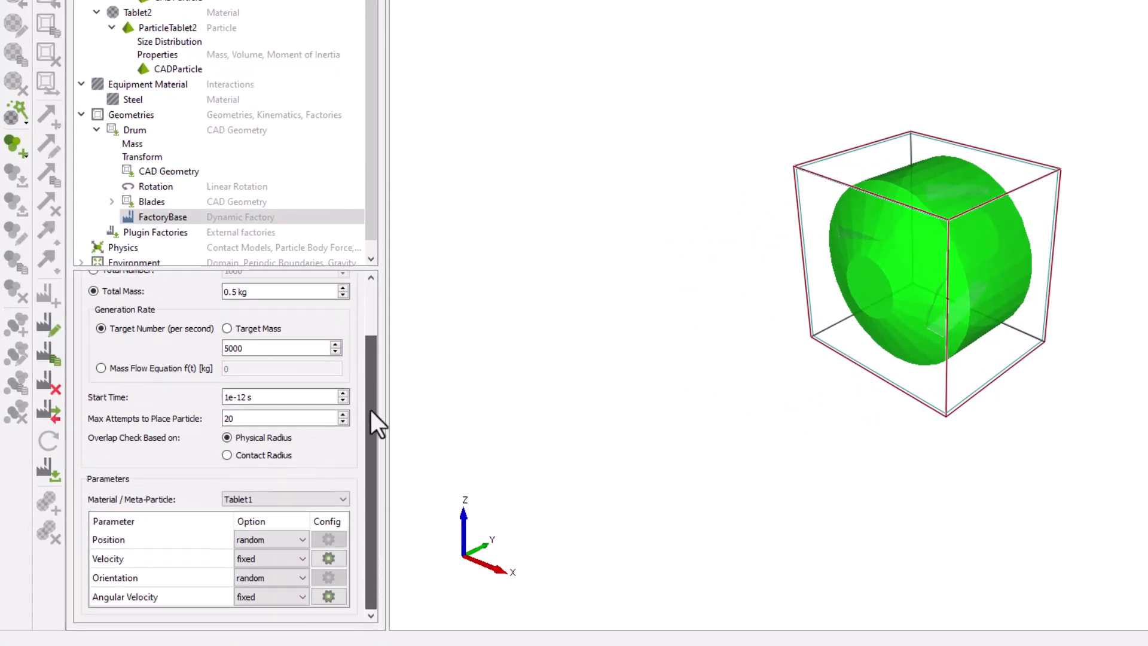
click(339, 505)
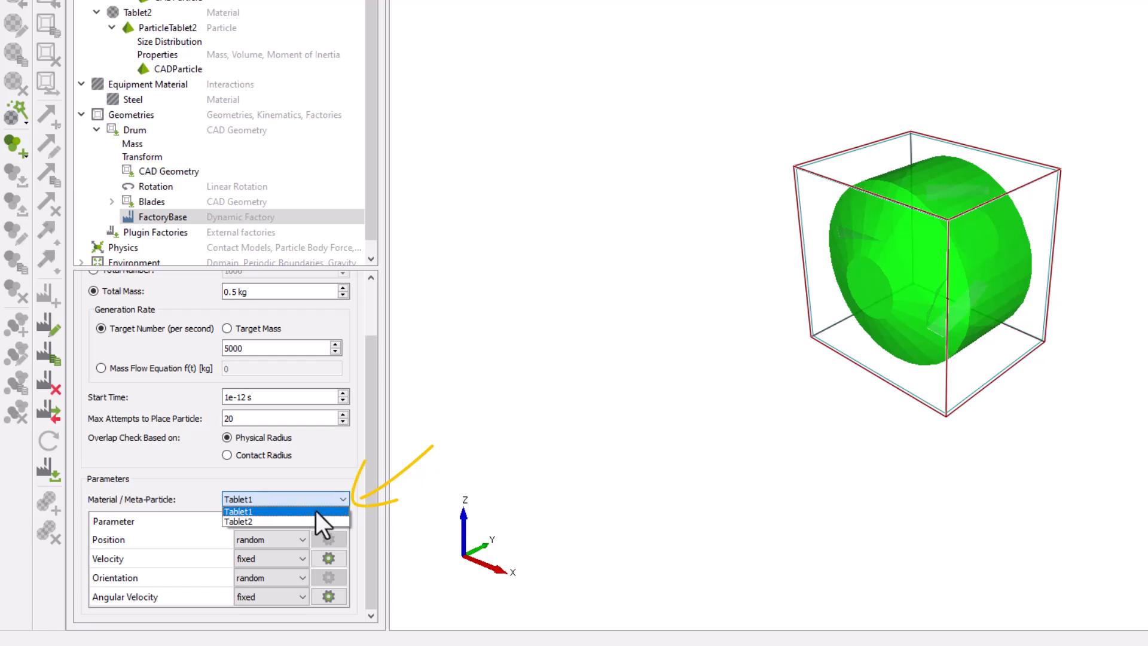
click(321, 513)
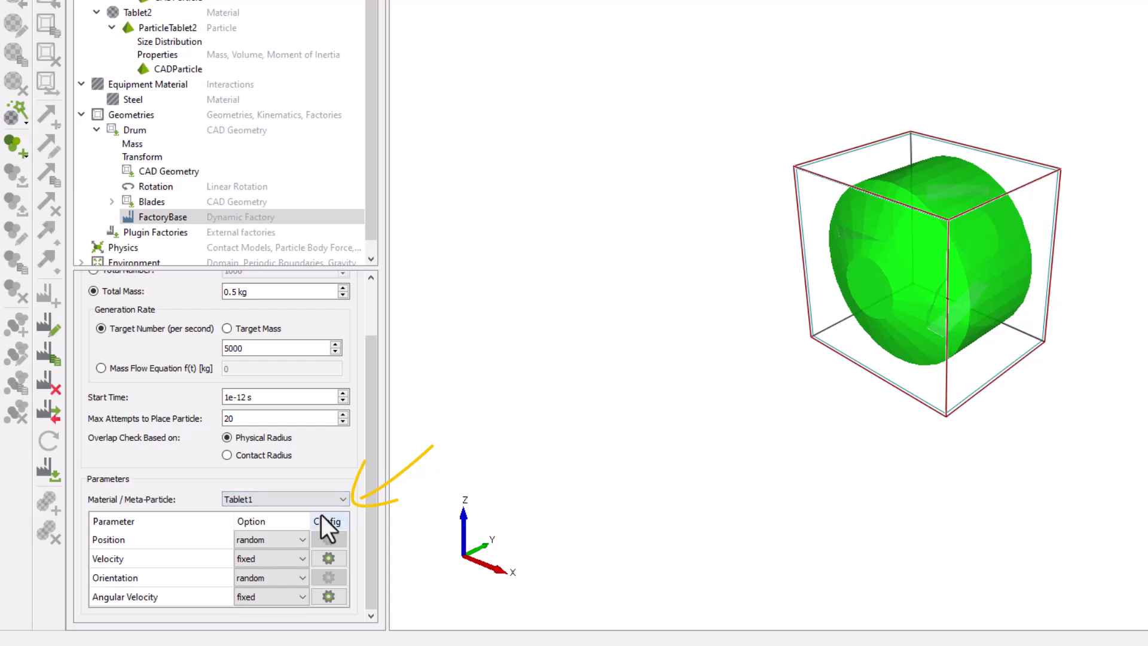
click(338, 563)
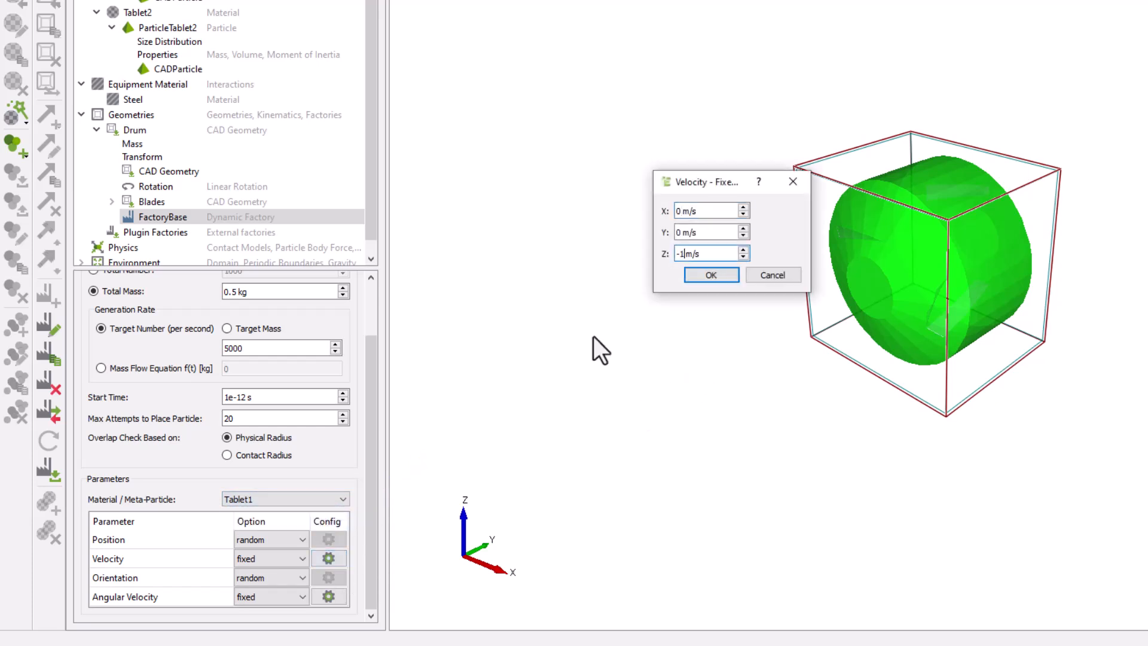
key(Return)
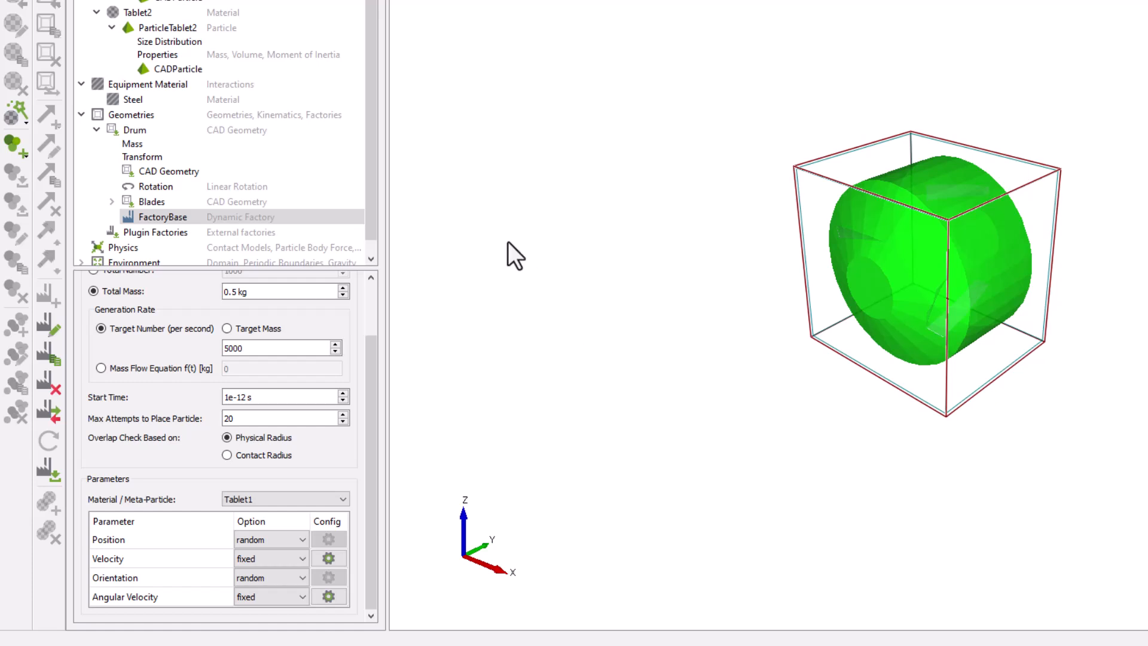
Step: Copy FactoryBase to the Drum and rename the copy FactoryTop
right_click(197, 215)
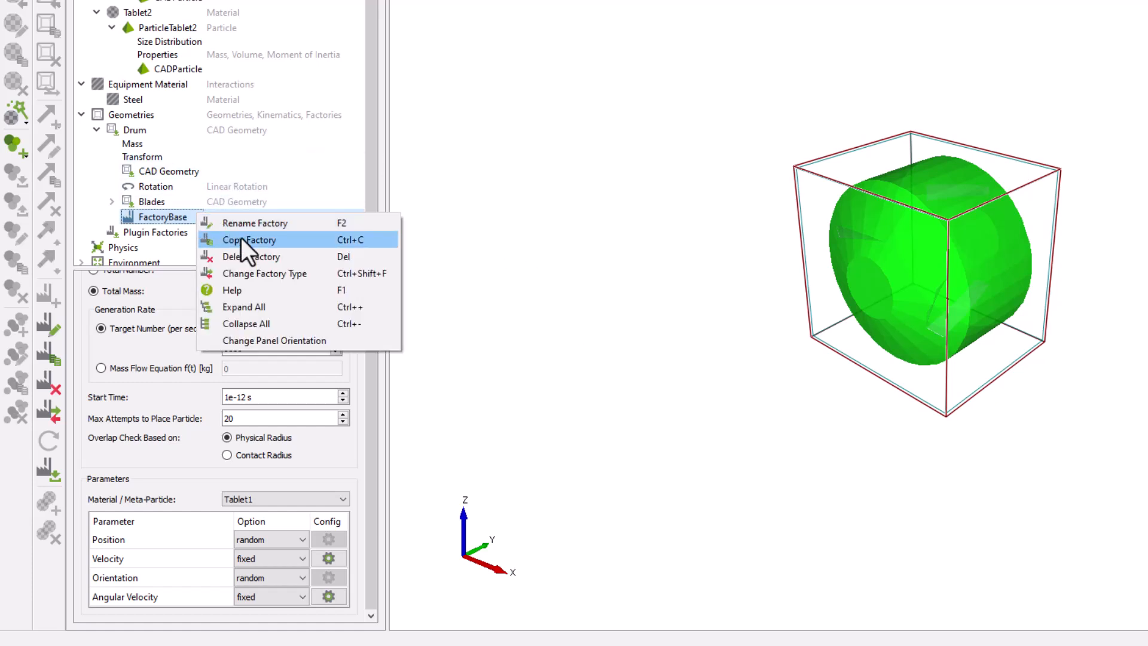
click(266, 239)
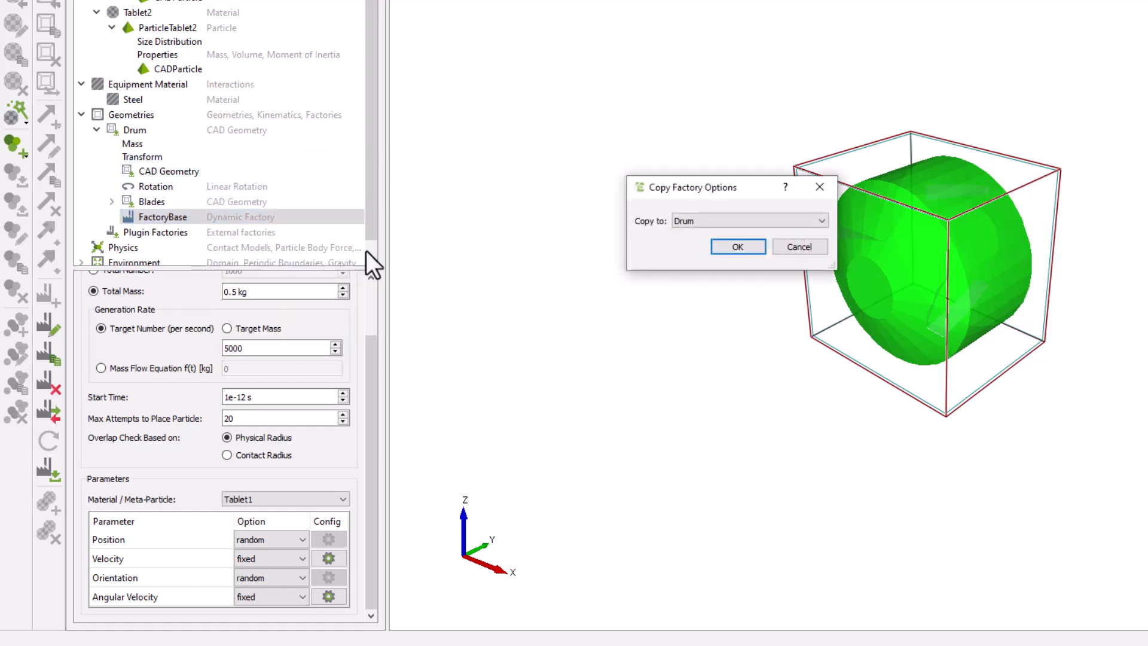
click(738, 247)
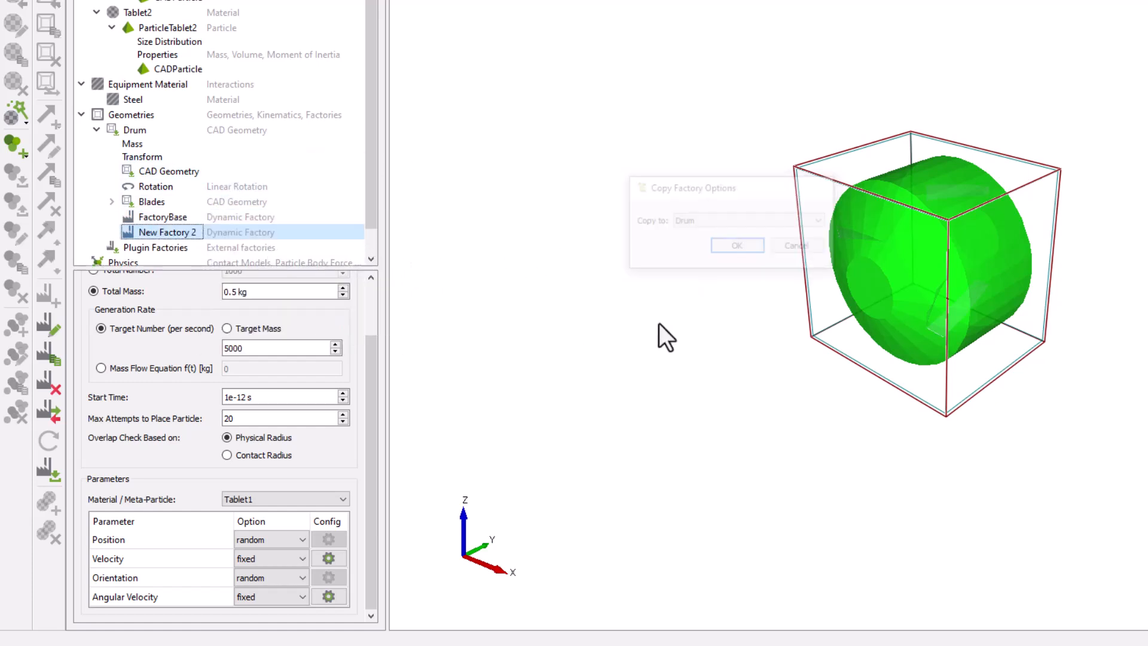
right_click(199, 231)
click(238, 239)
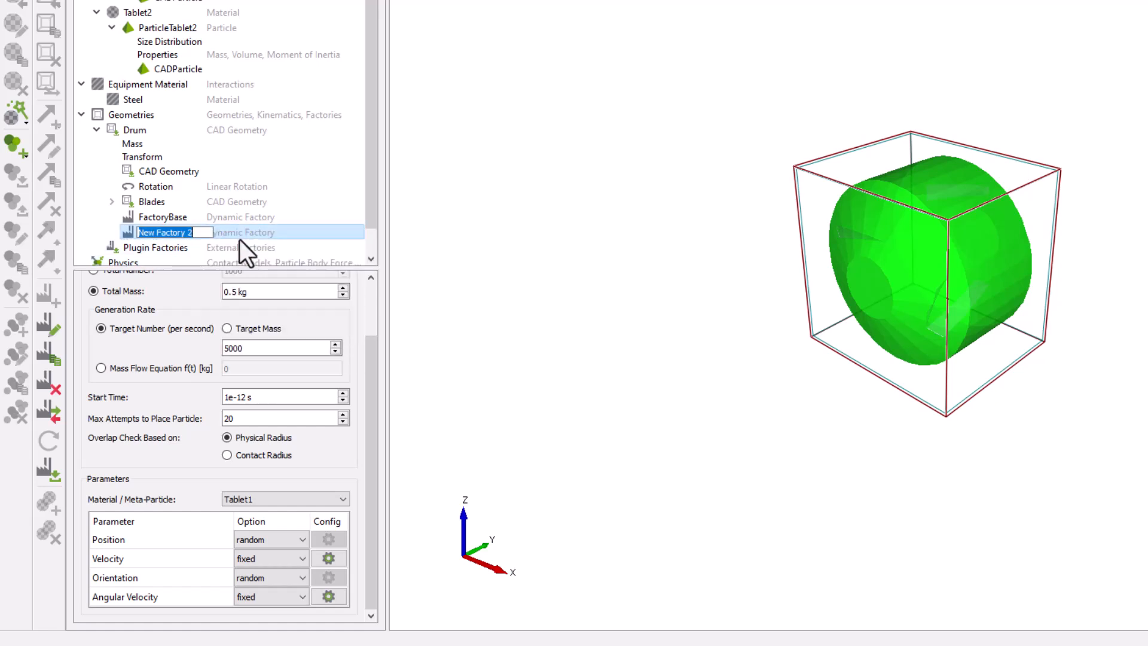
text(FactoryT)
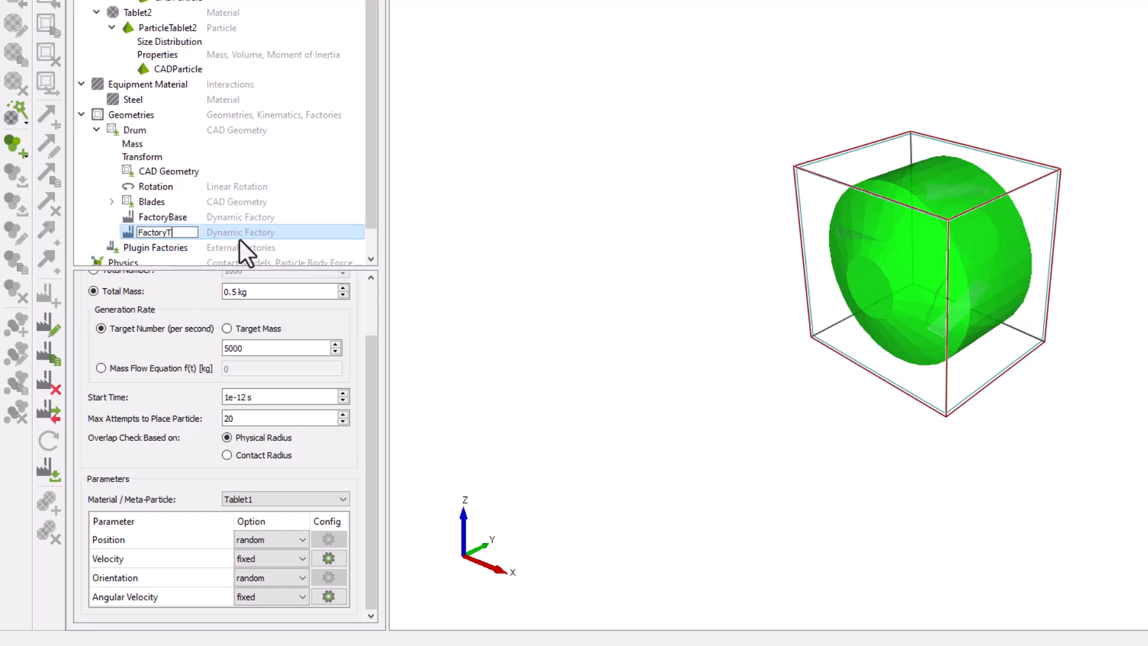
text(op)
key(Return)
Step: Set FactoryTop's start time to 0.5 s and its material to Tablet2
drag(368, 365, 363, 300)
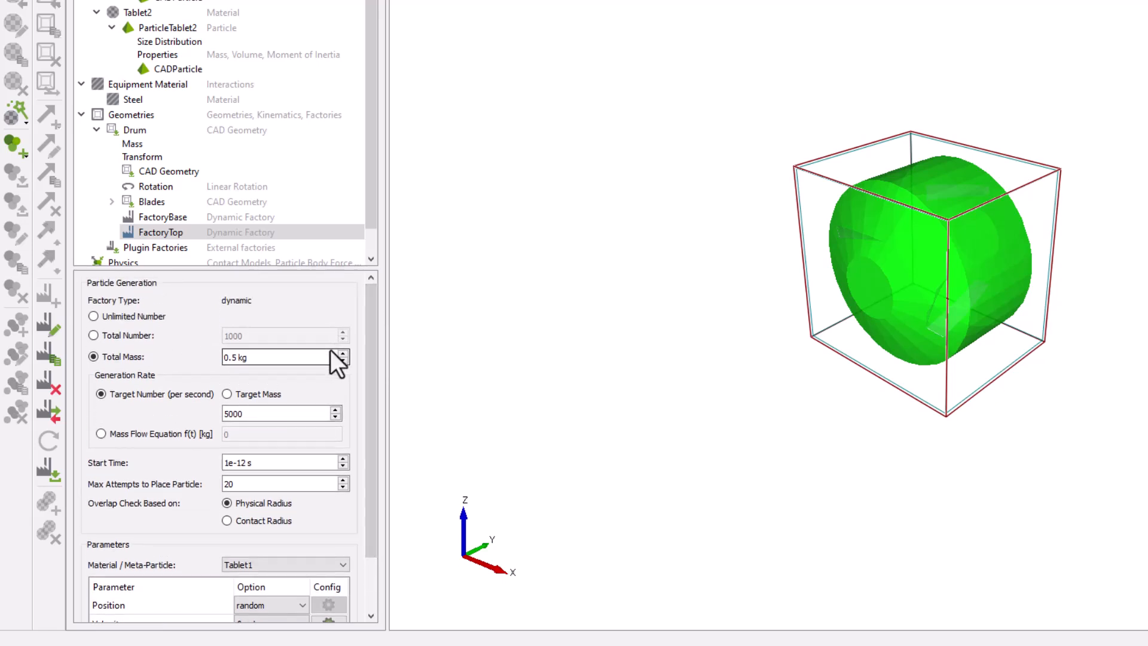
click(250, 463)
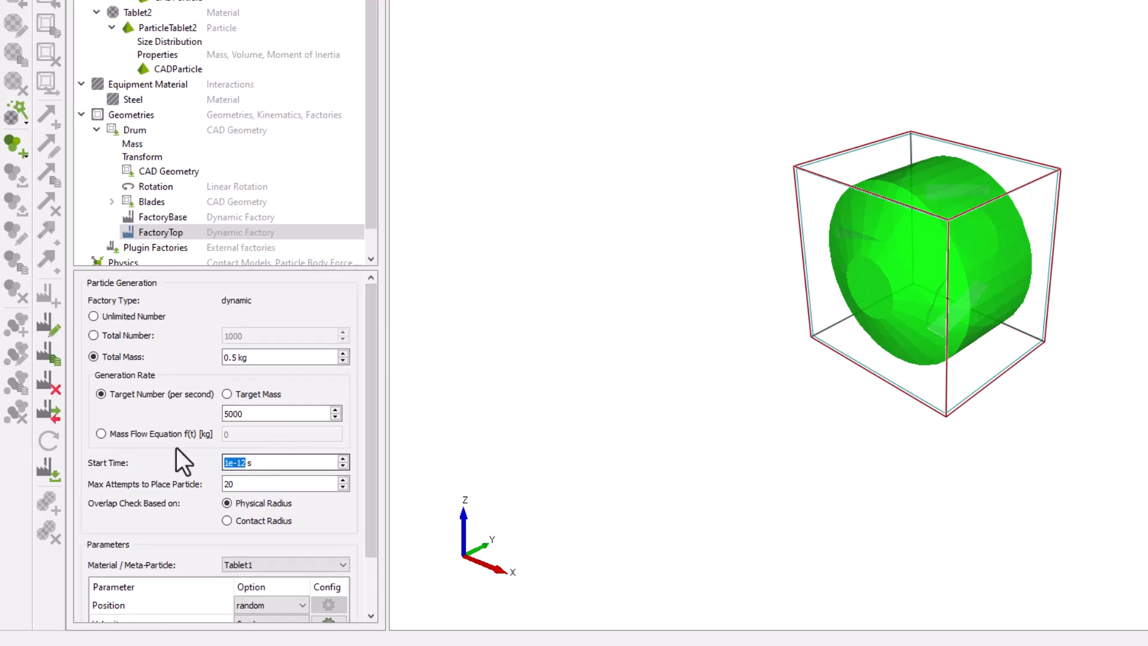
text(0.5)
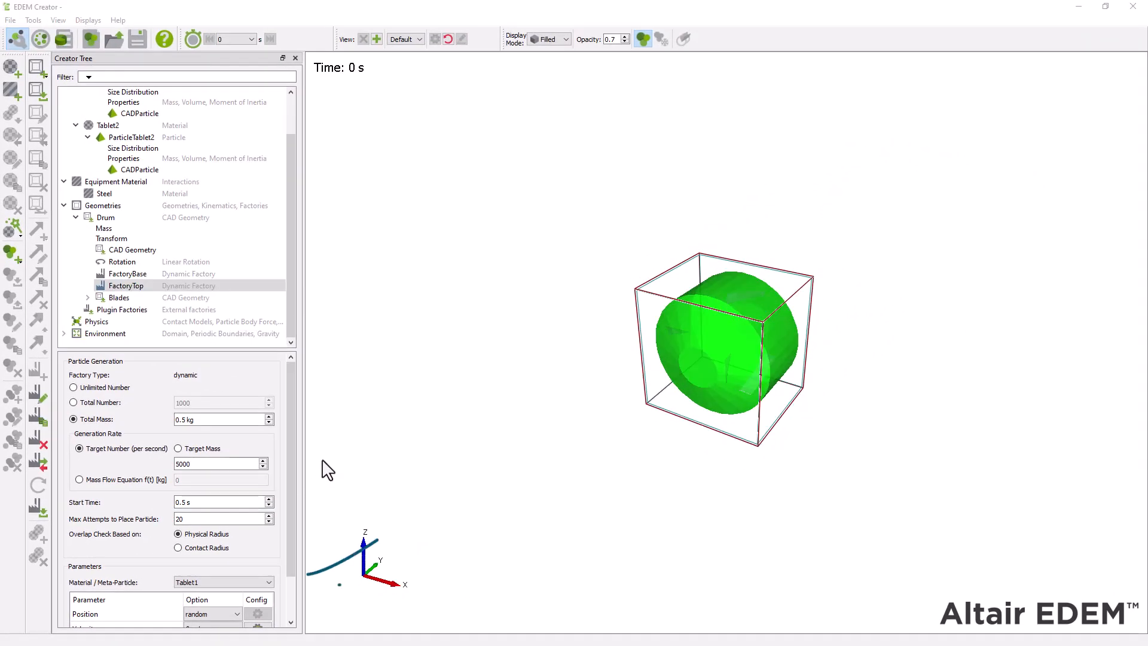
click(269, 582)
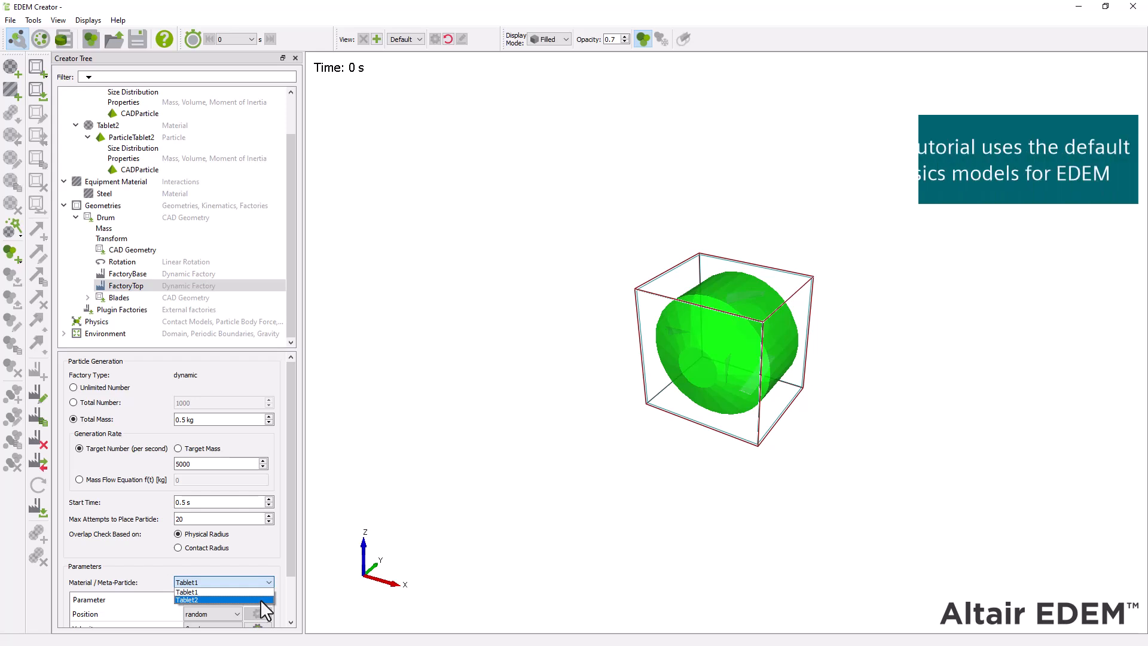
click(262, 599)
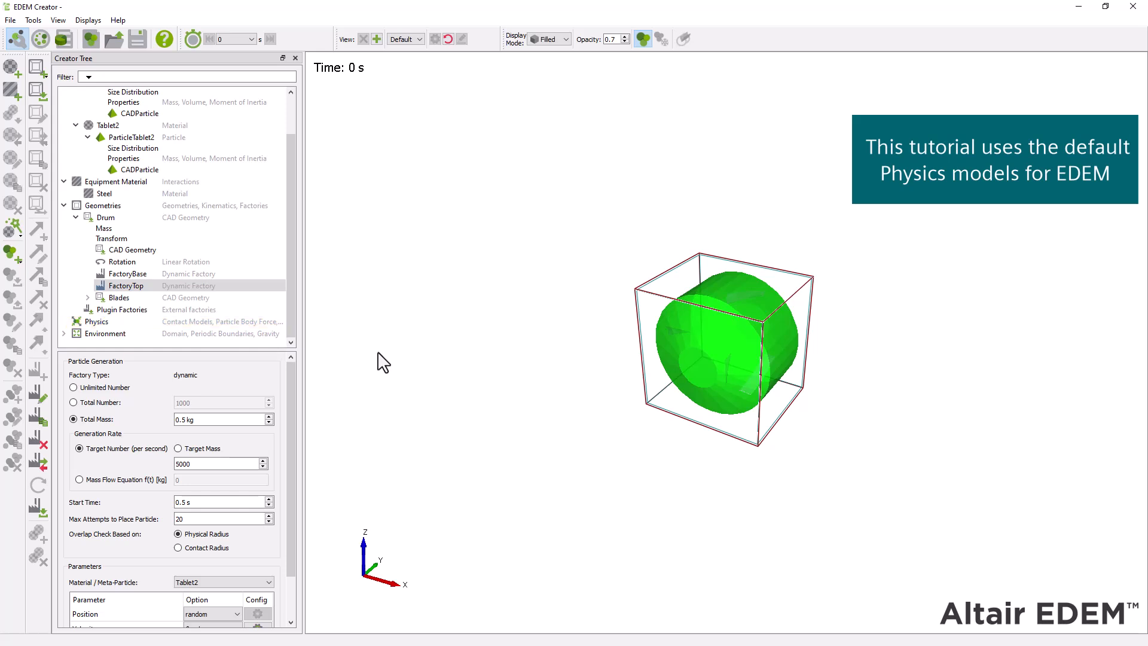
Step: Save the input deck and switch to the Simulator
click(137, 39)
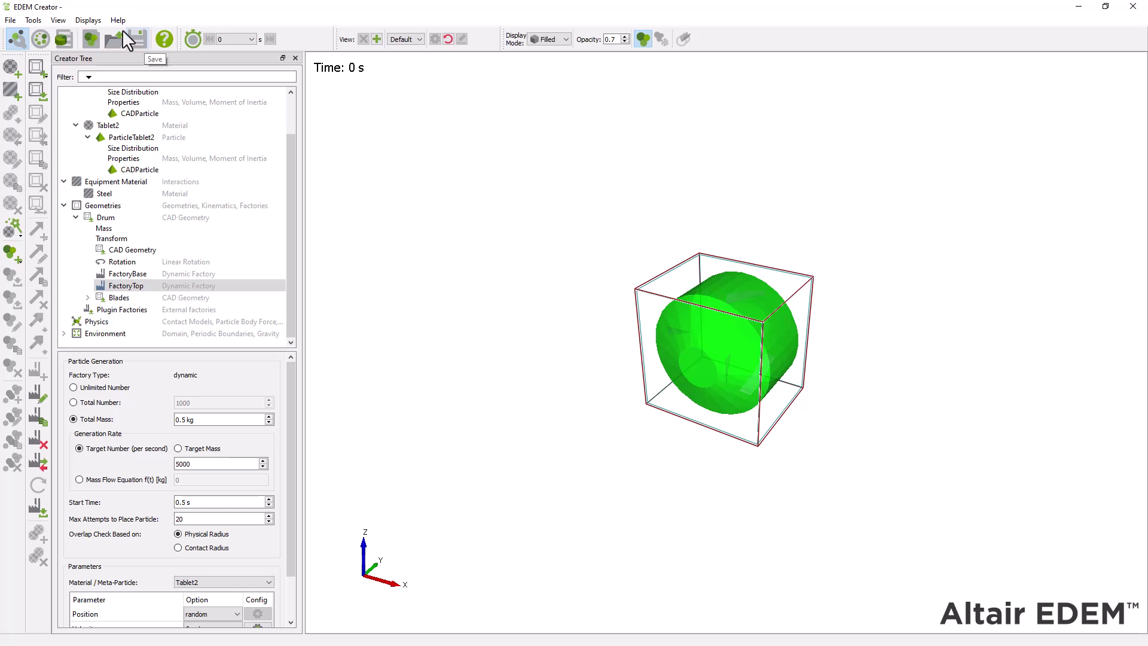
click(42, 38)
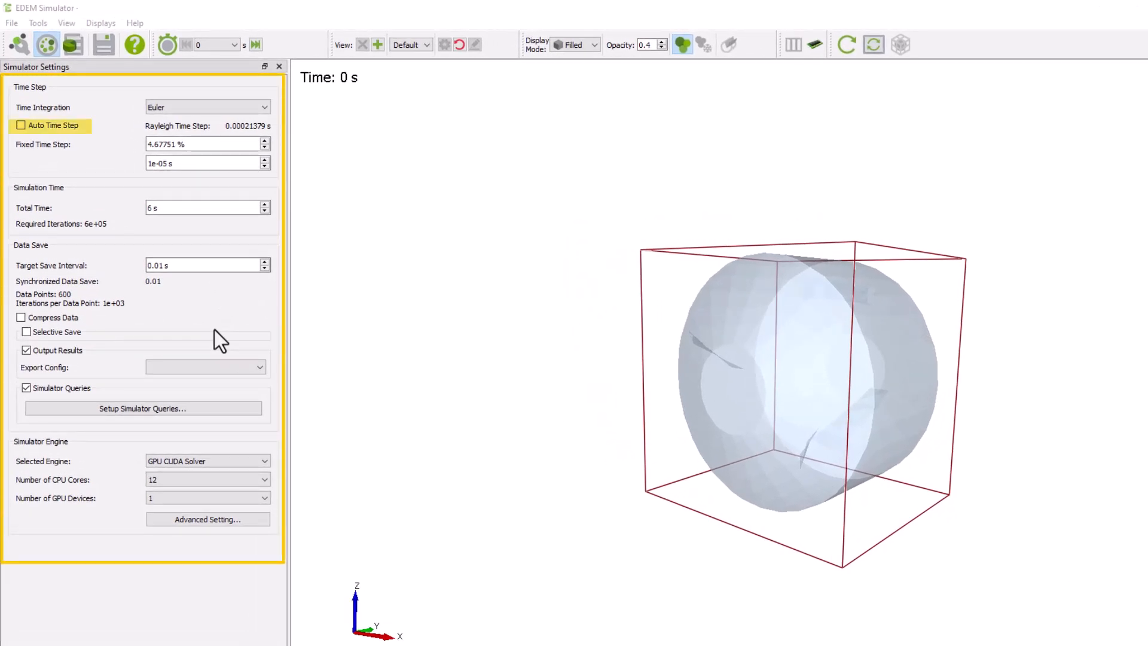
Step: Disable Simulator Queries and Output Results, and open the advanced settings of the GPU CUDA Solver
click(25, 388)
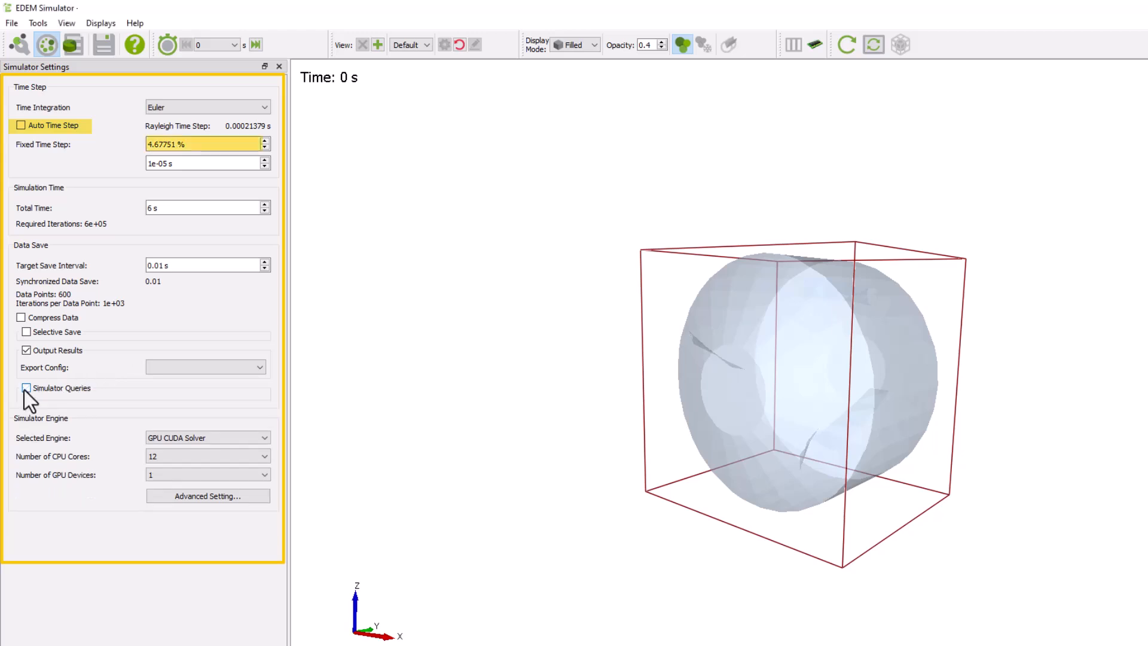
click(26, 350)
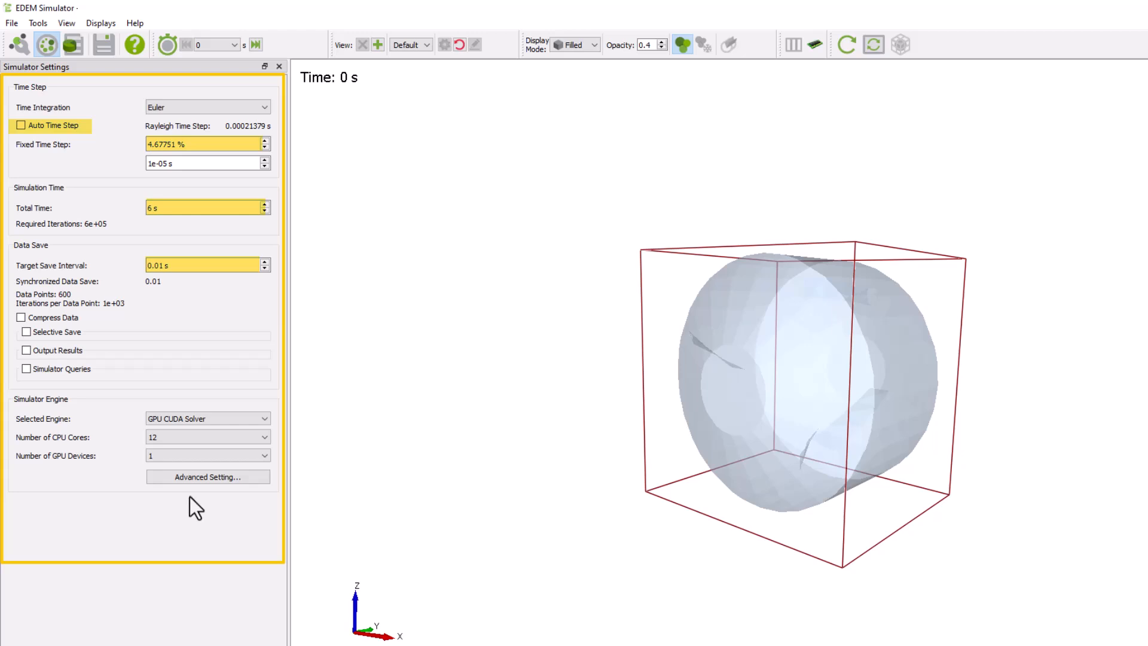
click(216, 480)
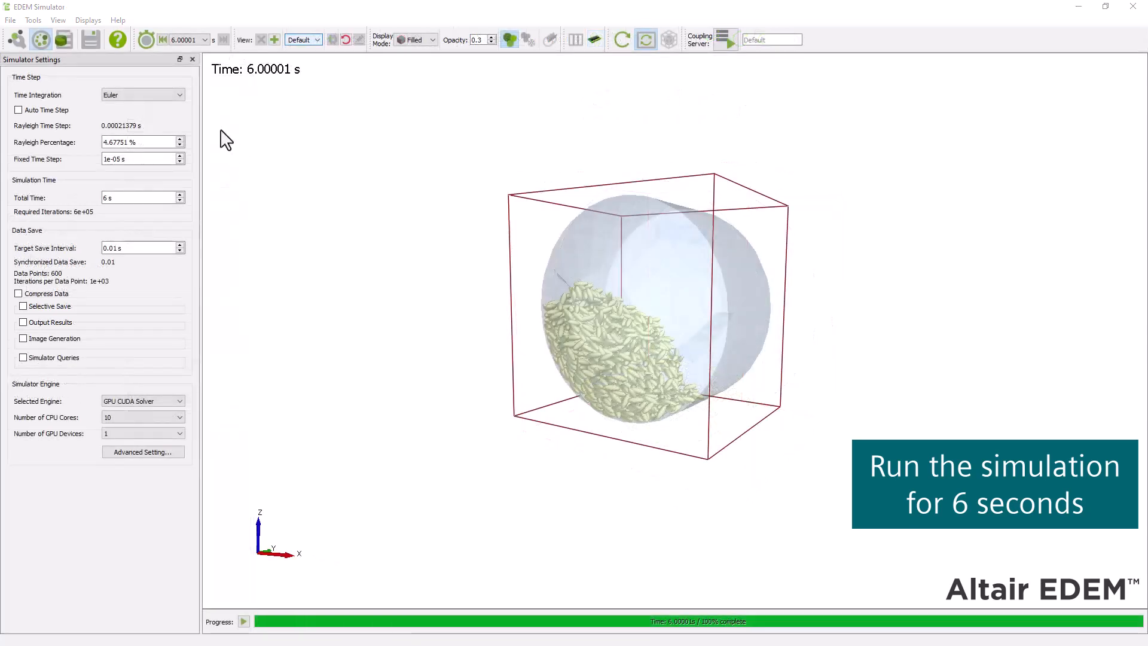
Step: Switch to the Analyst and turn off the display of all particles
click(96, 43)
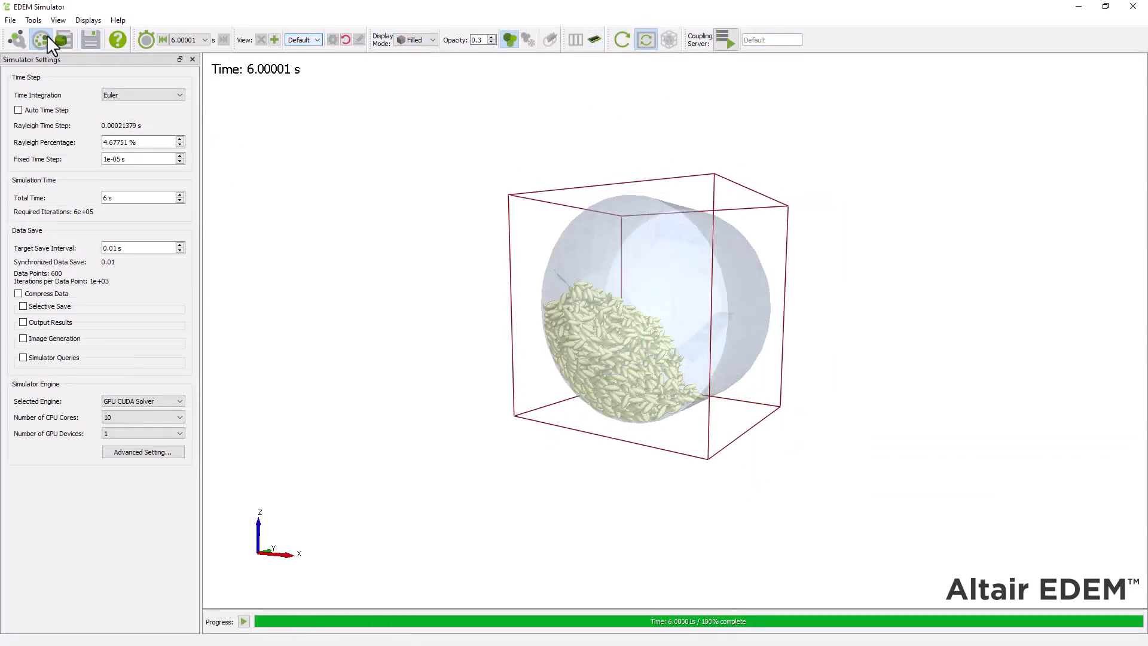
click(62, 40)
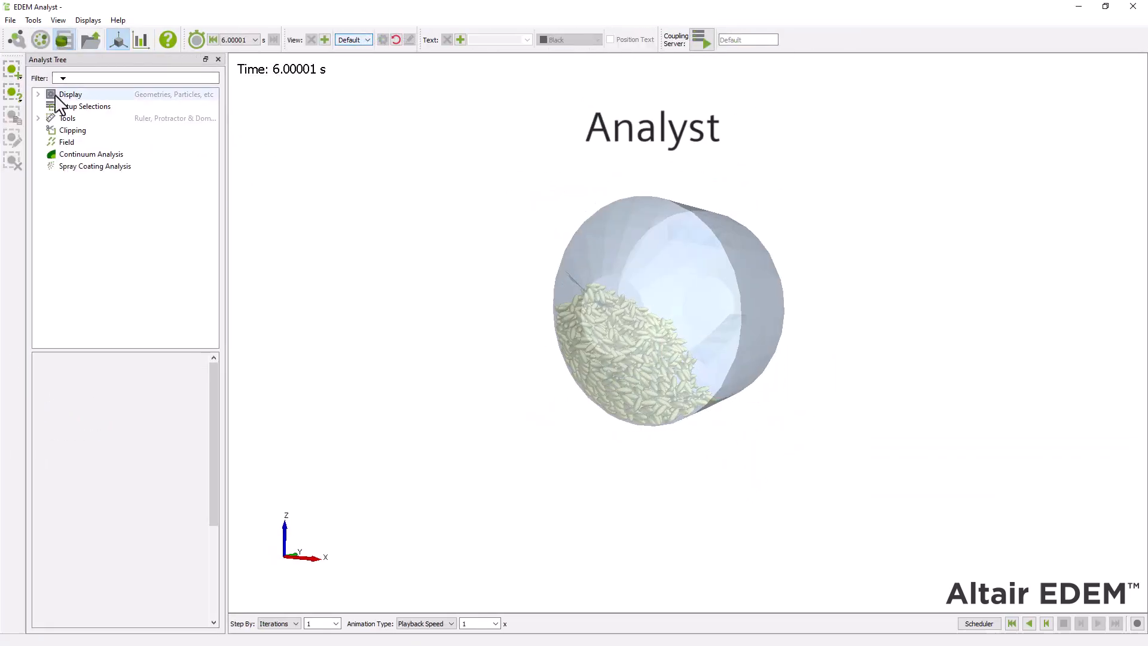
click(37, 94)
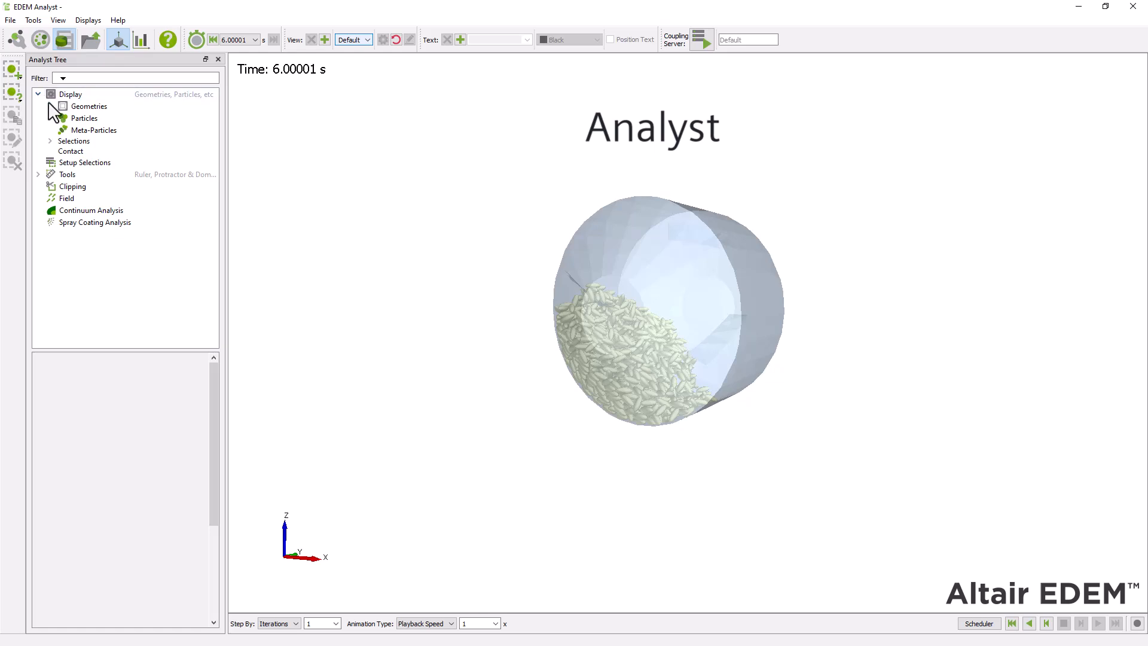
click(63, 117)
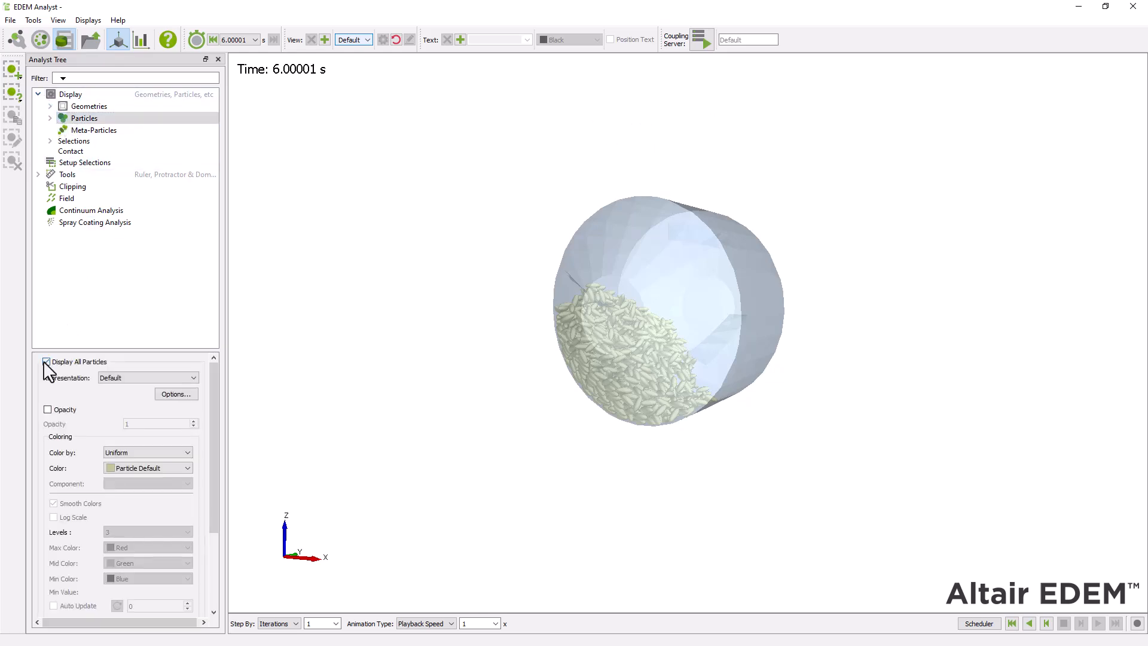
drag(207, 375, 203, 569)
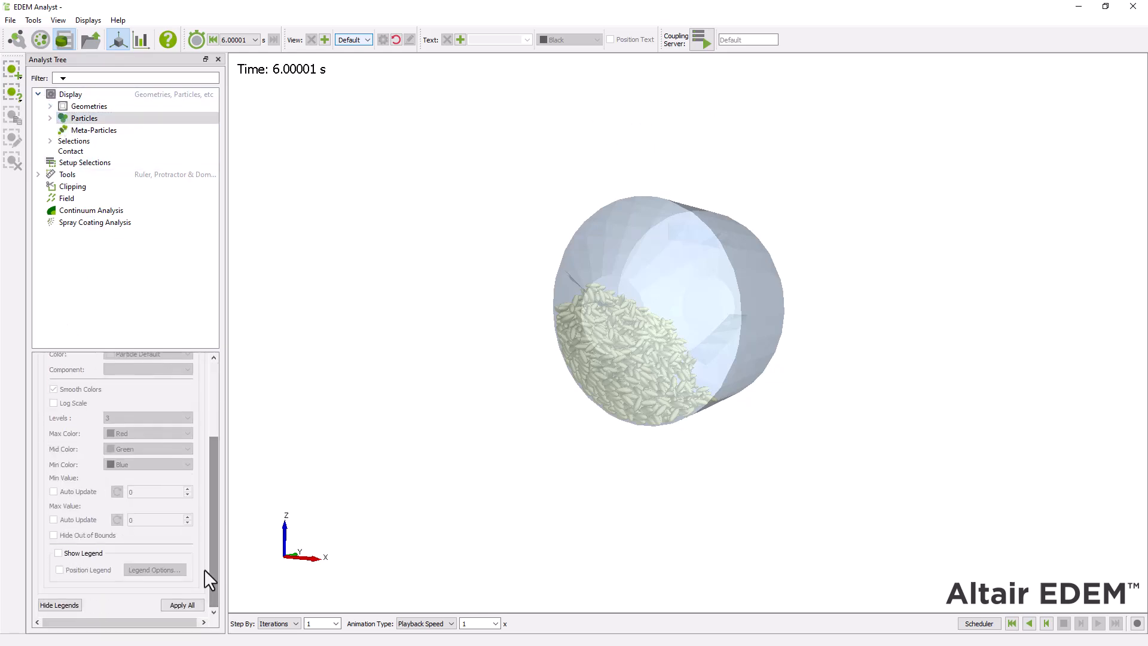
click(181, 605)
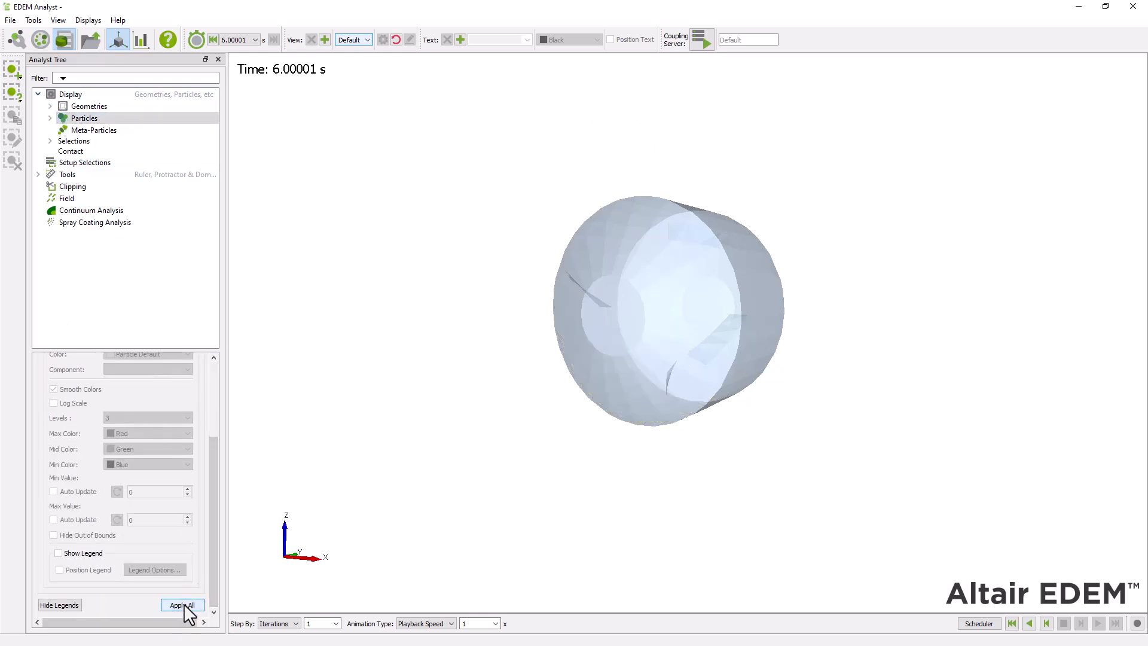
Step: Display ParticleTablet1 in uniform Dark Red and turn on the display of ParticleTablet2 in its default color
click(50, 118)
click(105, 131)
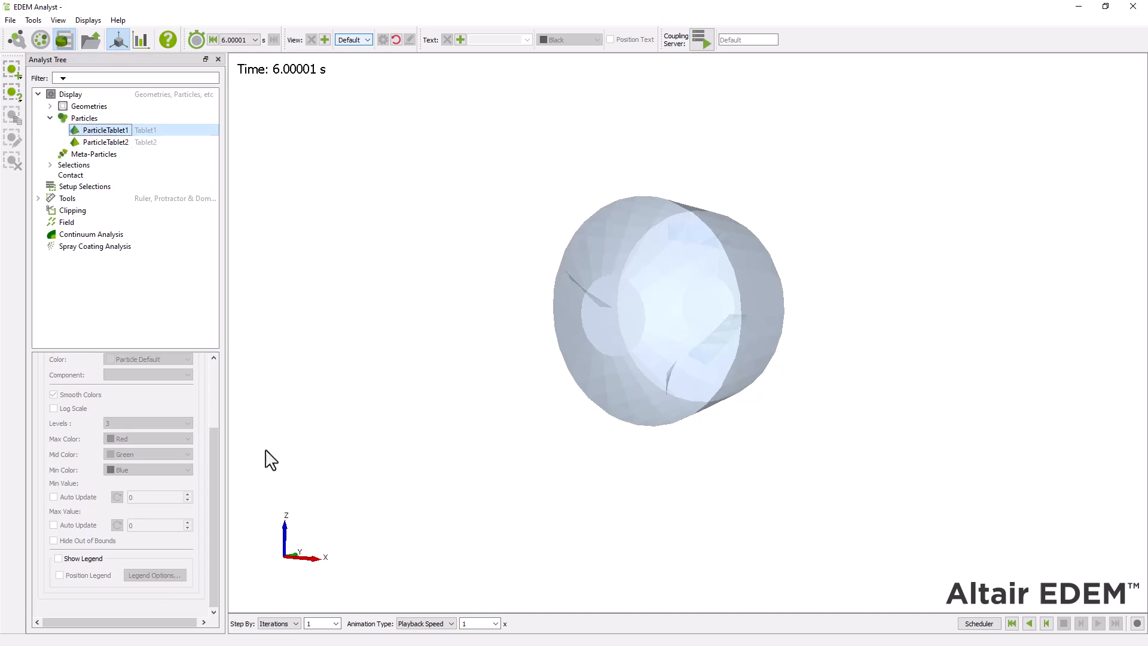
drag(216, 475, 199, 350)
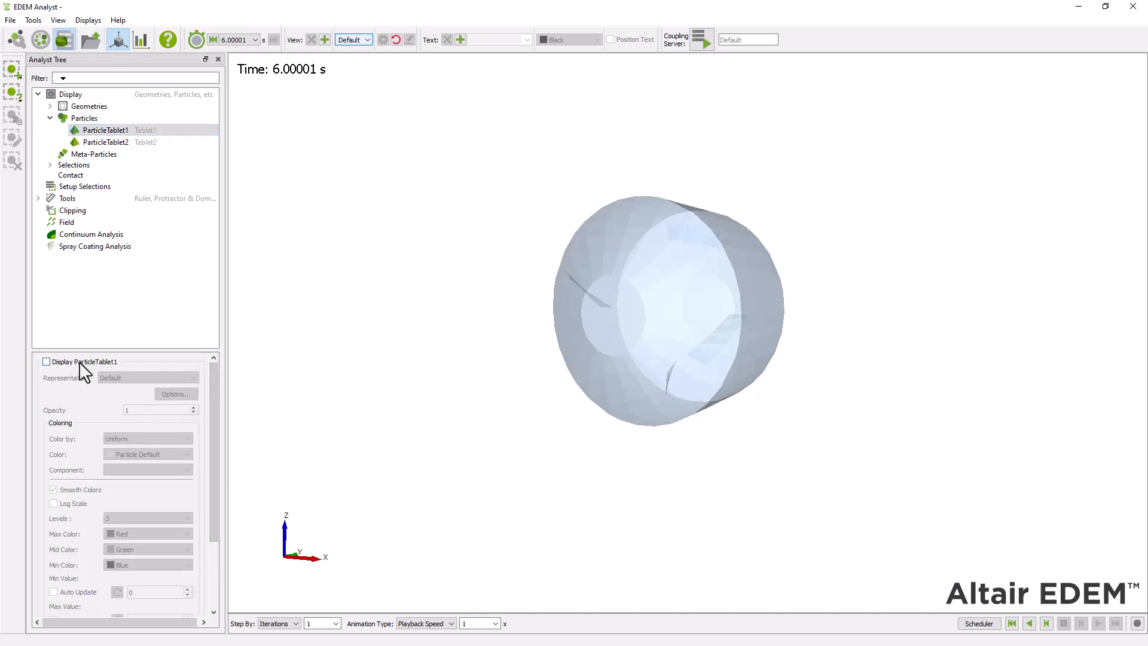
click(46, 362)
click(182, 451)
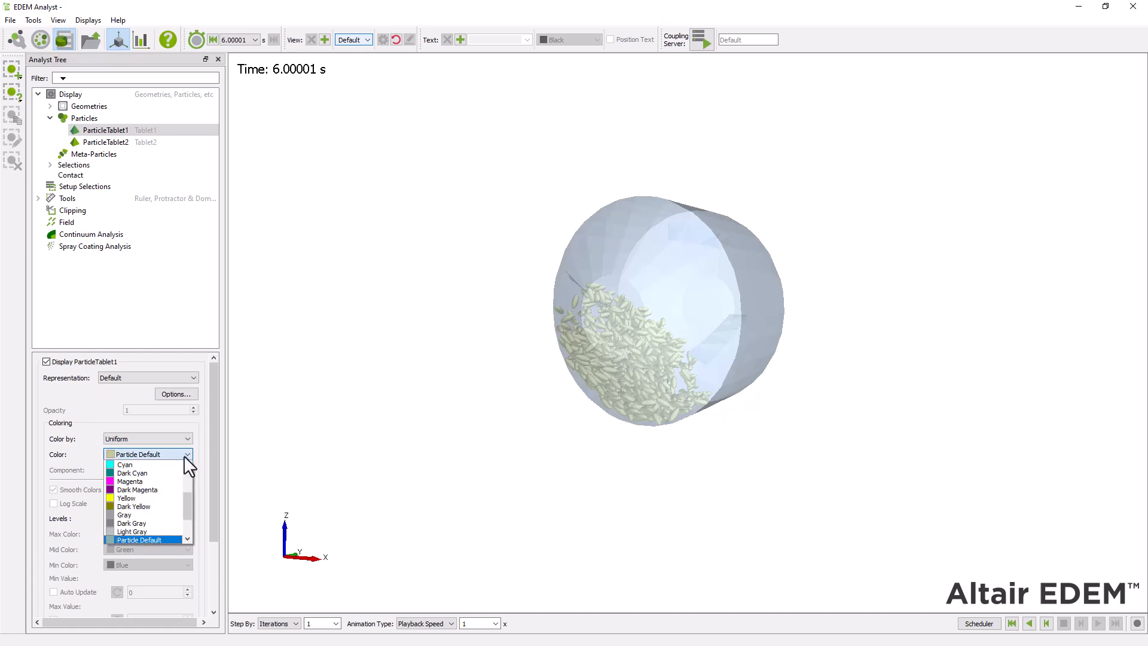
scroll(144, 482, up, 3)
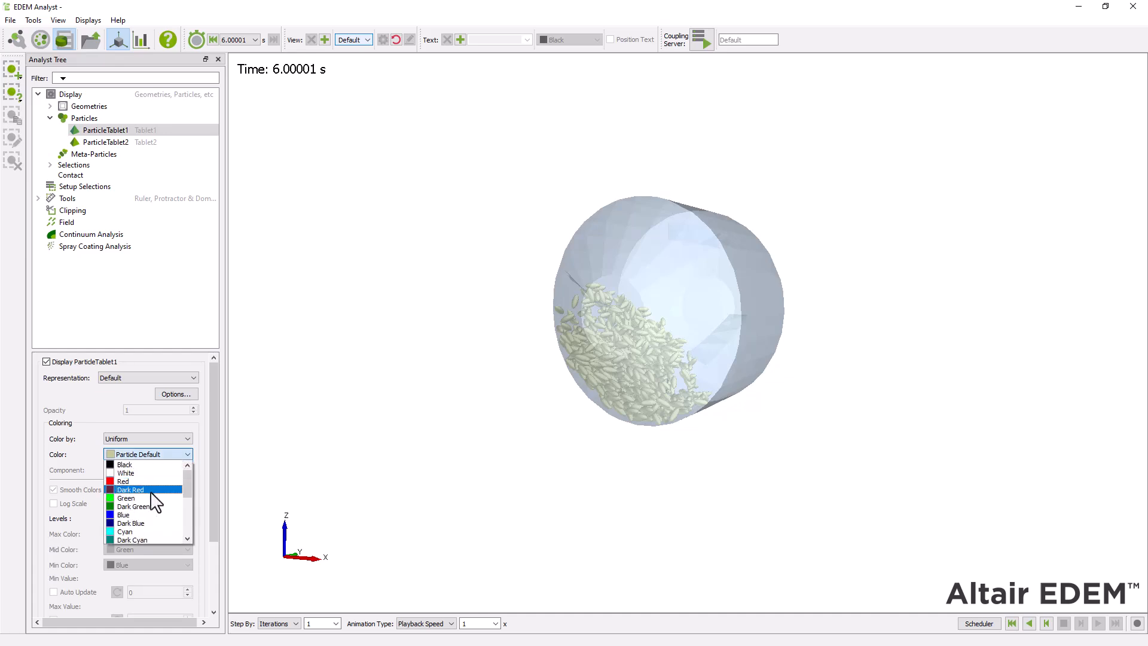
click(154, 490)
click(120, 143)
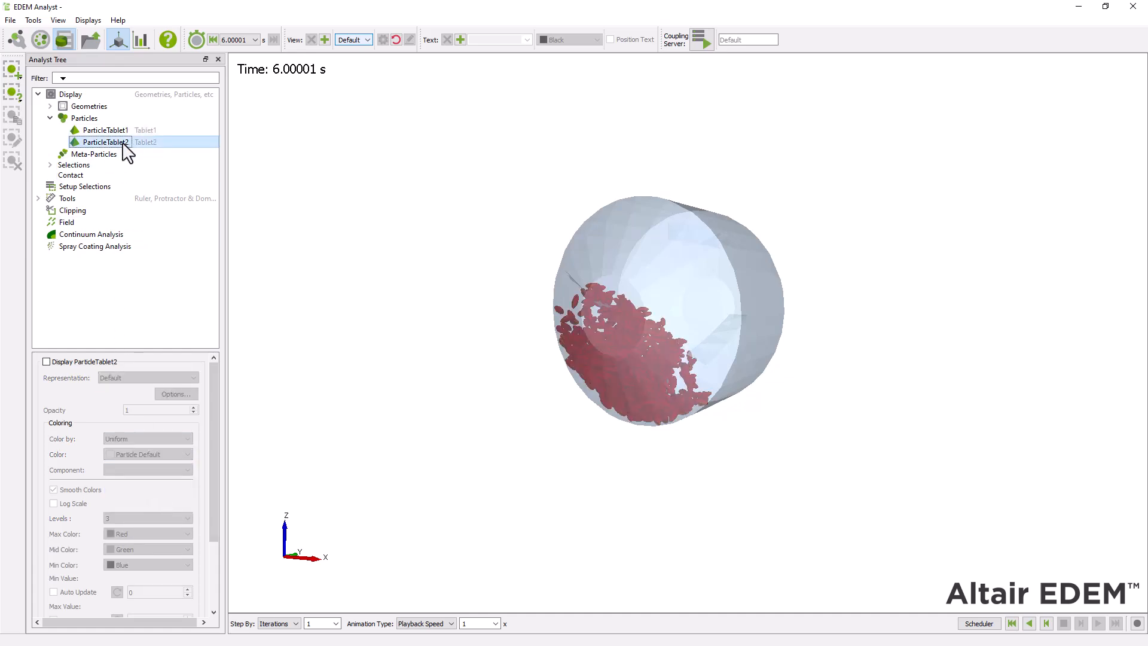
click(46, 362)
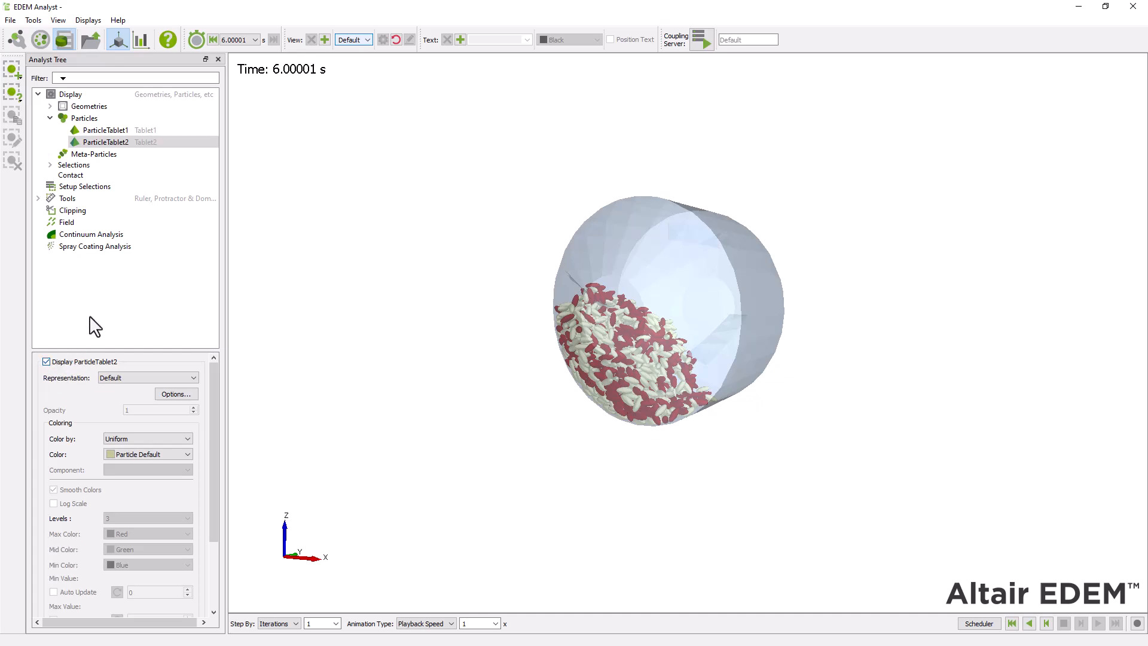
Step: Play the simulation from its start and examine how the two tablet types mix in the drum
drag(509, 433, 657, 427)
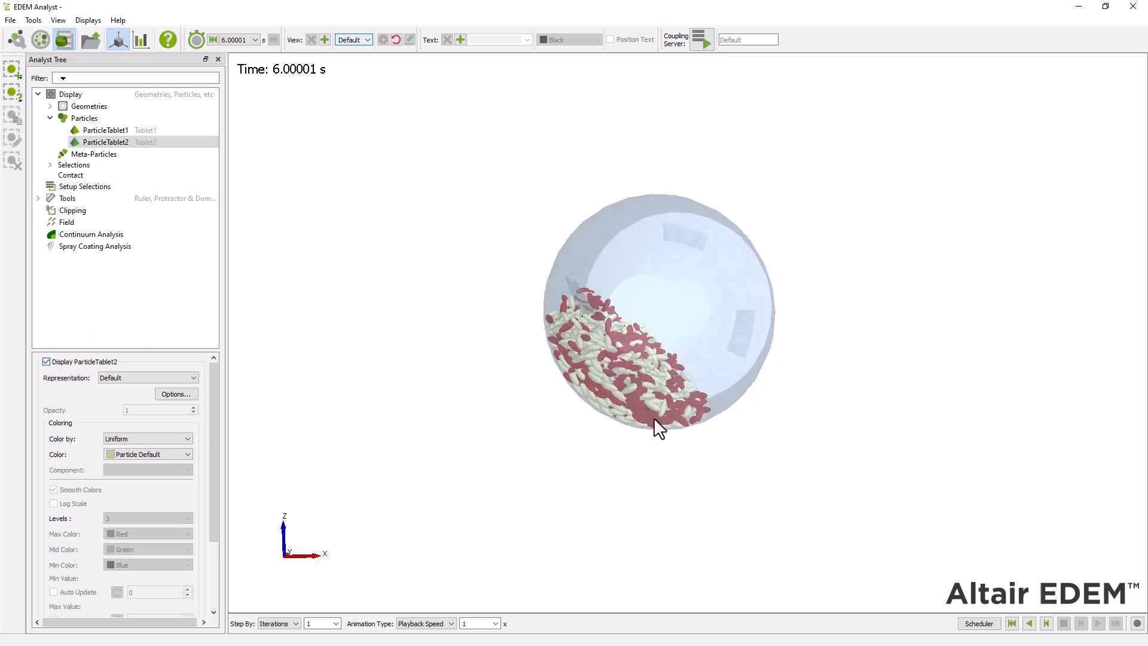
click(1011, 623)
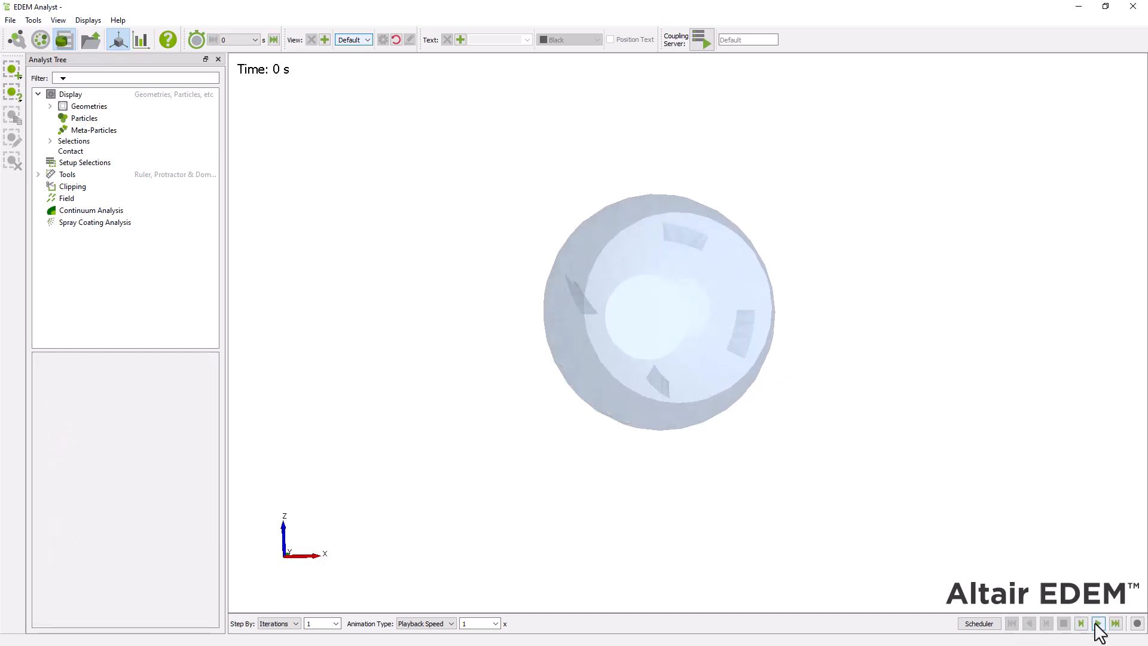
click(1098, 624)
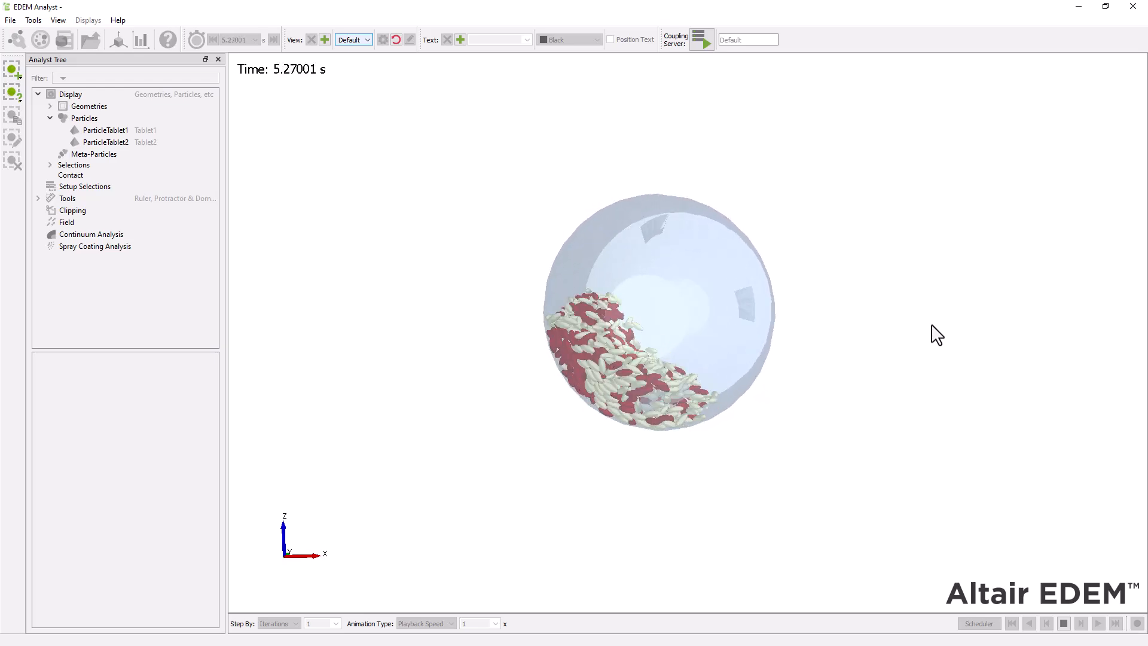
drag(931, 324, 836, 361)
scroll(778, 383, up, 5)
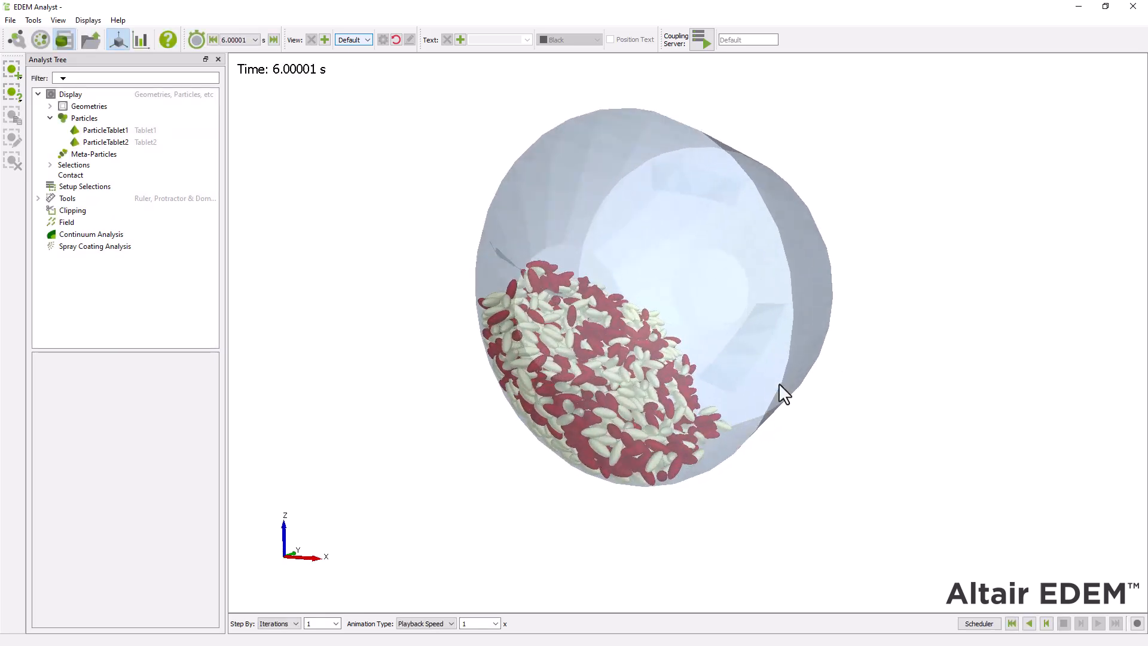
drag(644, 407, 673, 369)
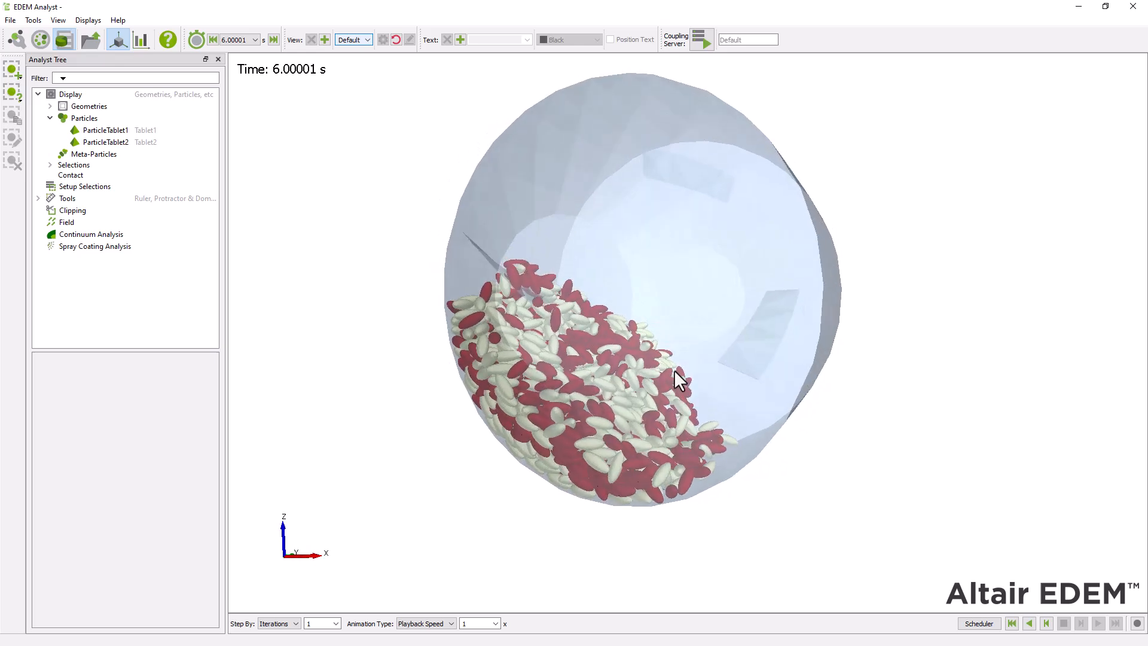
scroll(673, 370, down, 4)
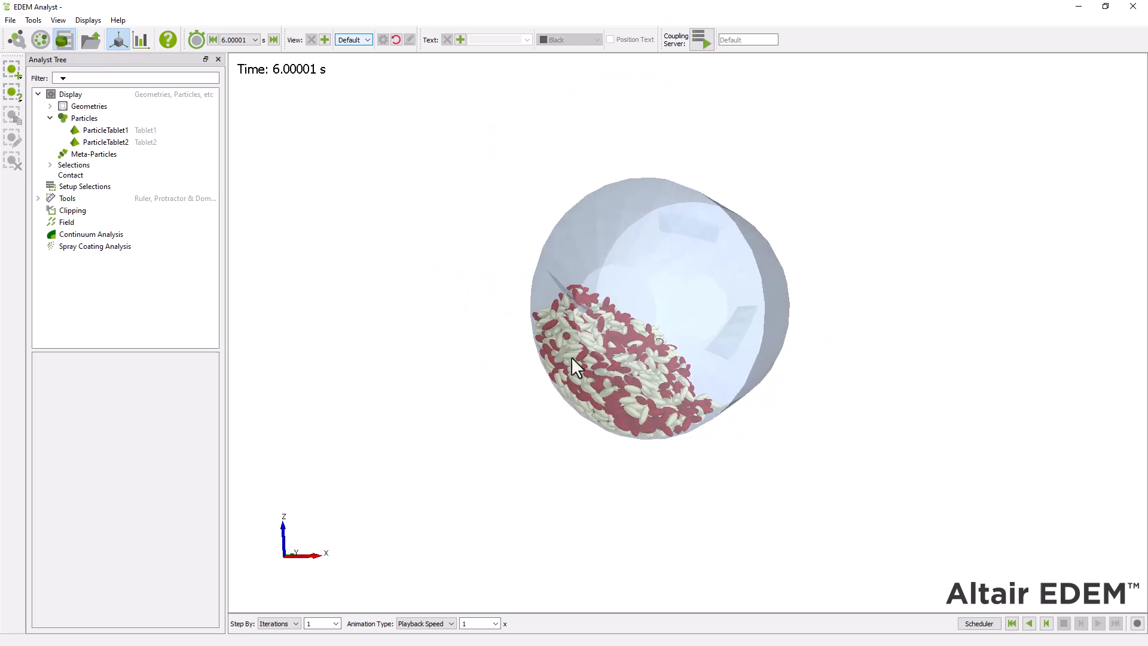
Step: Go to the 1.00001 s time step and play the mixing from there, watching the drum from the front
click(255, 40)
click(238, 60)
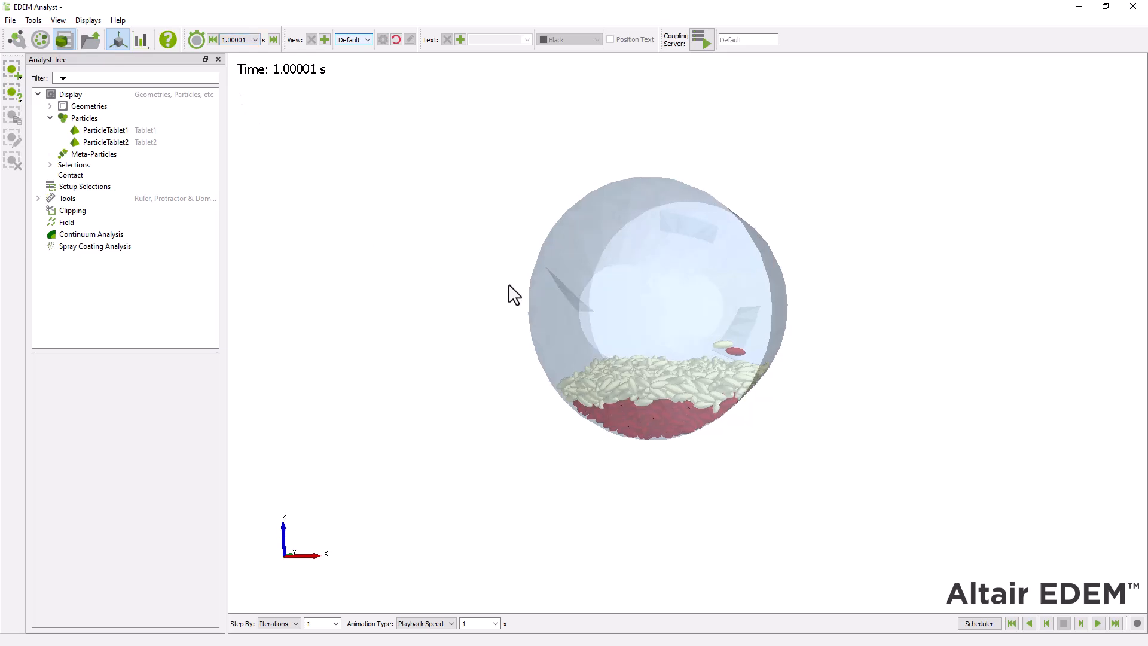
drag(514, 294, 560, 294)
click(254, 40)
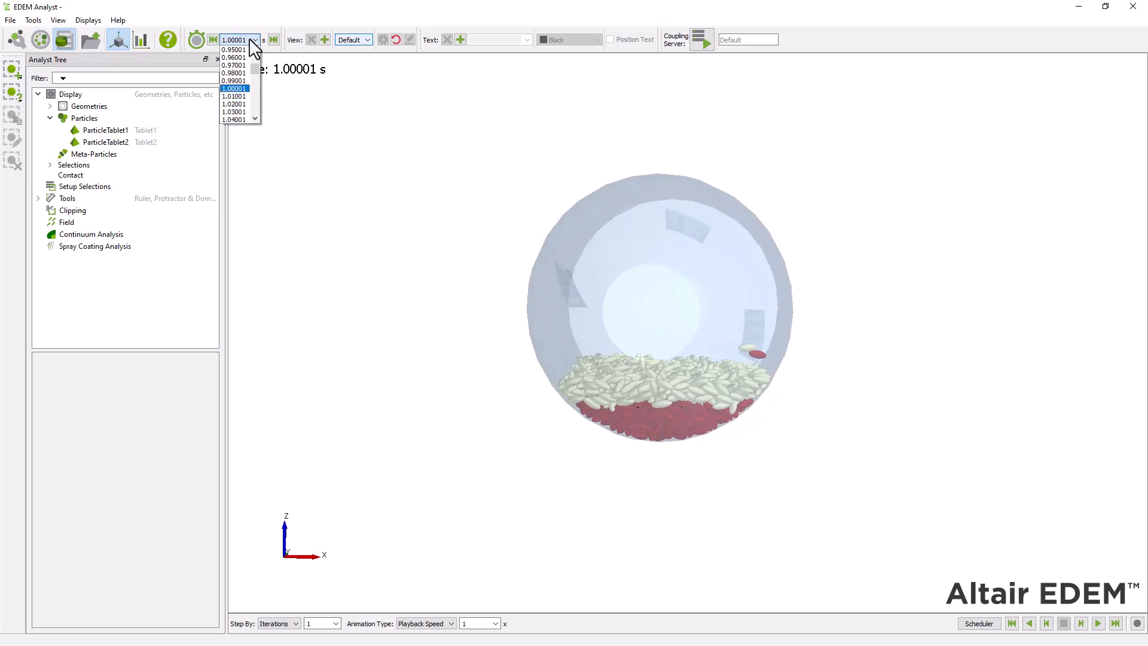
click(1089, 610)
click(1098, 624)
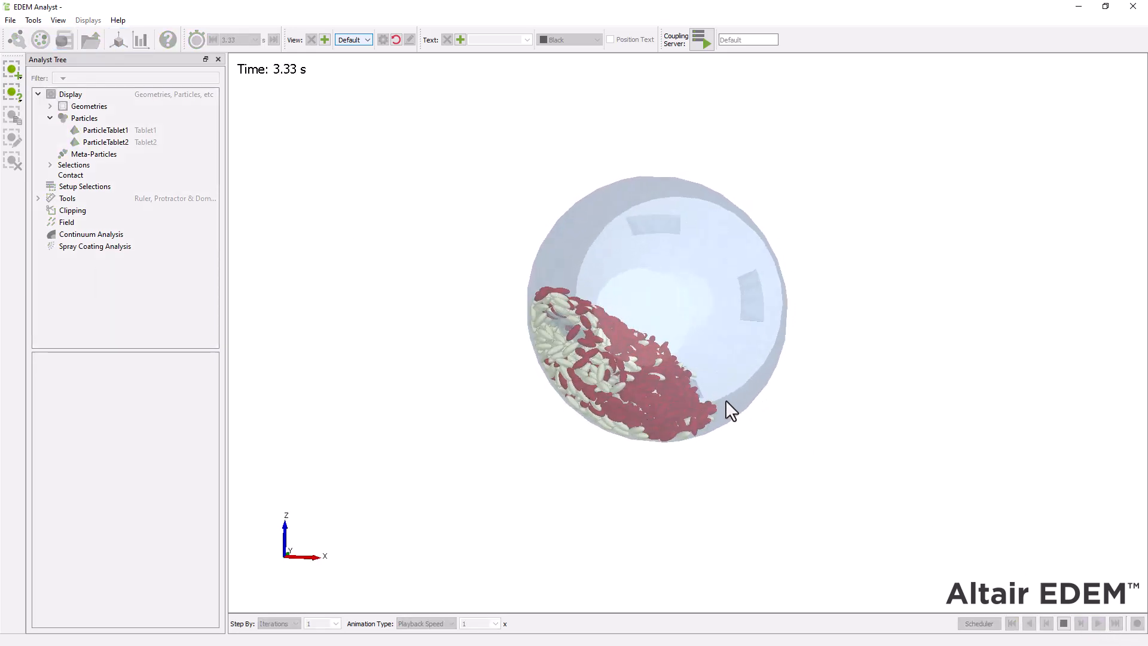
drag(730, 405, 739, 366)
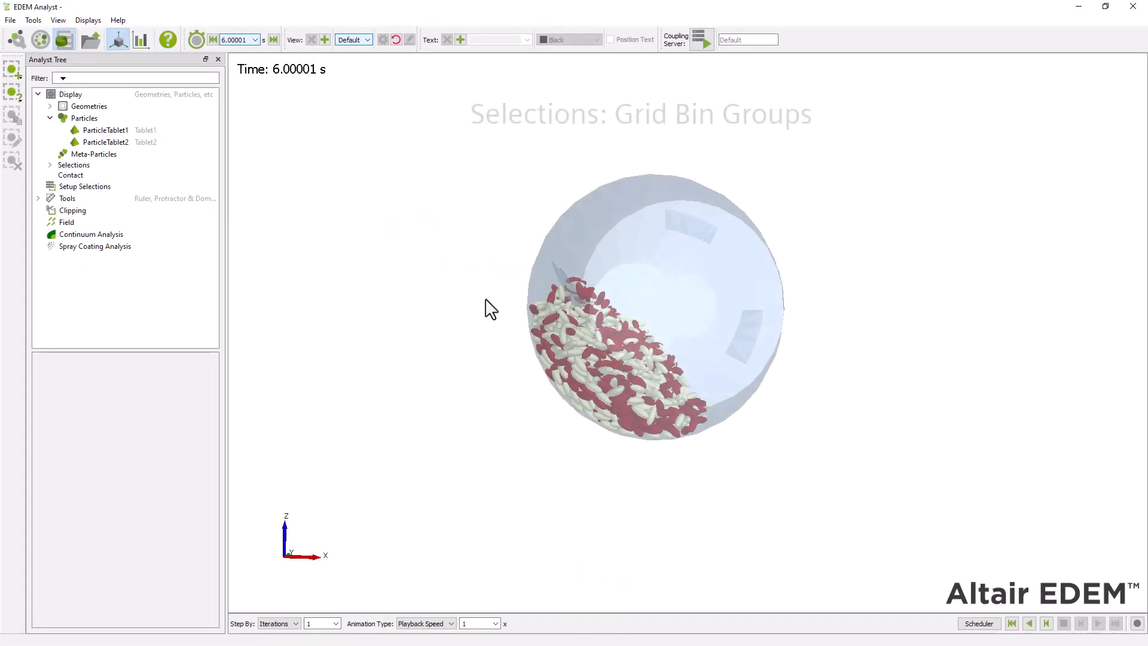
Step: Turn off the display of all particles and apply it to every particle type
click(103, 114)
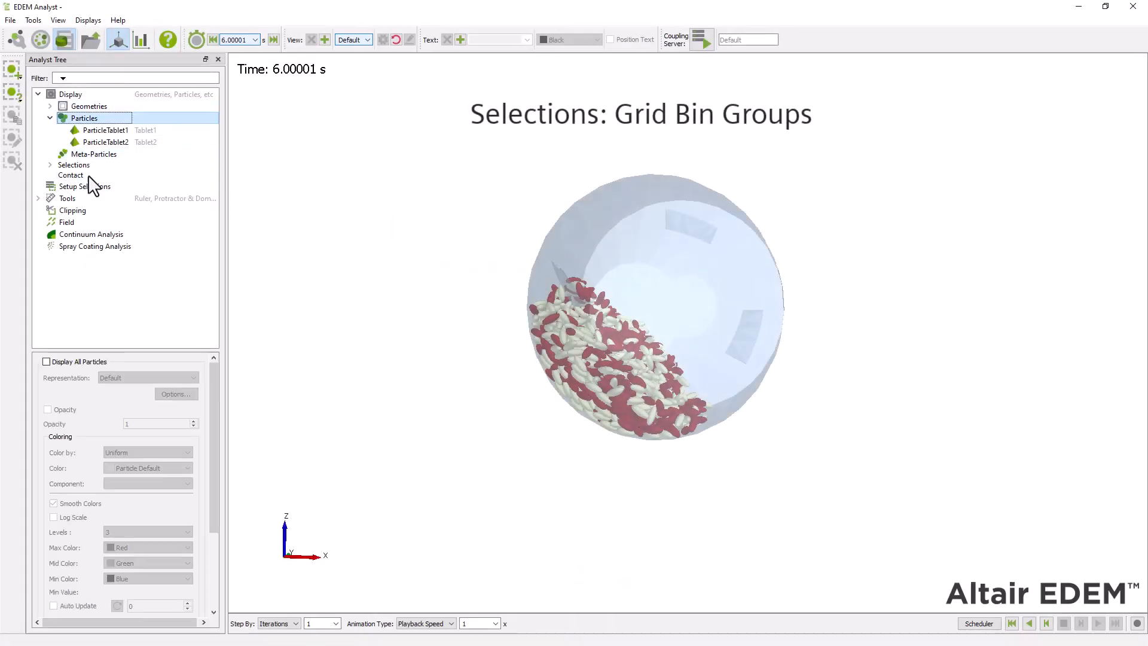
click(46, 362)
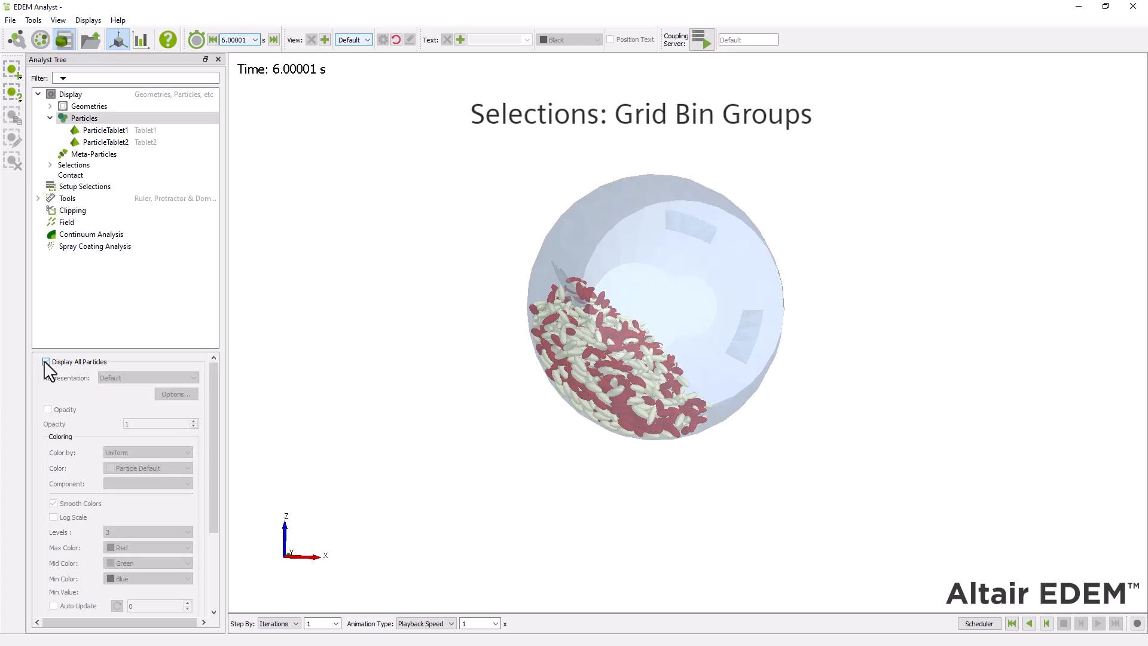
drag(209, 388, 209, 486)
click(181, 605)
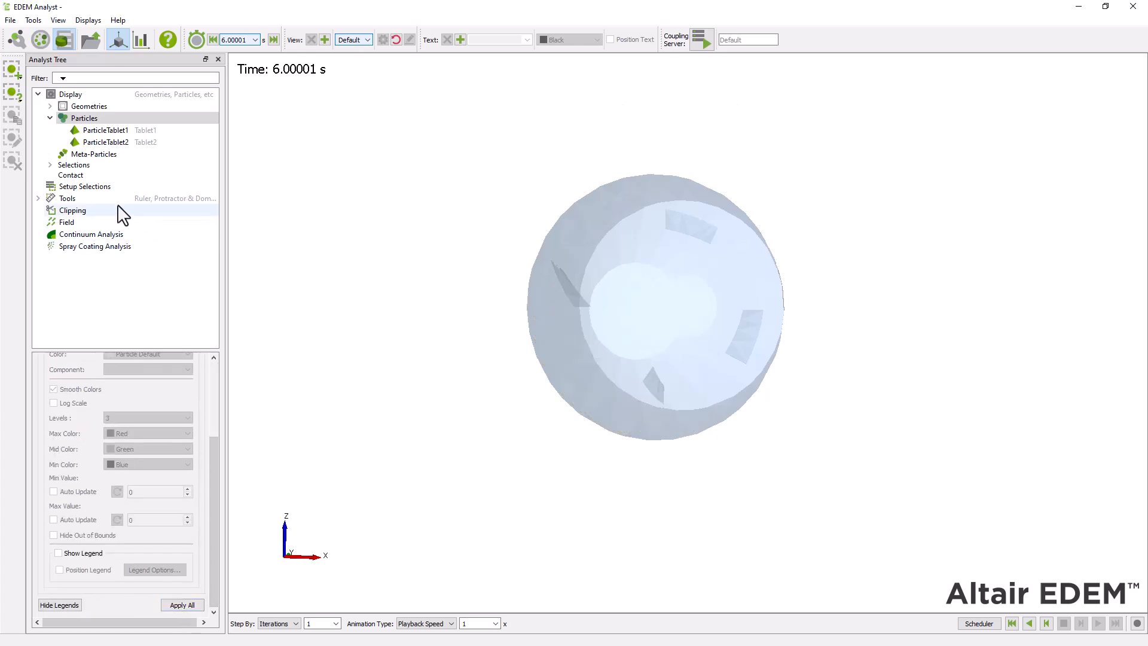
Step: Add a grid bin group to the setup selections
right_click(115, 187)
mouse_move(154, 191)
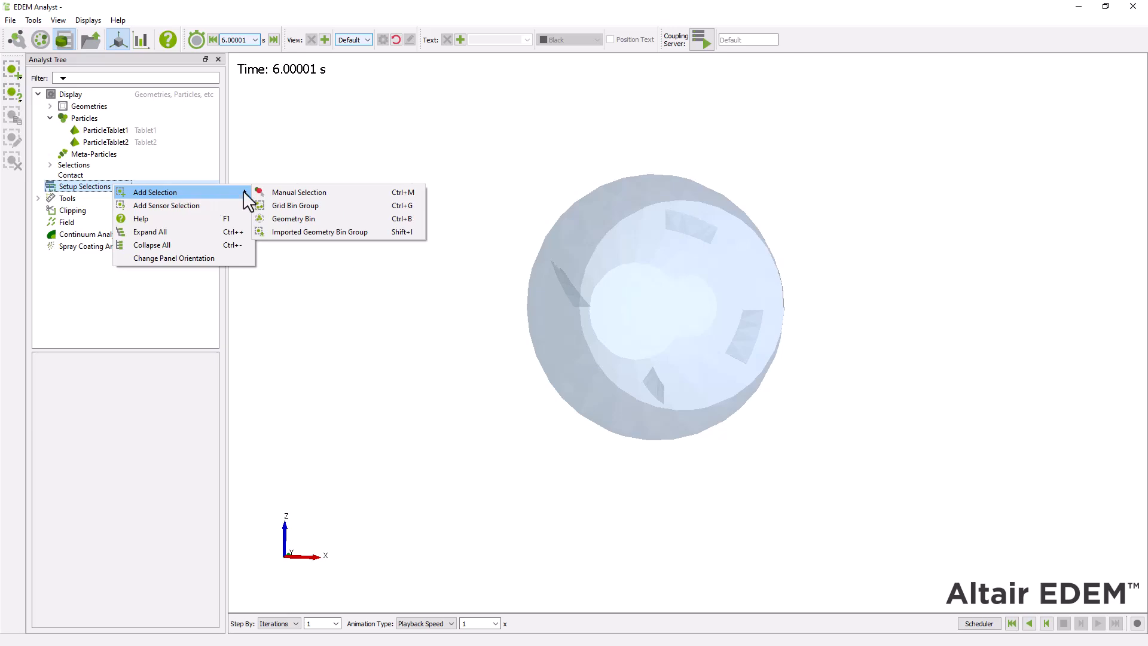
click(333, 203)
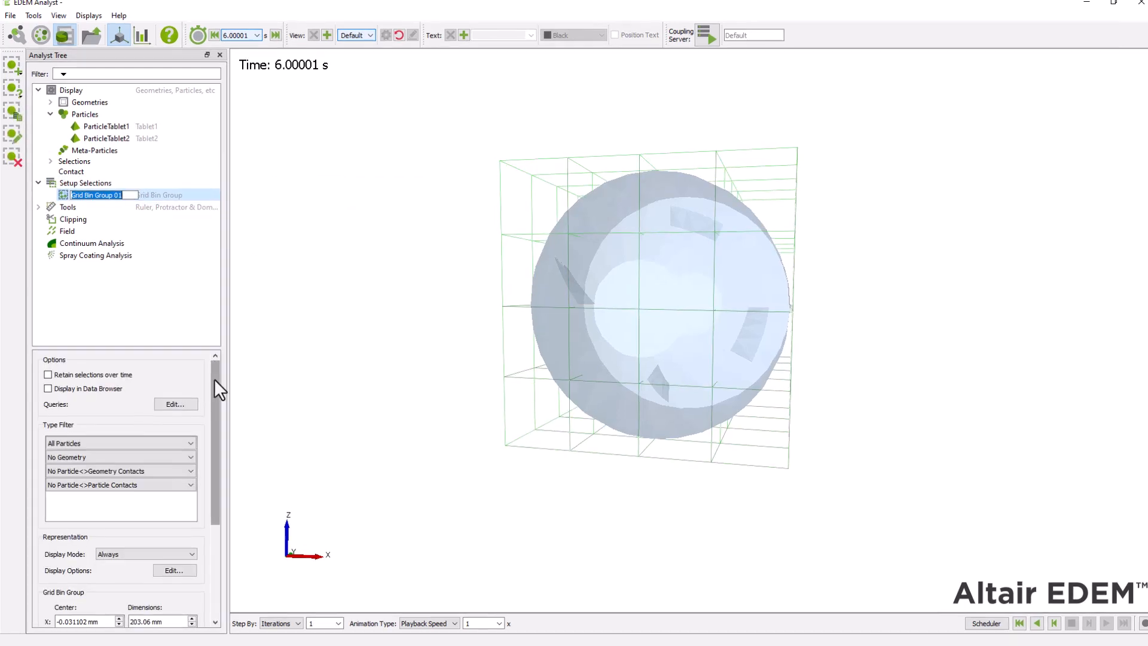
Step: Set the grid bin group to 10 bins in X, 1 in Y and 10 in Z, with display mode If Populated
drag(214, 379, 215, 520)
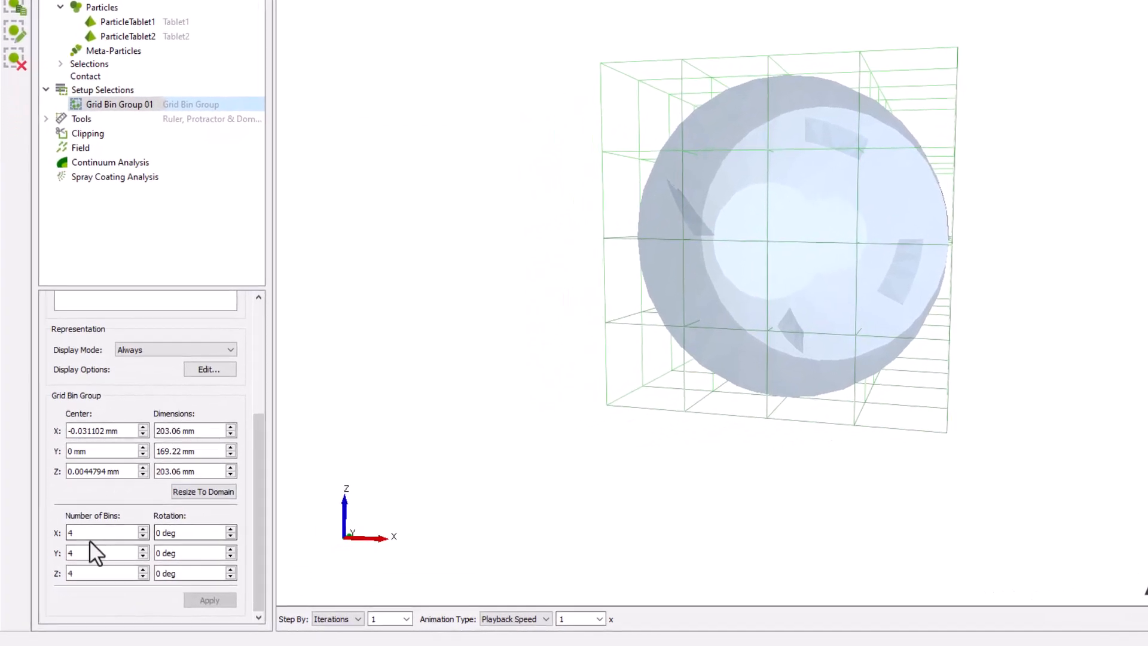
text(10)
drag(87, 534, 64, 545)
click(82, 548)
text(1)
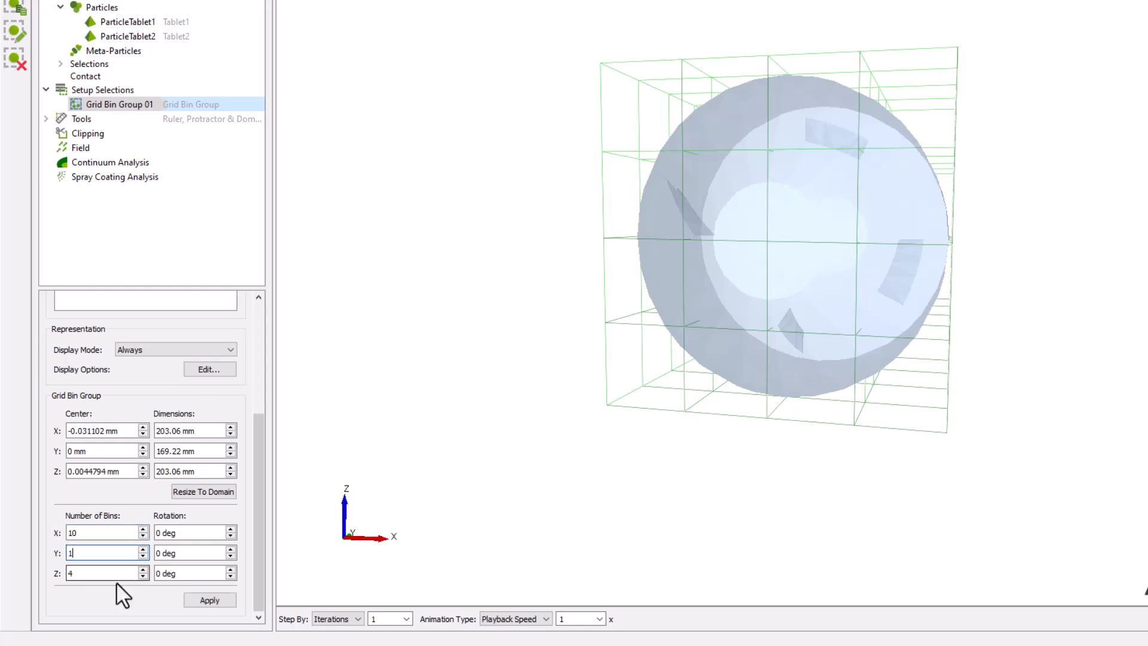
click(220, 601)
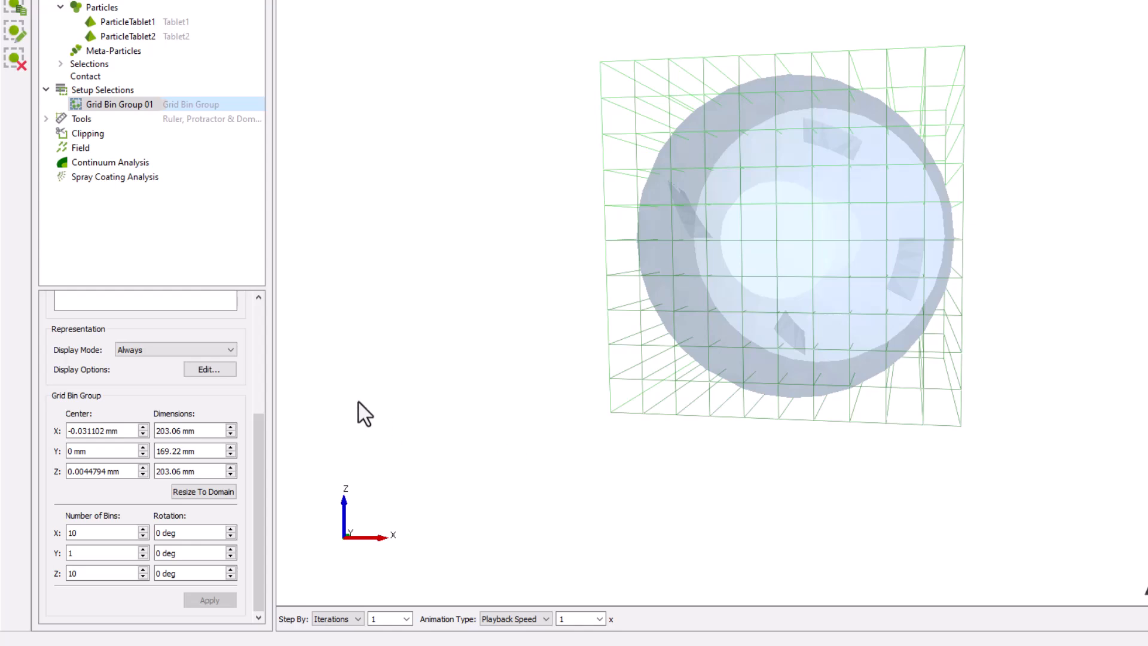
click(229, 350)
click(192, 371)
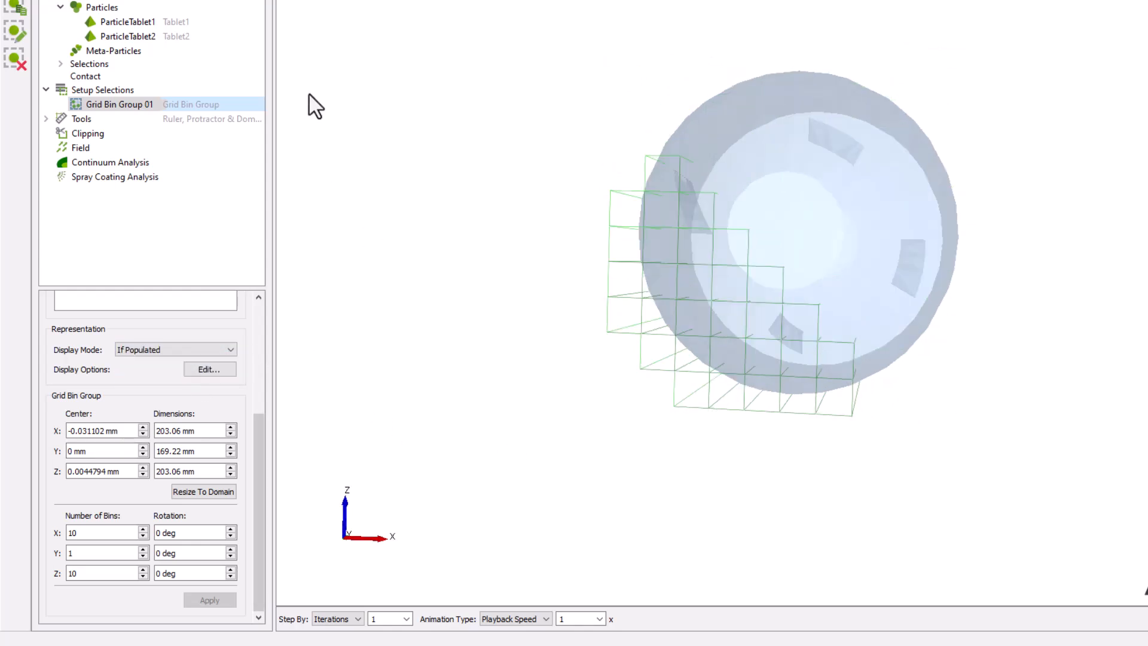
Step: Turn on the display of ParticleTablet1 and ParticleTablet2, leaving ParticleTablet2's representation options as they are
click(149, 24)
scroll(116, 367, up, 3)
click(56, 301)
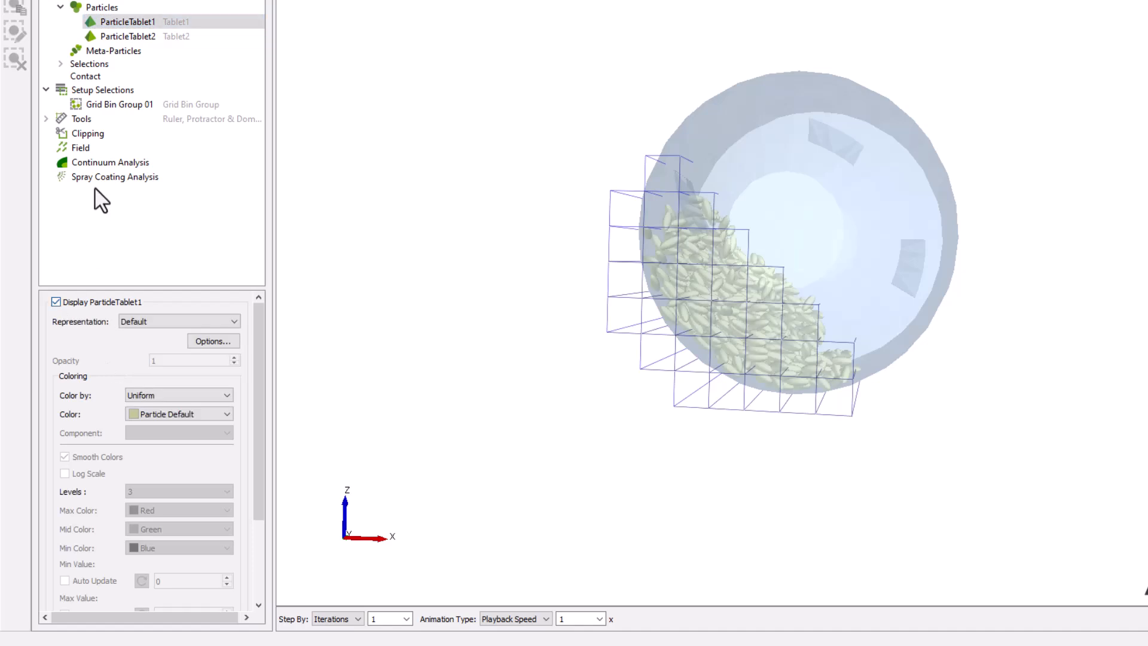
click(147, 36)
click(56, 302)
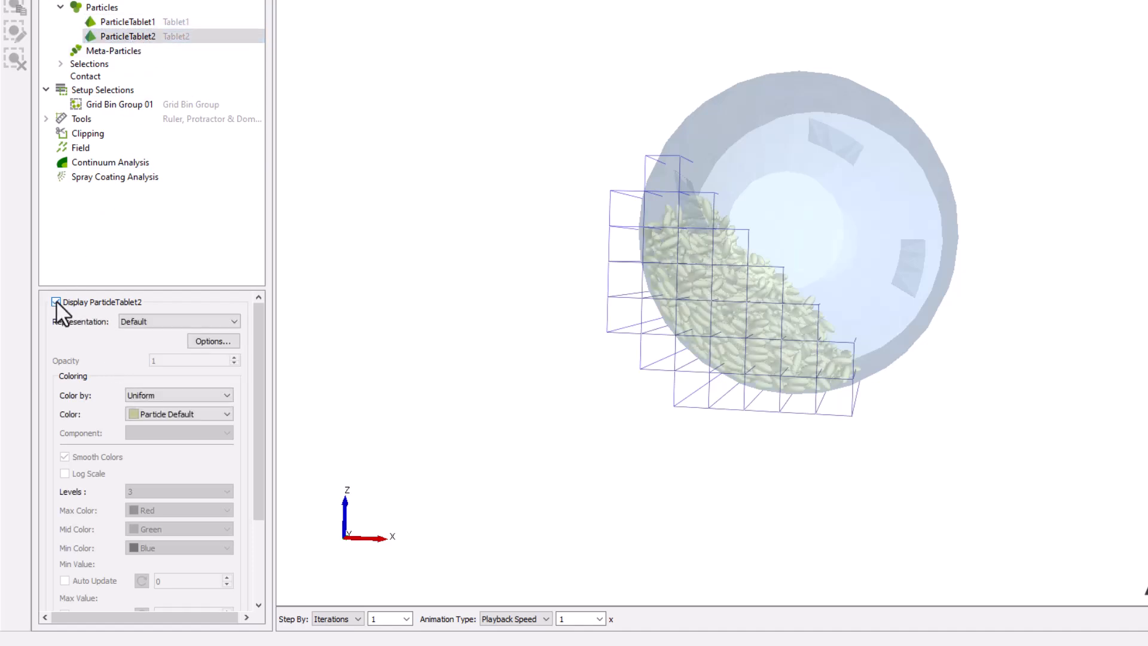
click(230, 341)
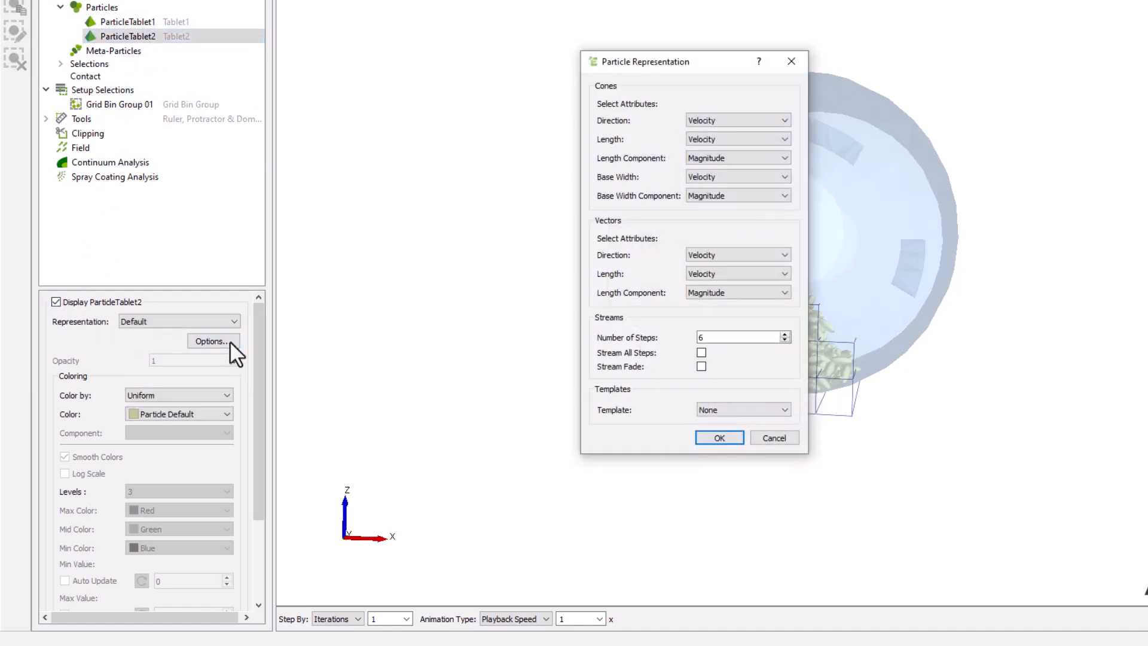
key(Escape)
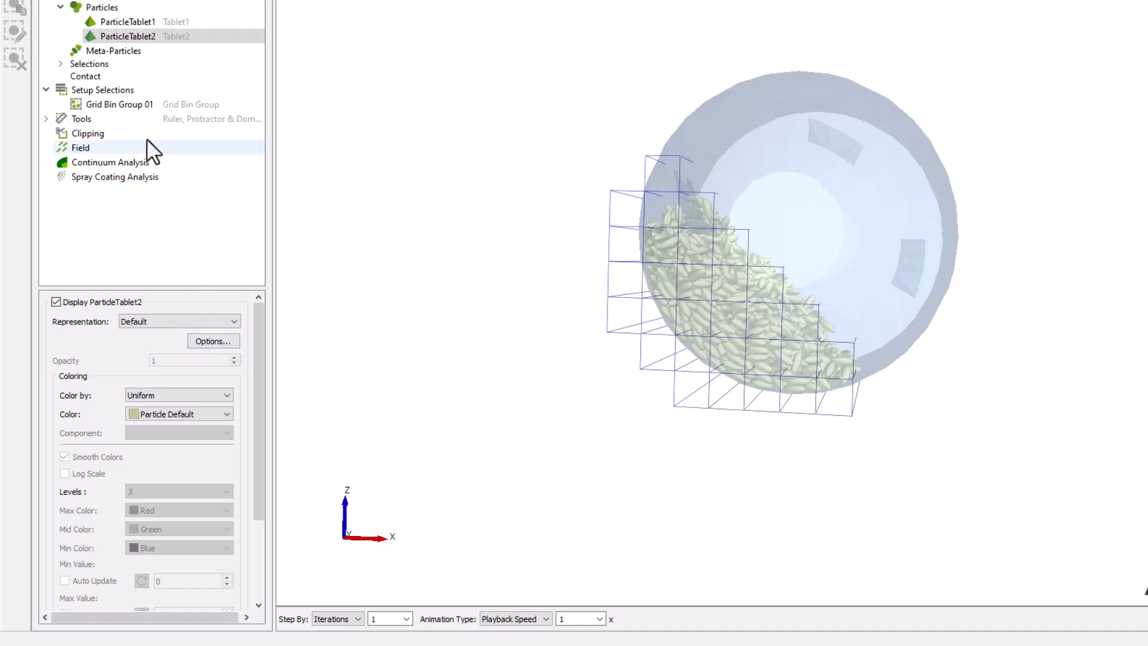
Step: Add a Number of Particles query for ParticleTablet1 to Grid Bin Group 01
click(144, 107)
click(206, 354)
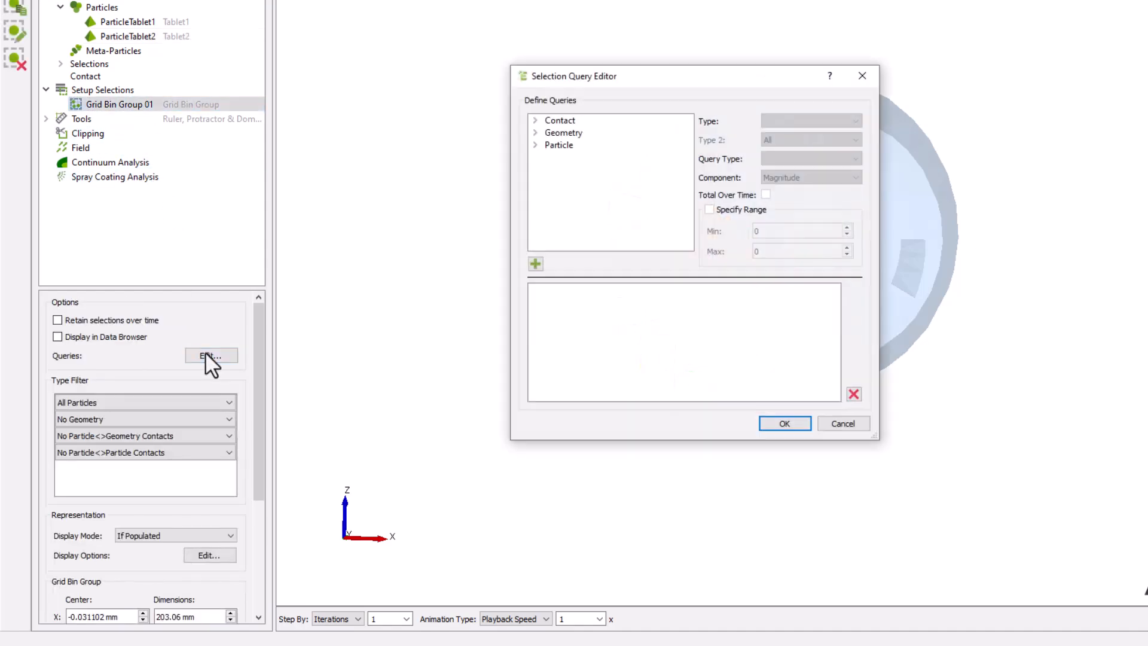
click(535, 145)
scroll(541, 209, down, 4)
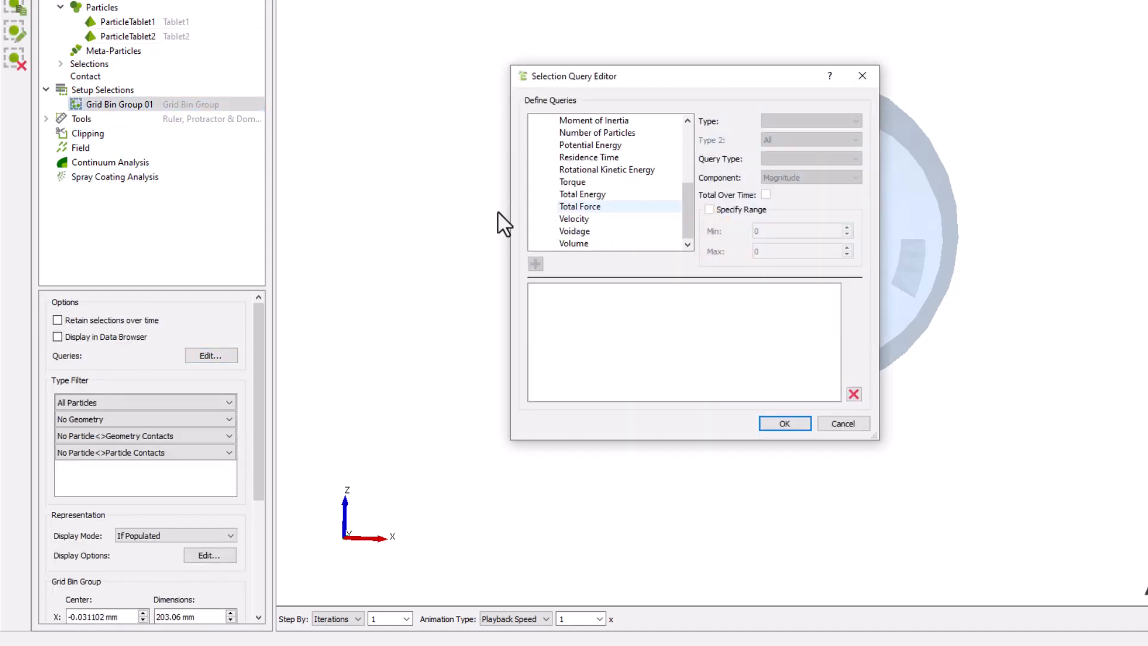
click(597, 132)
click(783, 120)
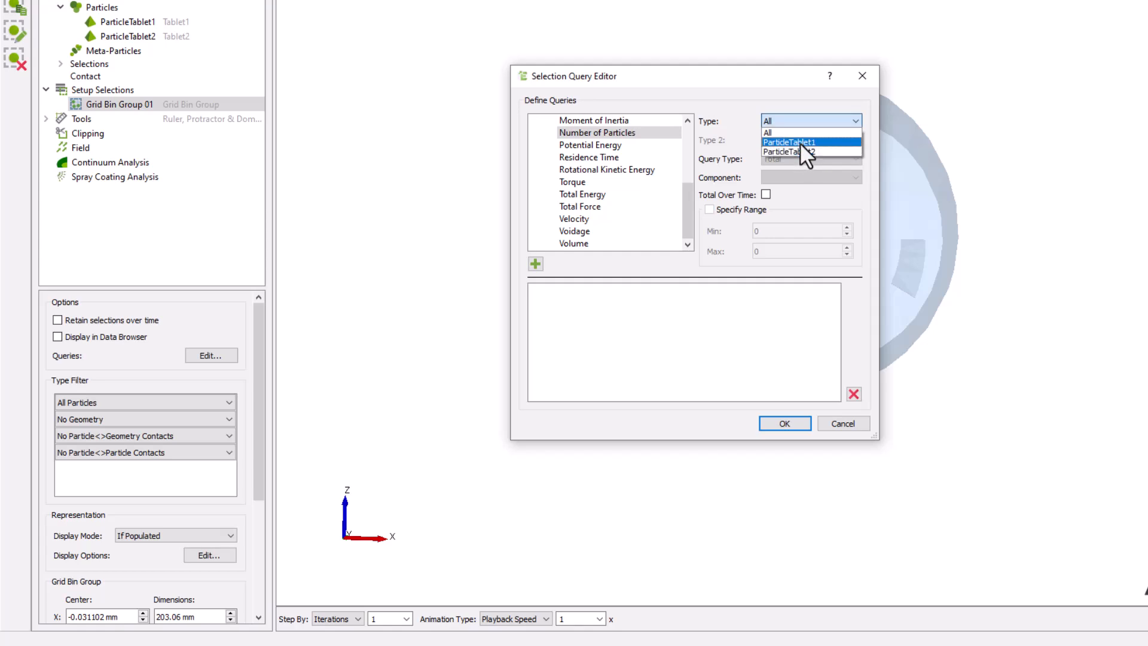
click(797, 142)
click(536, 264)
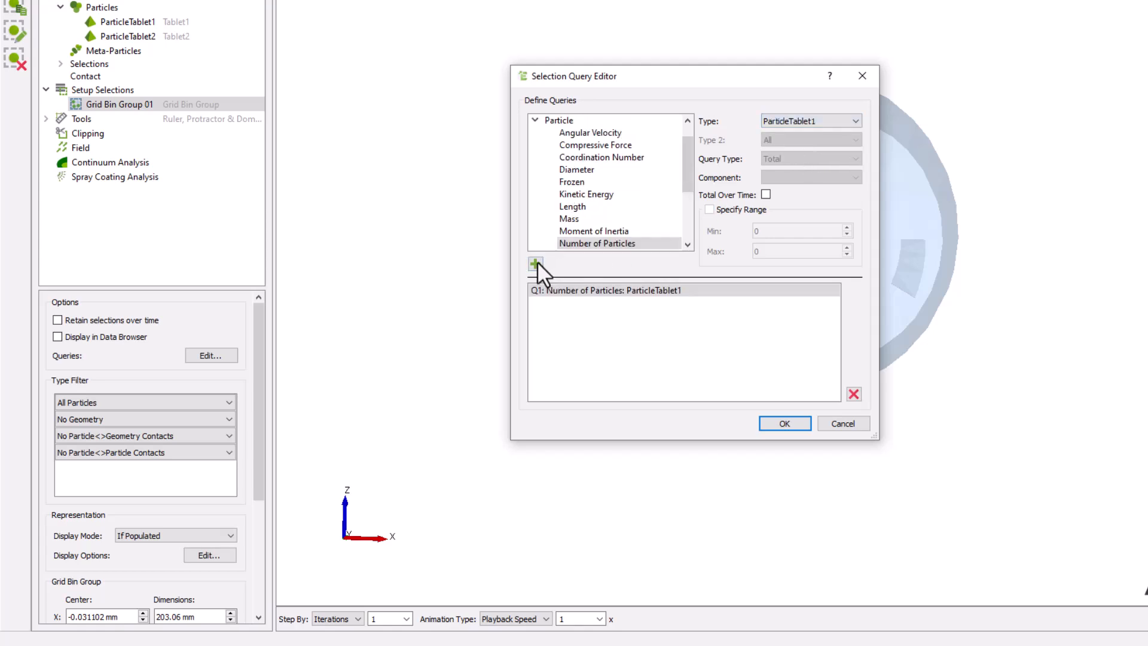
Step: Add a second Number of Particles query, for ParticleTablet2, to the grid bin group
click(807, 120)
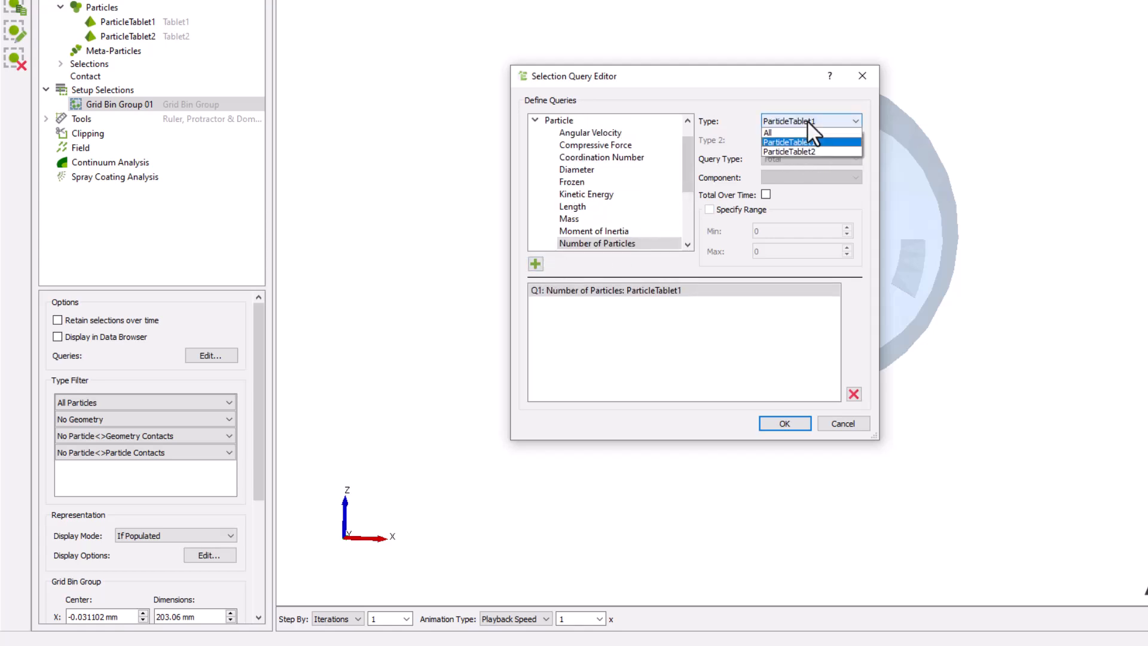
click(816, 150)
click(534, 264)
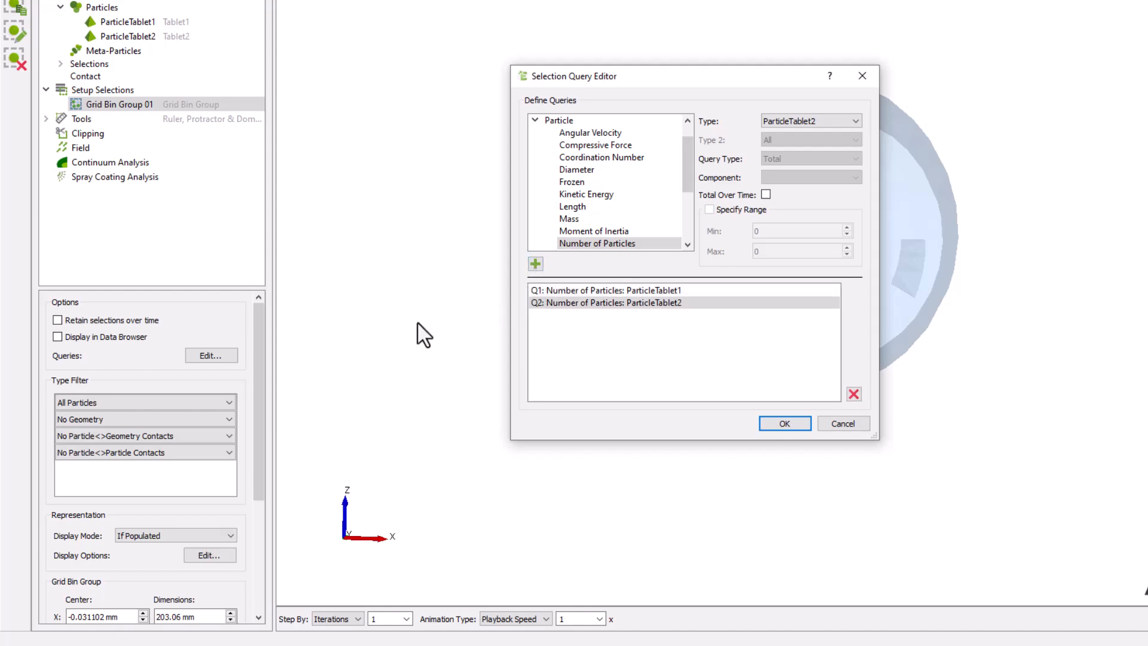
Step: Confirm the two queries and color the grid bins by Number of Particles: ParticleTablet1, with the legend shown
key(Return)
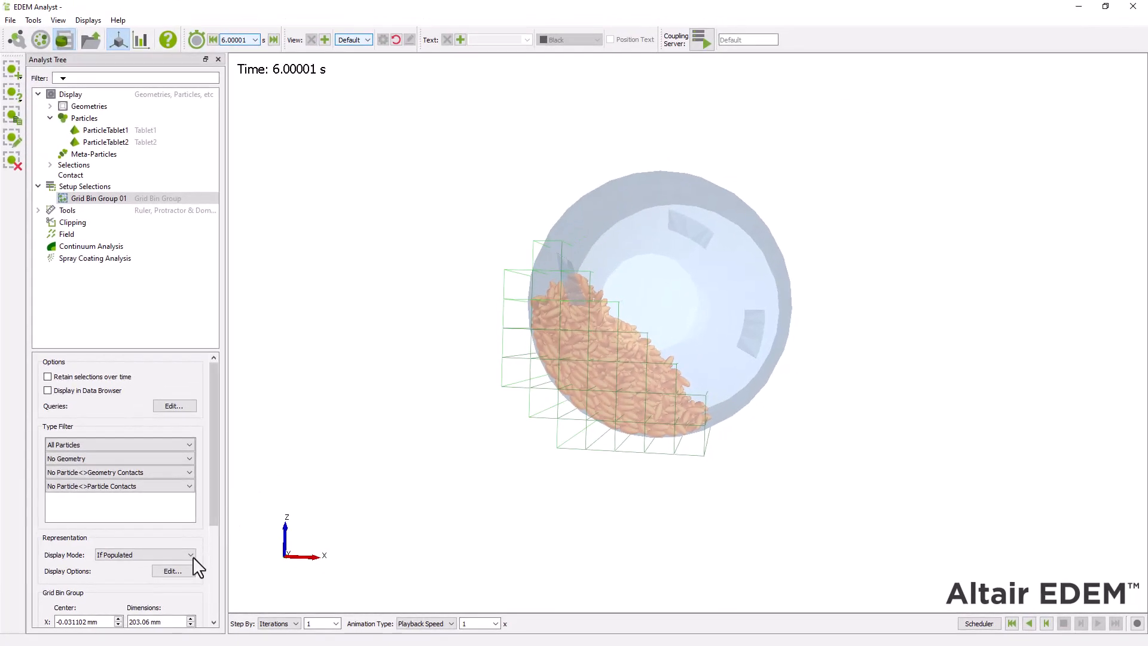
click(174, 571)
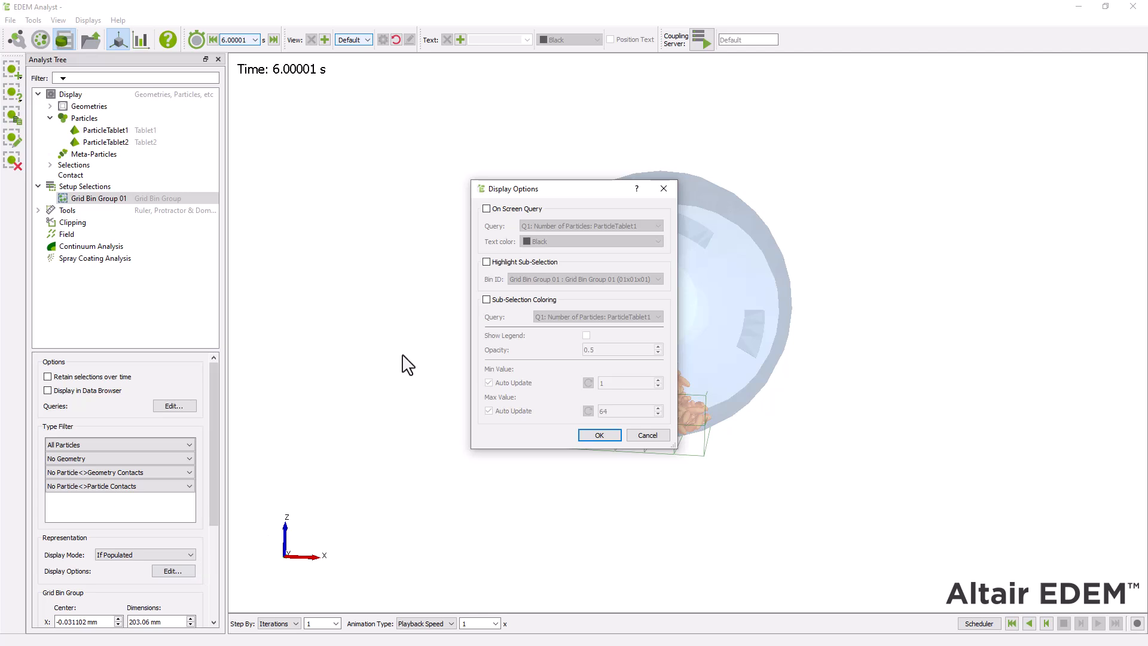
click(486, 300)
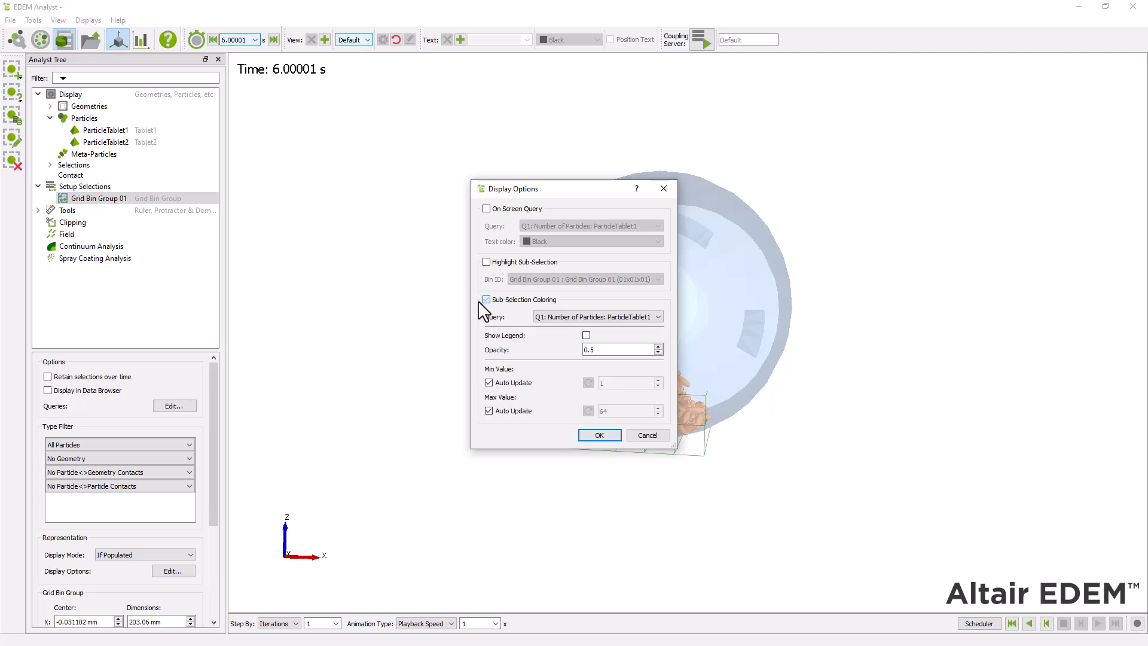
click(598, 435)
drag(533, 488, 569, 458)
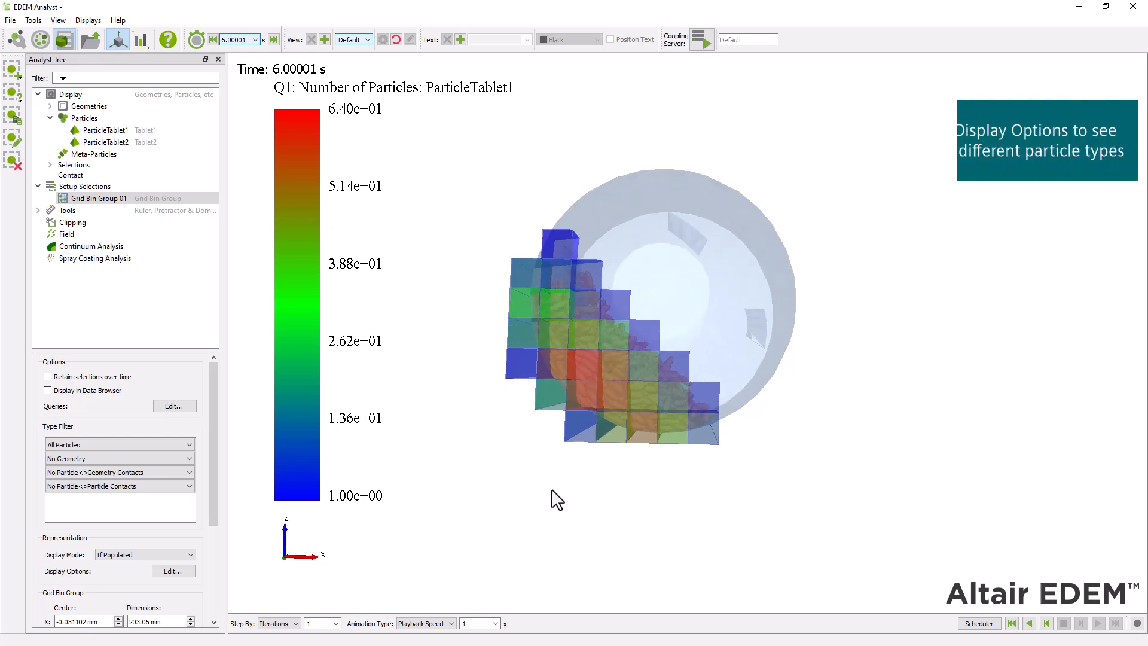
Step: Change the grid bins' sub-selection coloring to the query Q2: Number of Particles: ParticleTablet2
click(171, 570)
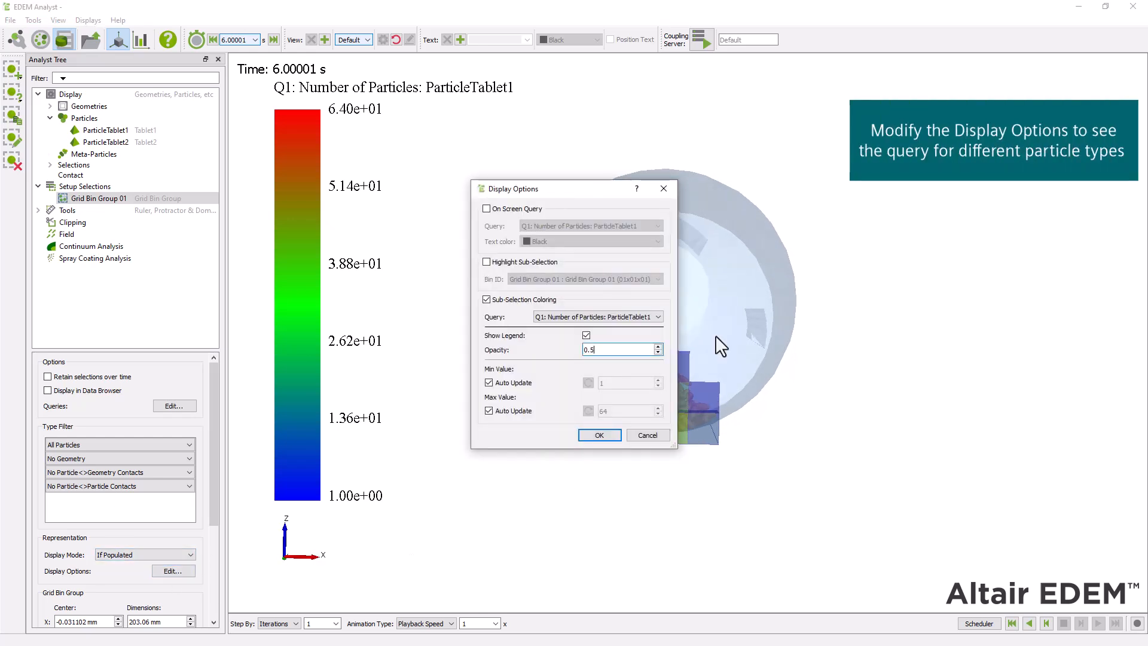
click(657, 317)
click(633, 335)
click(592, 437)
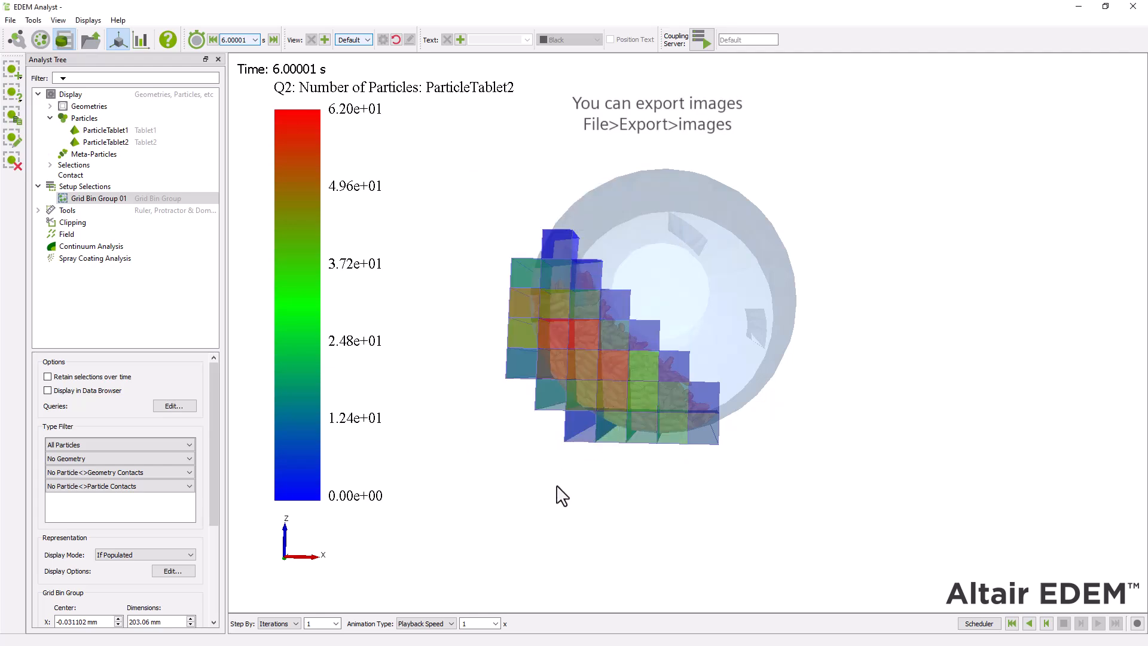
Step: Open the image export for the colored grid bin view
click(10, 19)
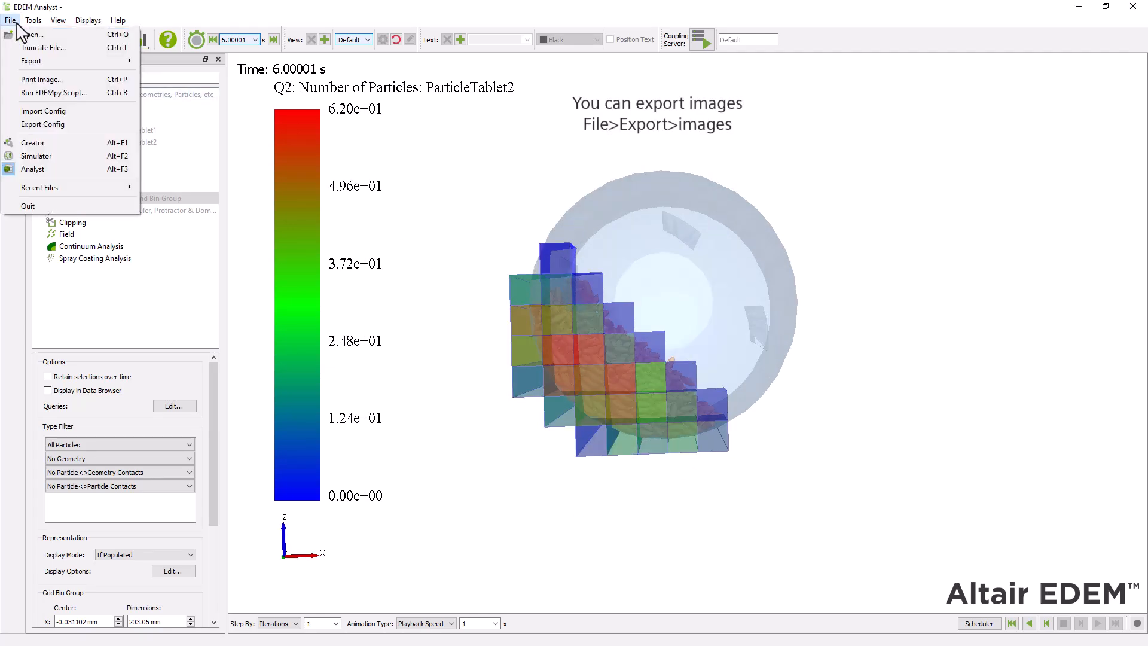
mouse_move(44, 56)
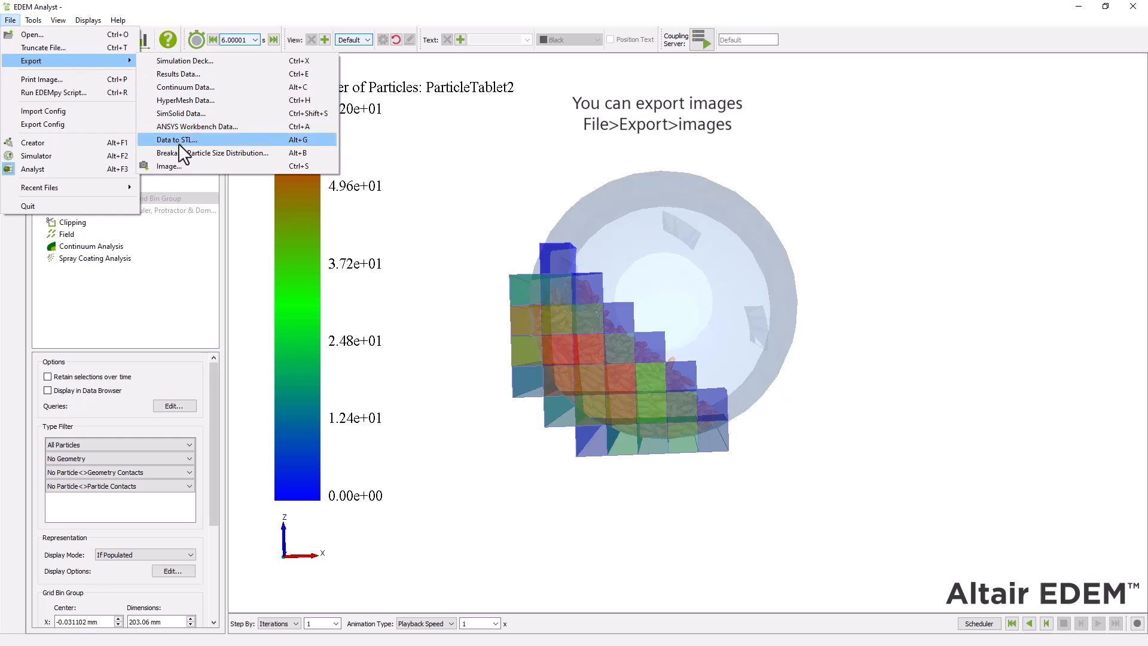
click(247, 167)
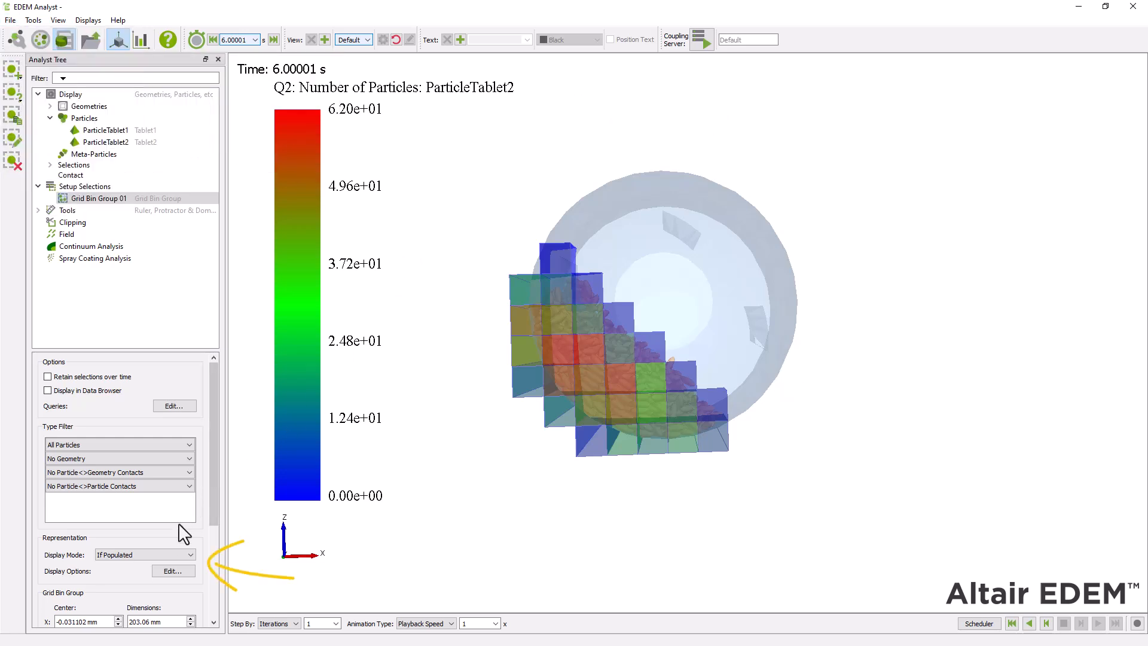
Step: Set the display mode of Grid Bin Group 01 to Never
click(183, 554)
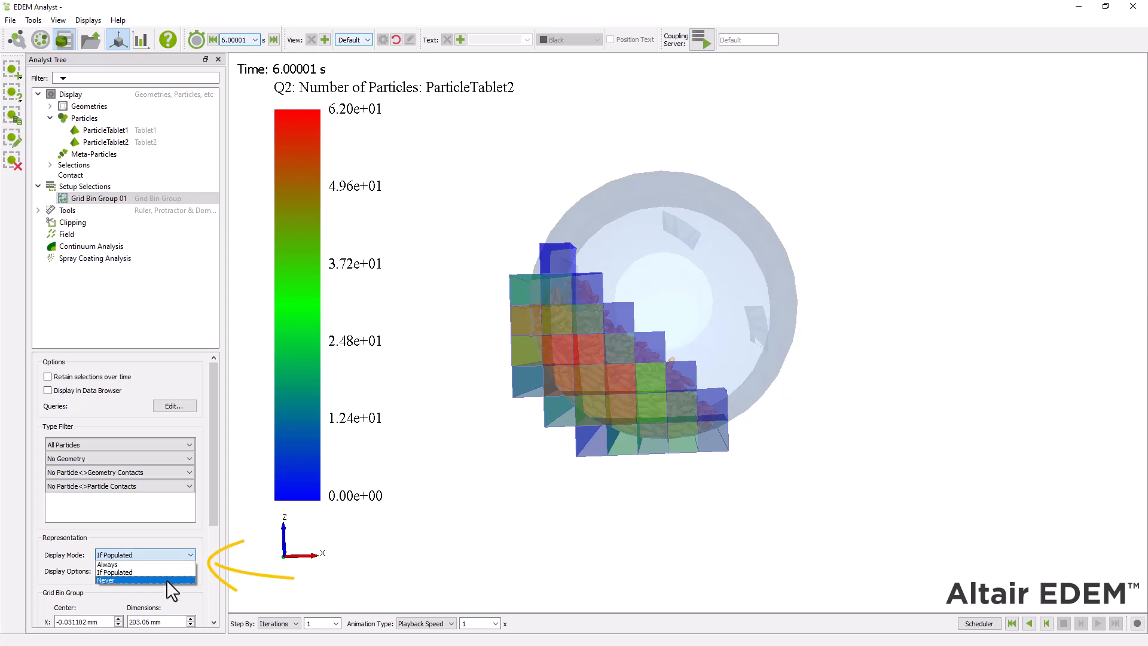
click(166, 579)
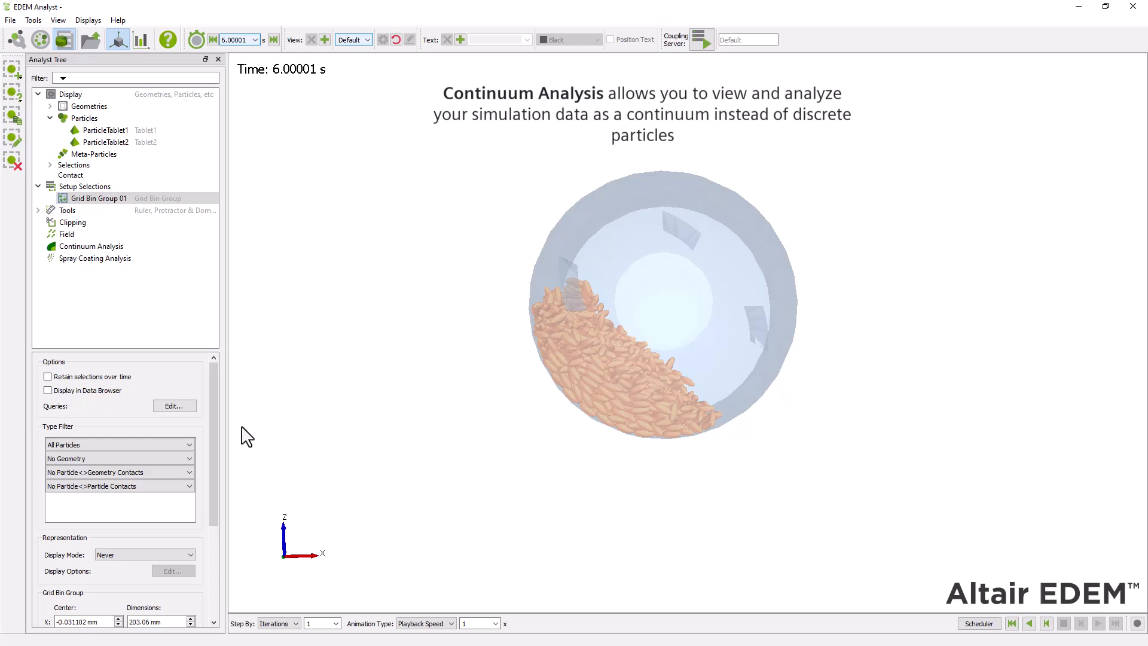
Step: Add a continuum item to Continuum Analysis and create a plane in it
click(134, 246)
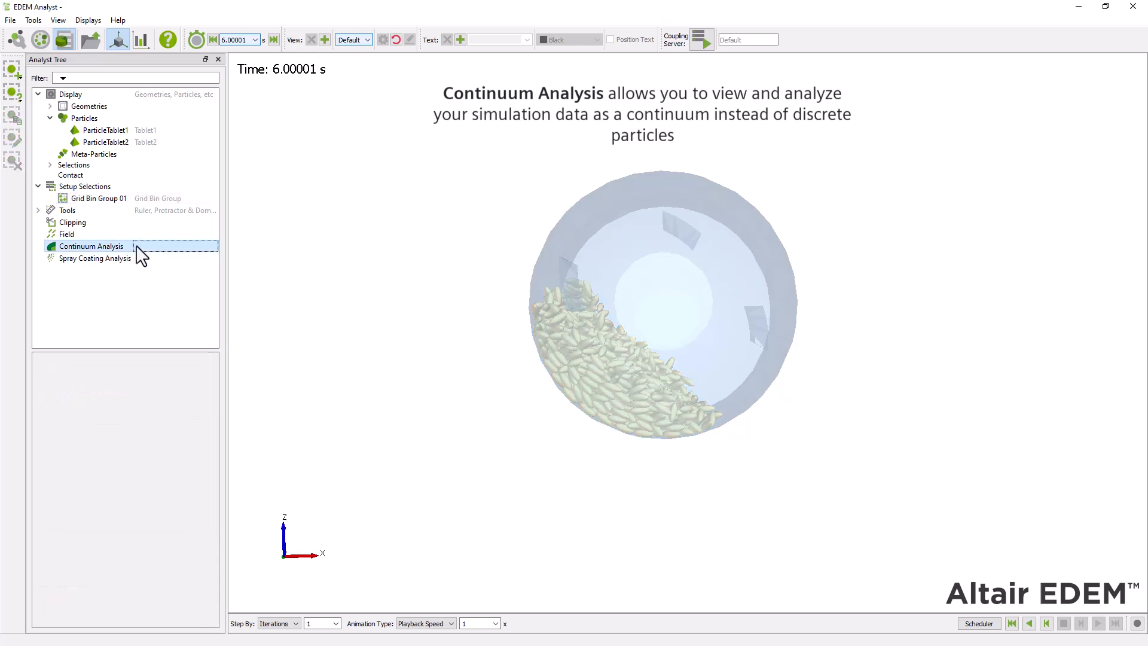
right_click(138, 246)
click(156, 252)
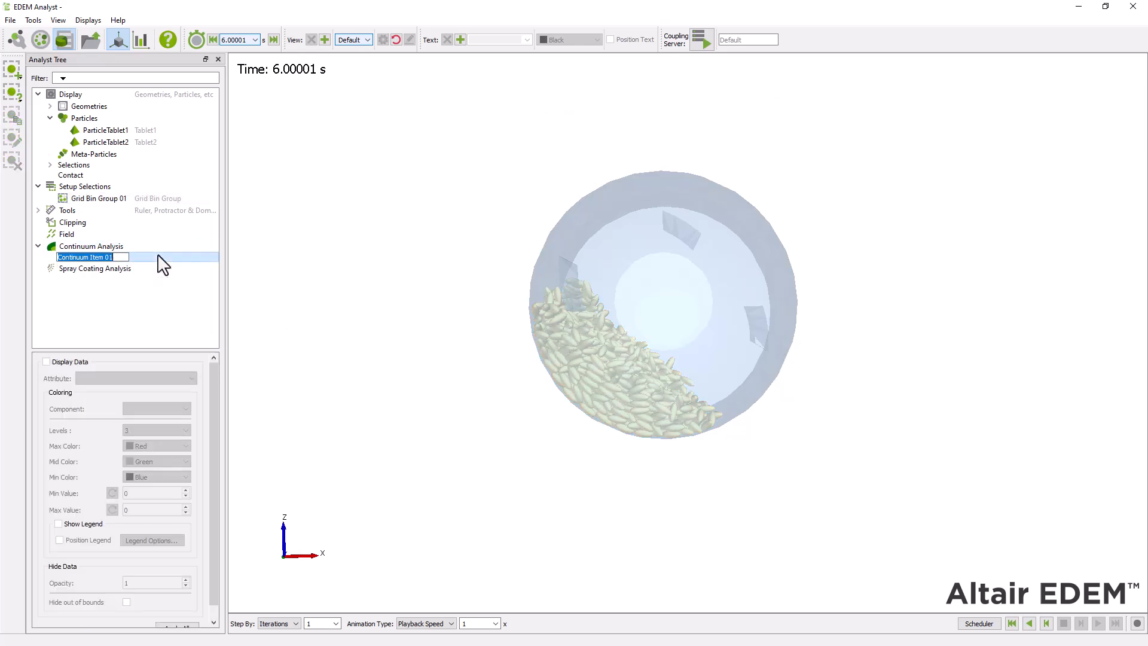
right_click(161, 263)
click(214, 263)
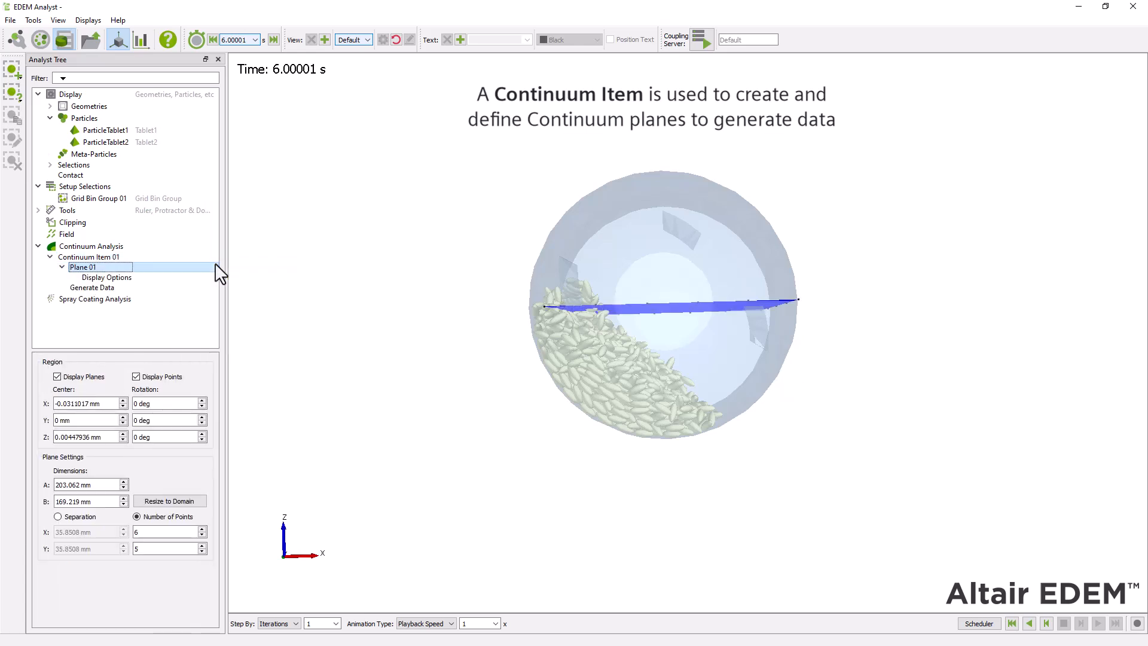
Step: Rotate the continuum plane 90 deg about X and set its center to 0 mm in X and Z
double_click(140, 399)
text(90)
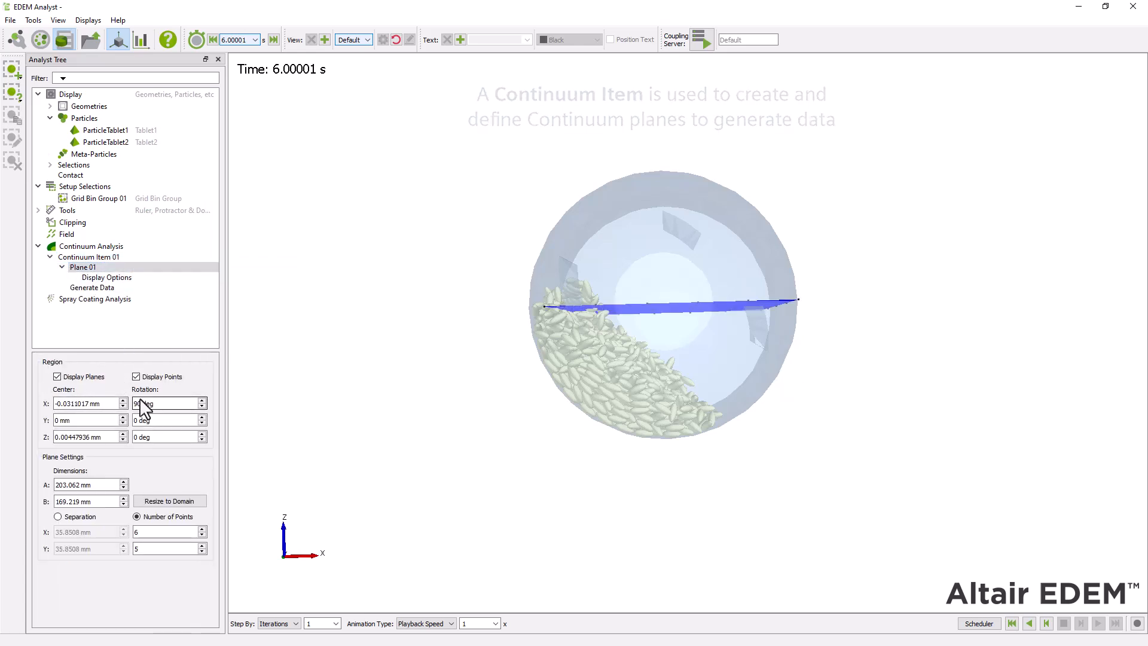
drag(96, 398, 26, 395)
text(0)
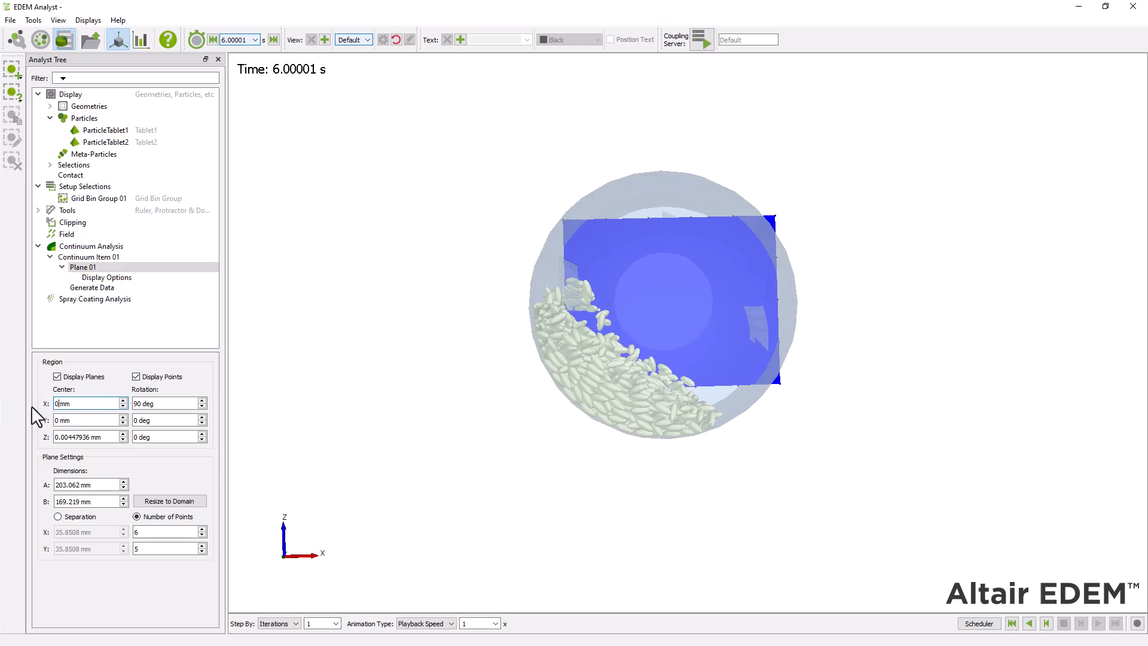
drag(97, 441, 54, 438)
text(0)
Step: Size the continuum plane to 240 mm in A and B, with 20 points in both X and Y
double_click(80, 485)
text(240)
drag(97, 500, 21, 505)
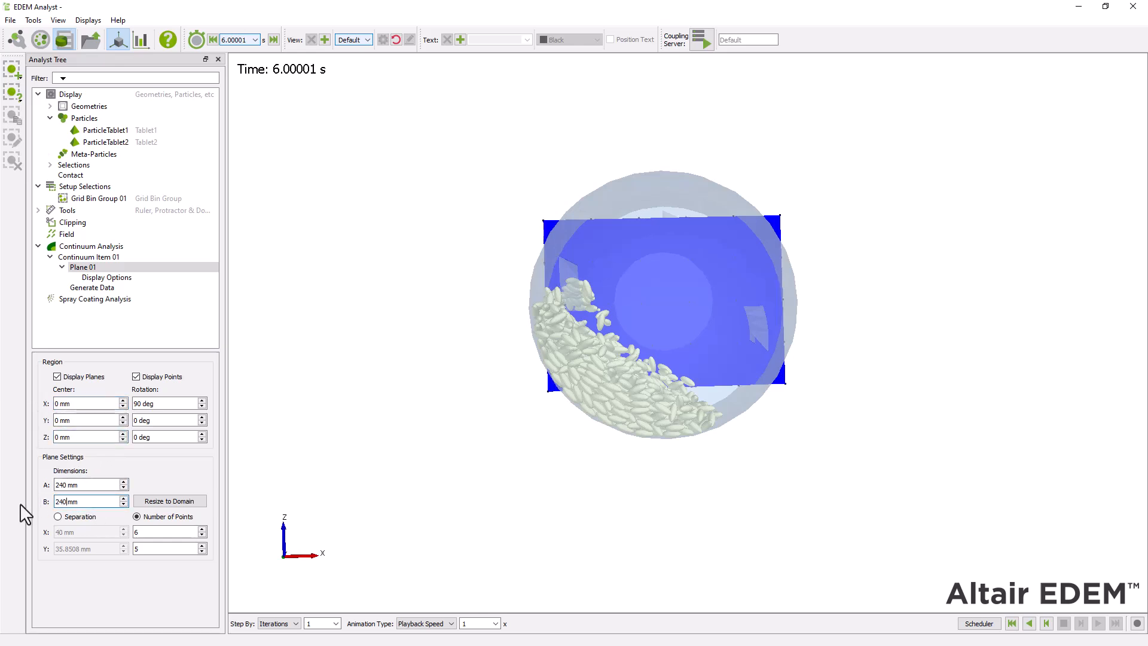
text(240)
key(Return)
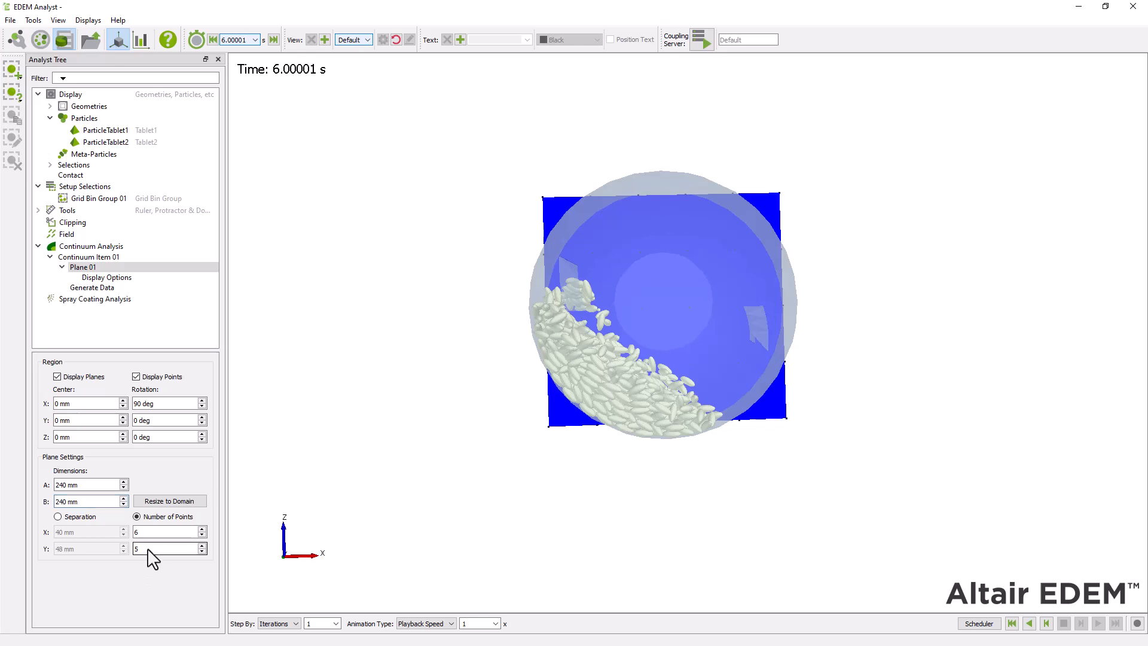
click(172, 546)
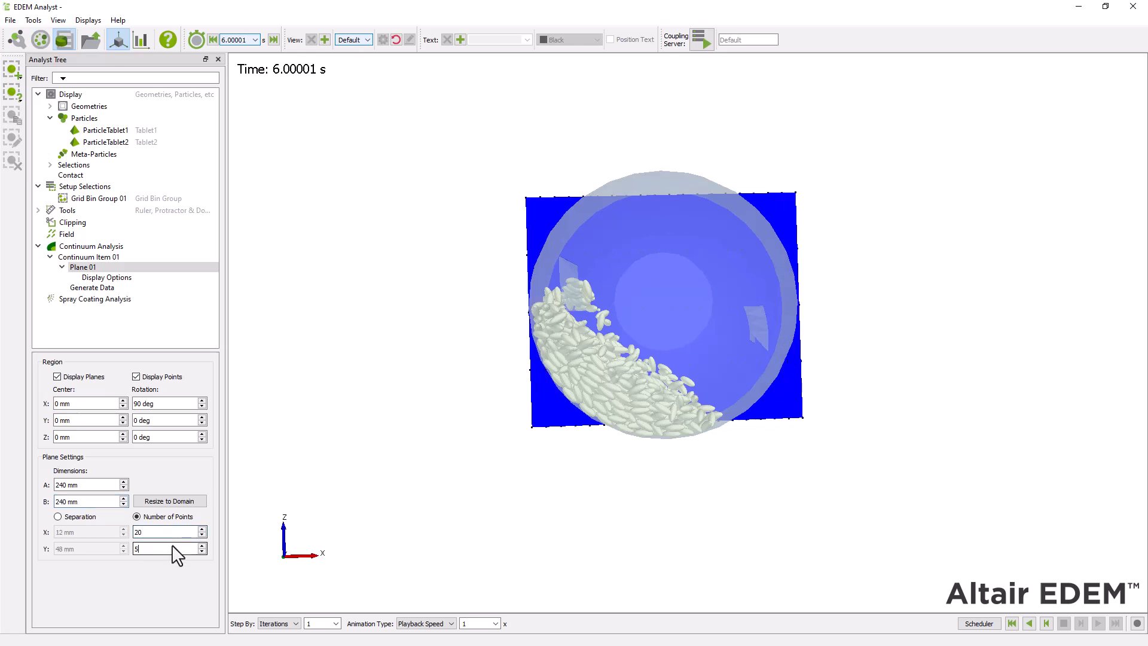
text(20)
key(Return)
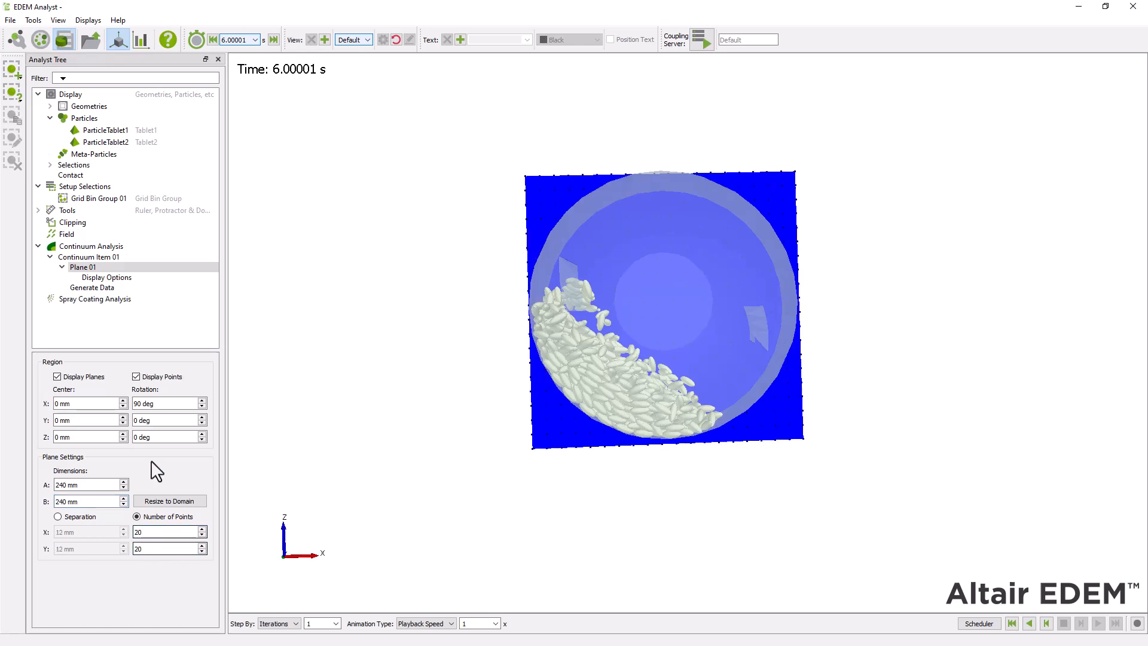
Step: Set up the continuum data as a Static Analysis at 6.00001 s with the attributes Concentration and Solid Fraction
click(131, 287)
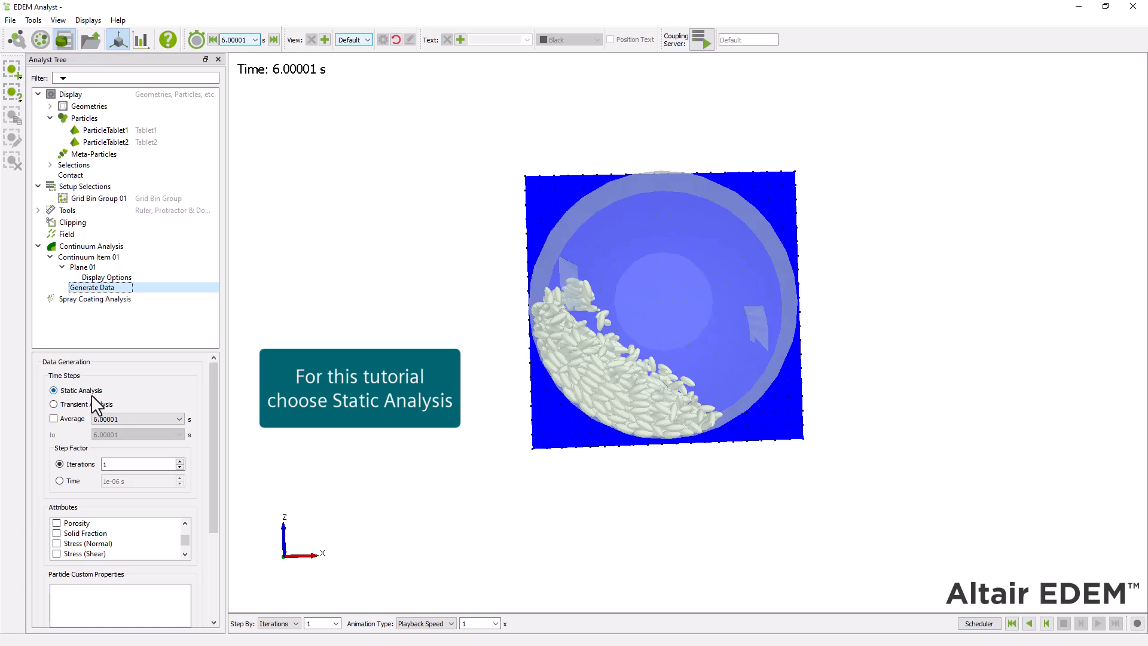
click(138, 420)
click(147, 417)
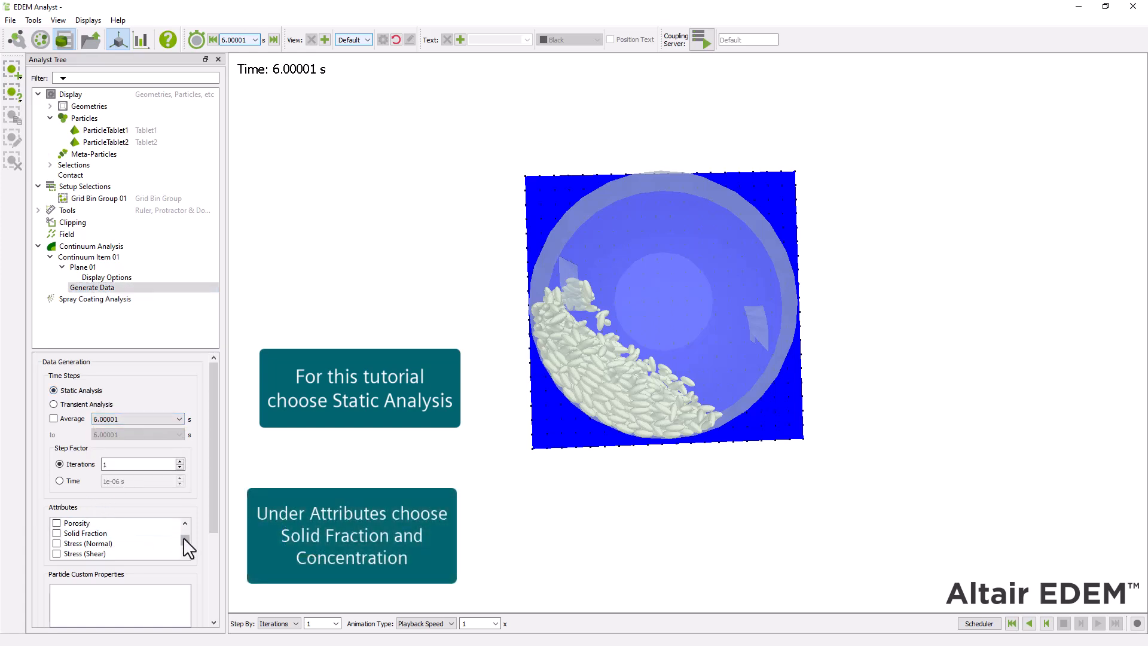
drag(184, 543, 179, 553)
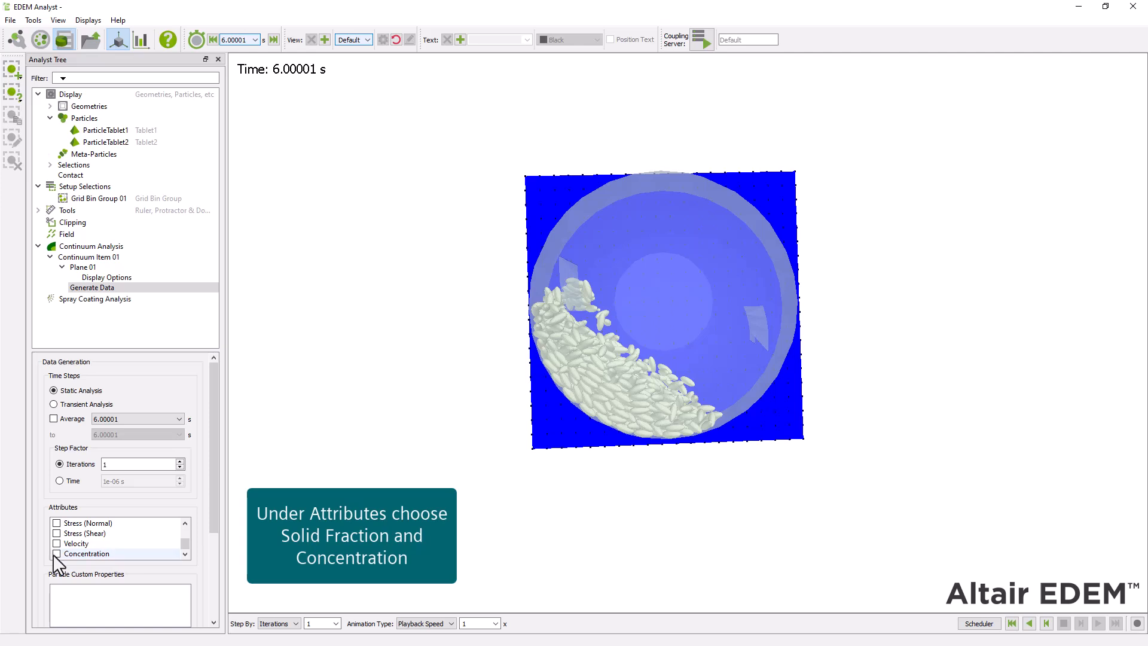
scroll(133, 541, down, 3)
click(185, 388)
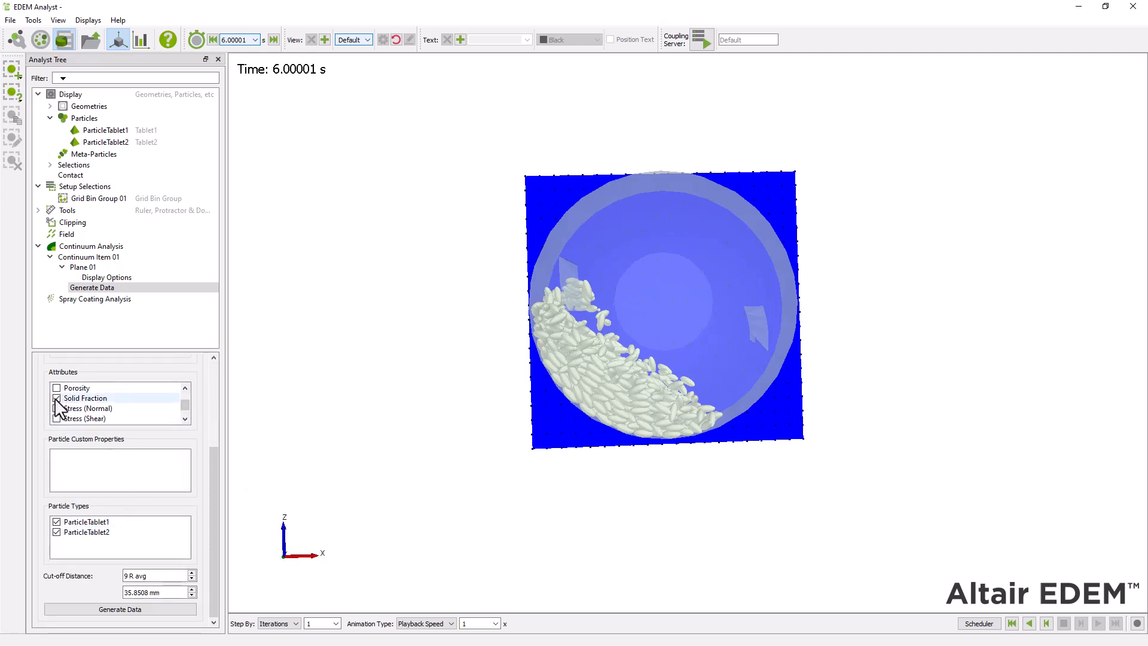
Step: Set the cut-off distance to 6 R avg and generate the continuum data
double_click(127, 575)
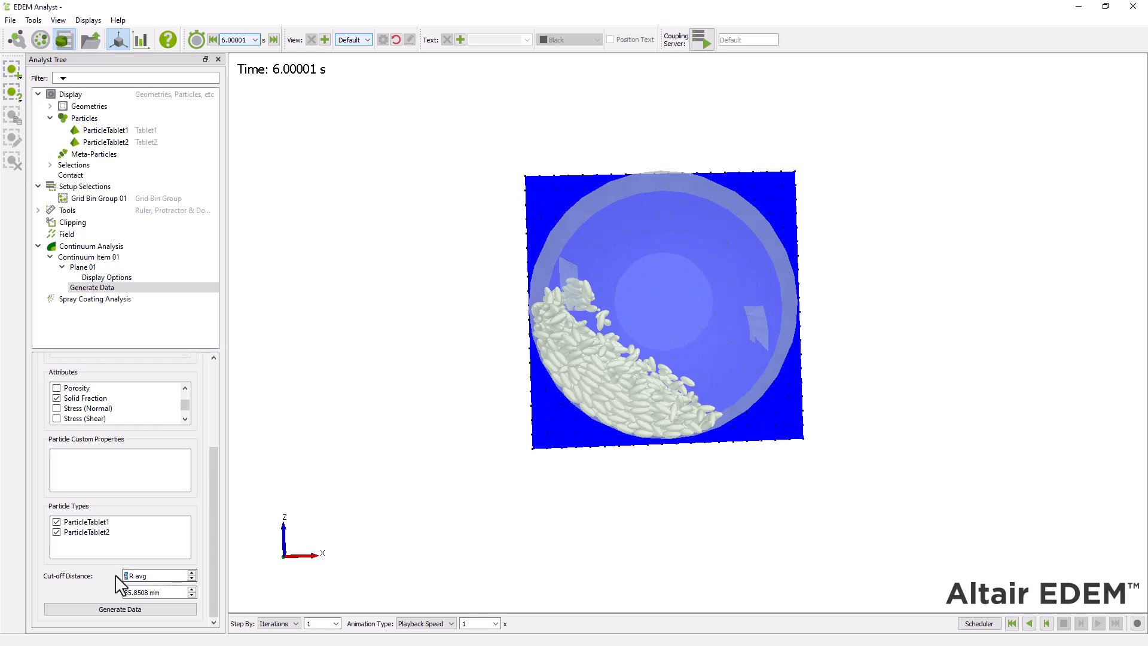
text(6)
click(165, 610)
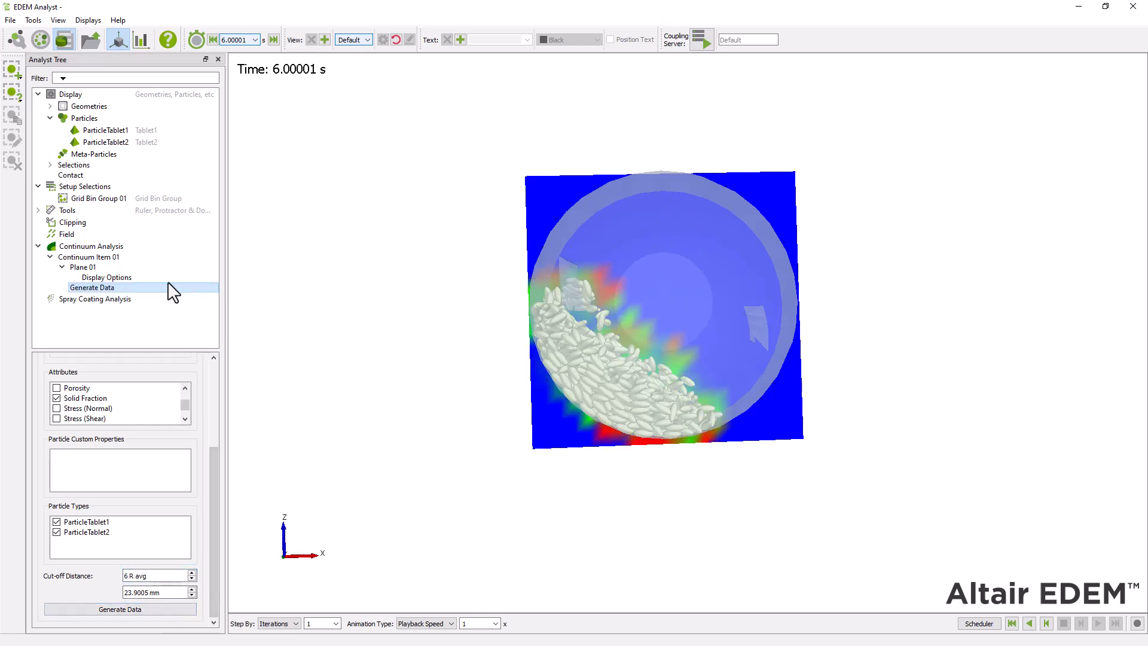
Step: Display the Solid Fraction attribute on the continuum plane
click(145, 277)
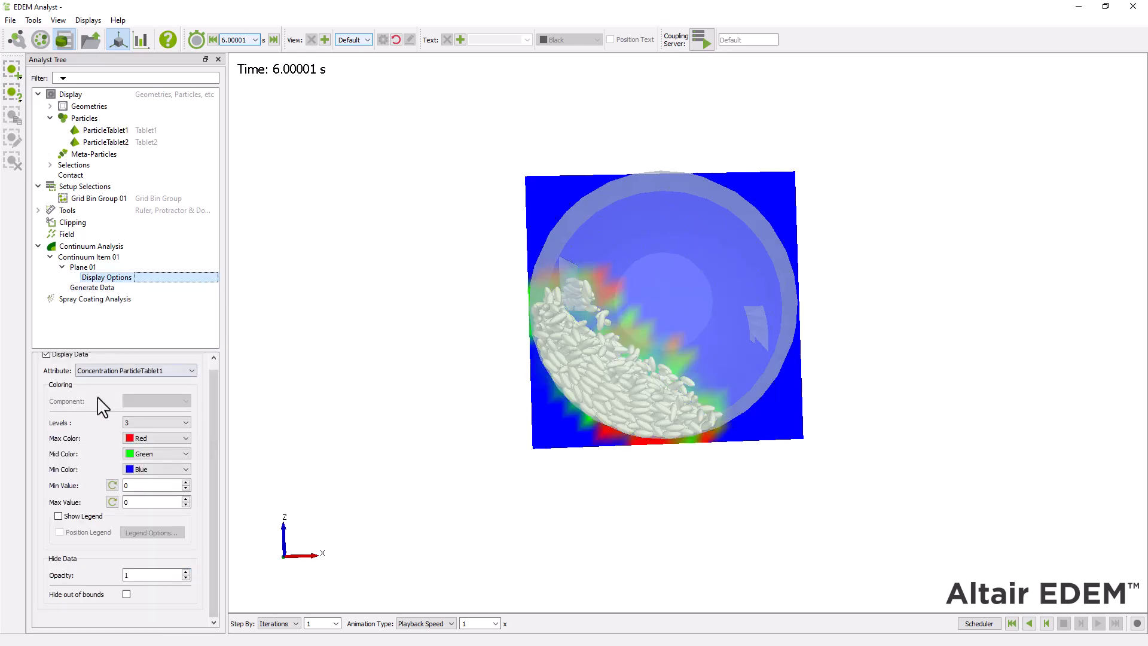
scroll(99, 409, up, 1)
click(124, 378)
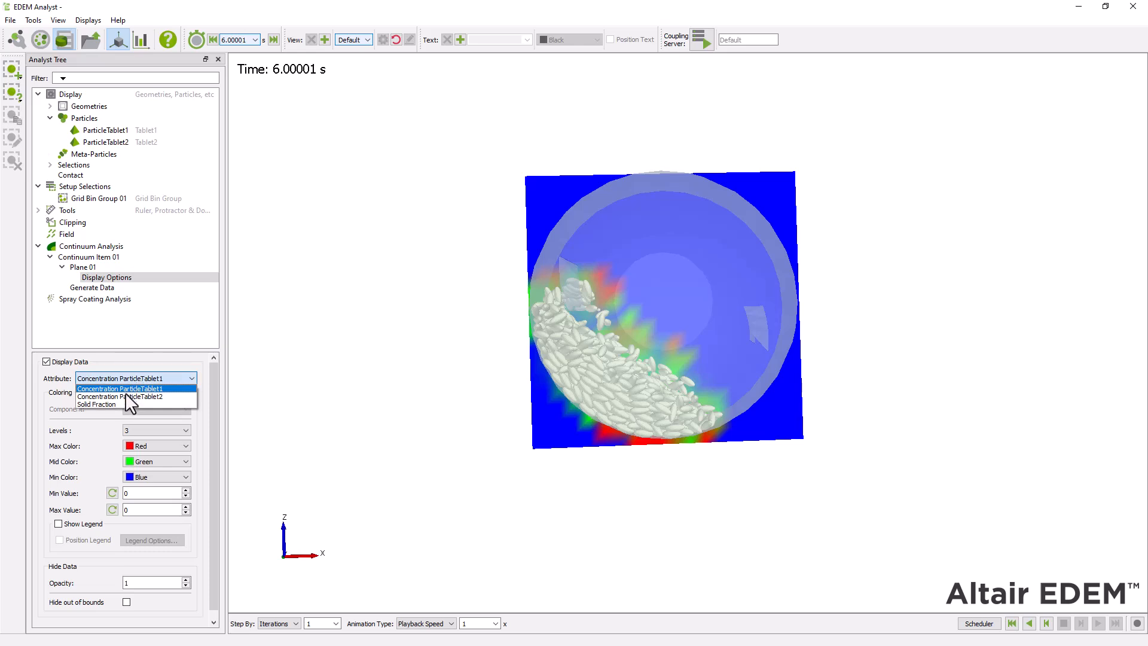
click(122, 400)
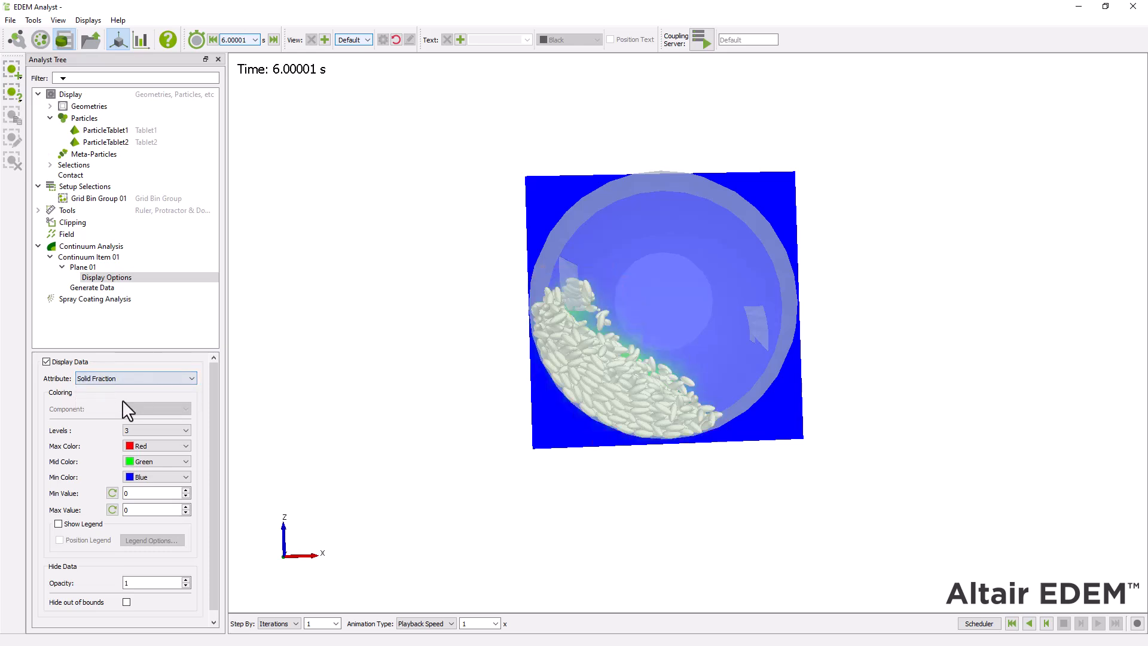
Step: Set the plane's minimum color to White, show the legend and refresh the maximum value from the data
click(159, 475)
click(155, 495)
click(72, 524)
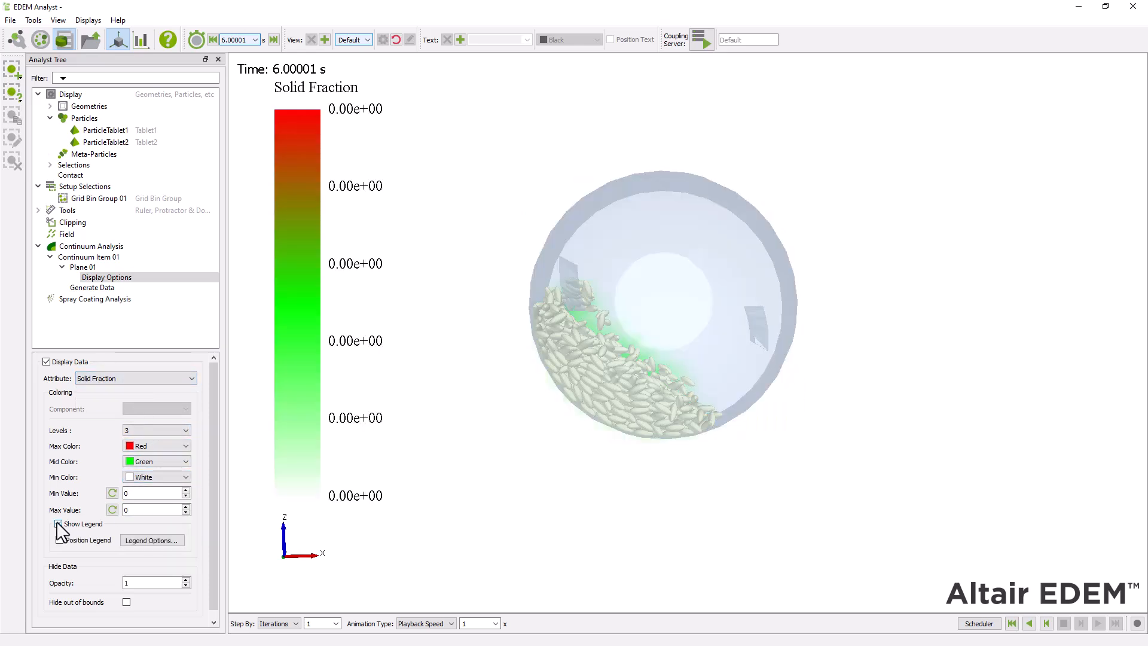
click(113, 509)
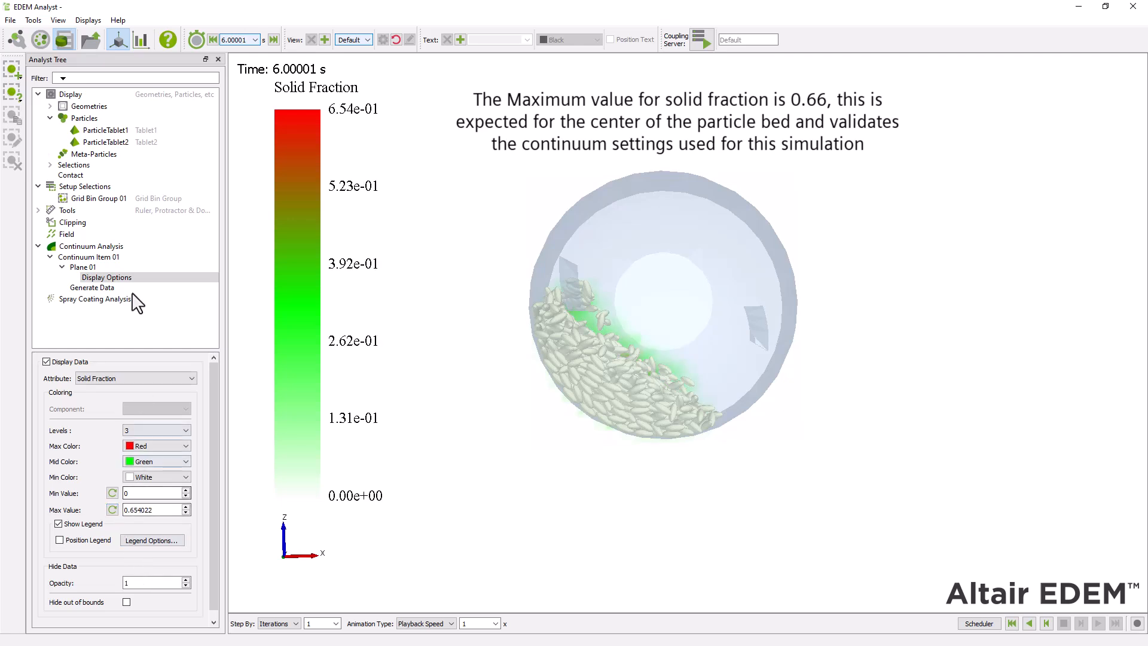
Step: Turn off the display of ParticleTablet1 and ParticleTablet2
click(141, 131)
click(47, 362)
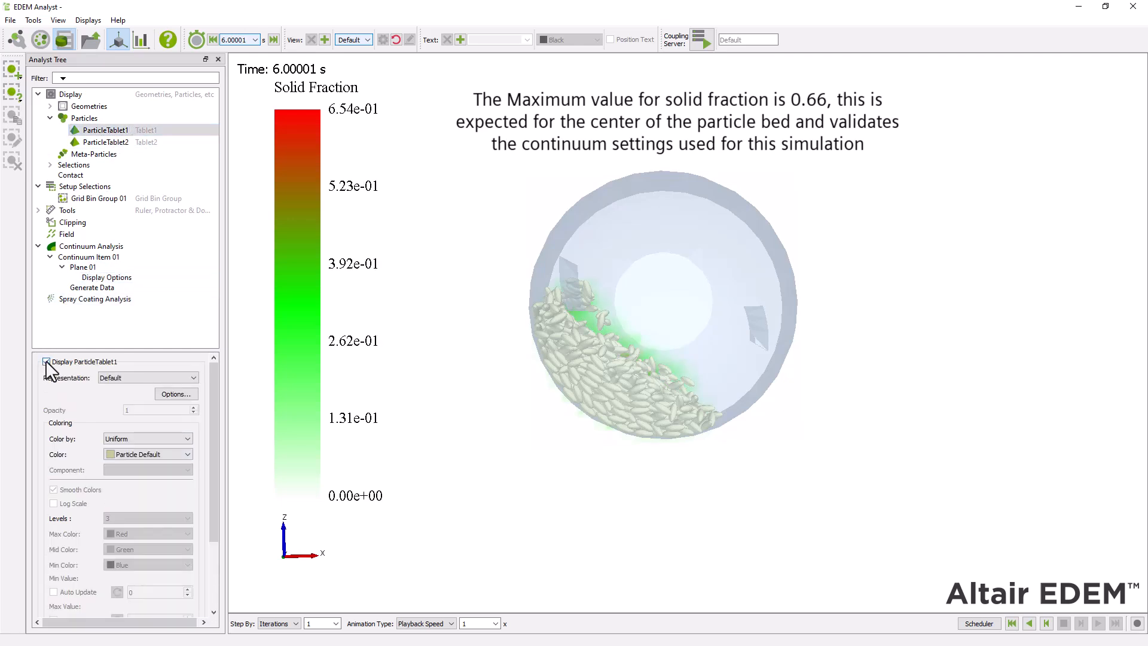
click(106, 142)
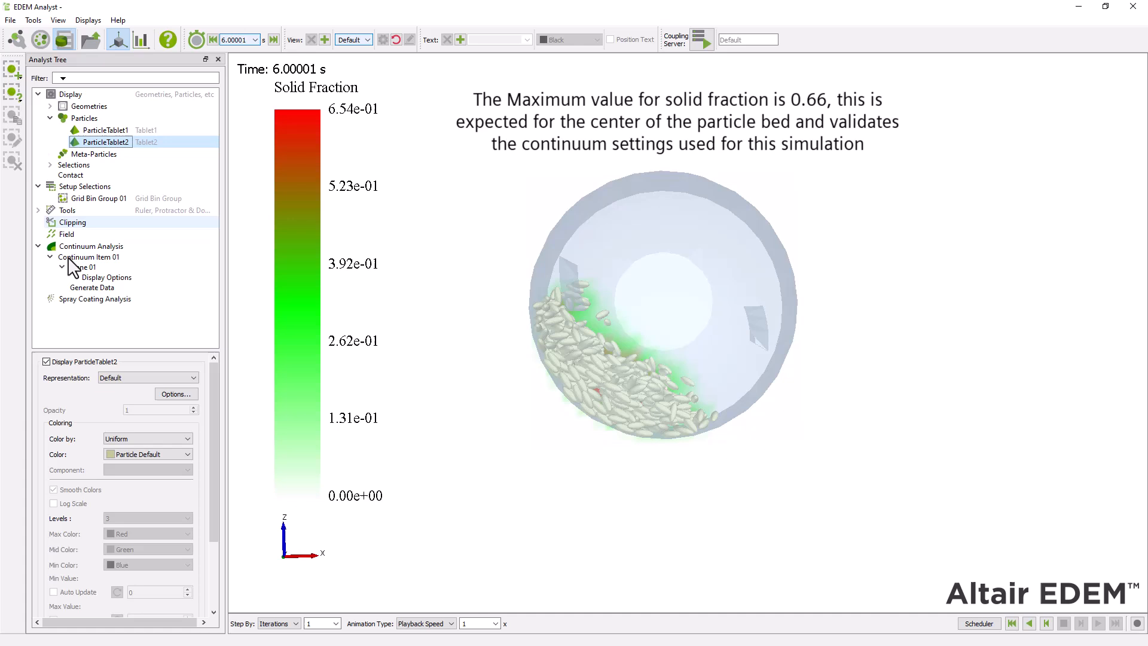
click(46, 361)
Step: Change the continuum plane's displayed attribute to Concentration ParticleTablet1
click(137, 278)
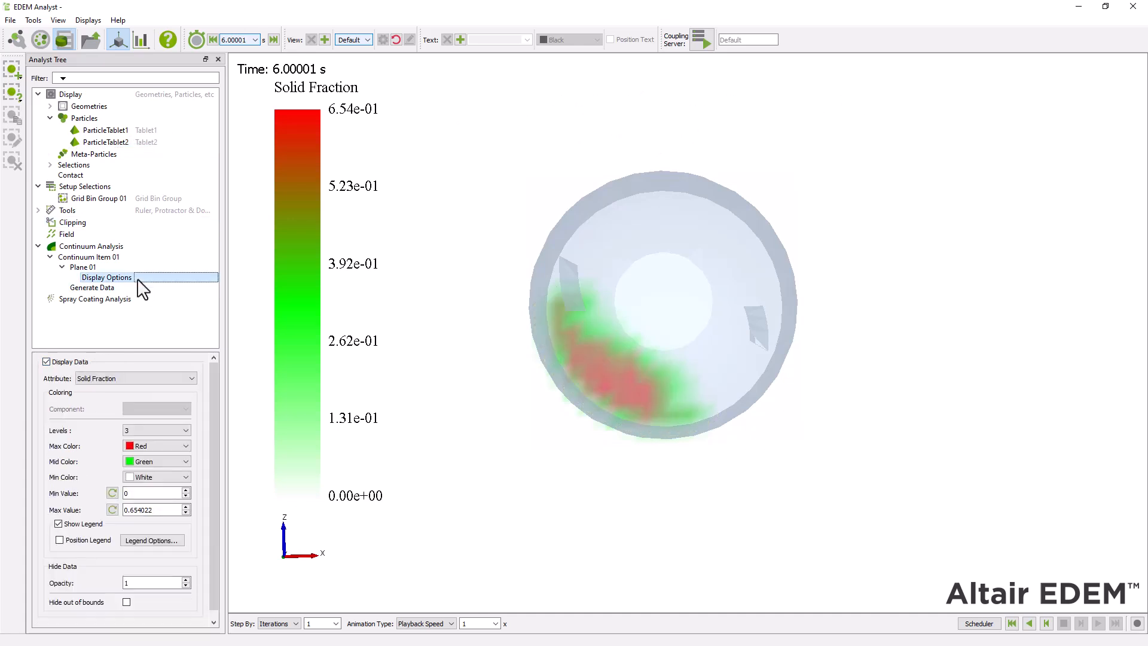
click(189, 376)
click(175, 388)
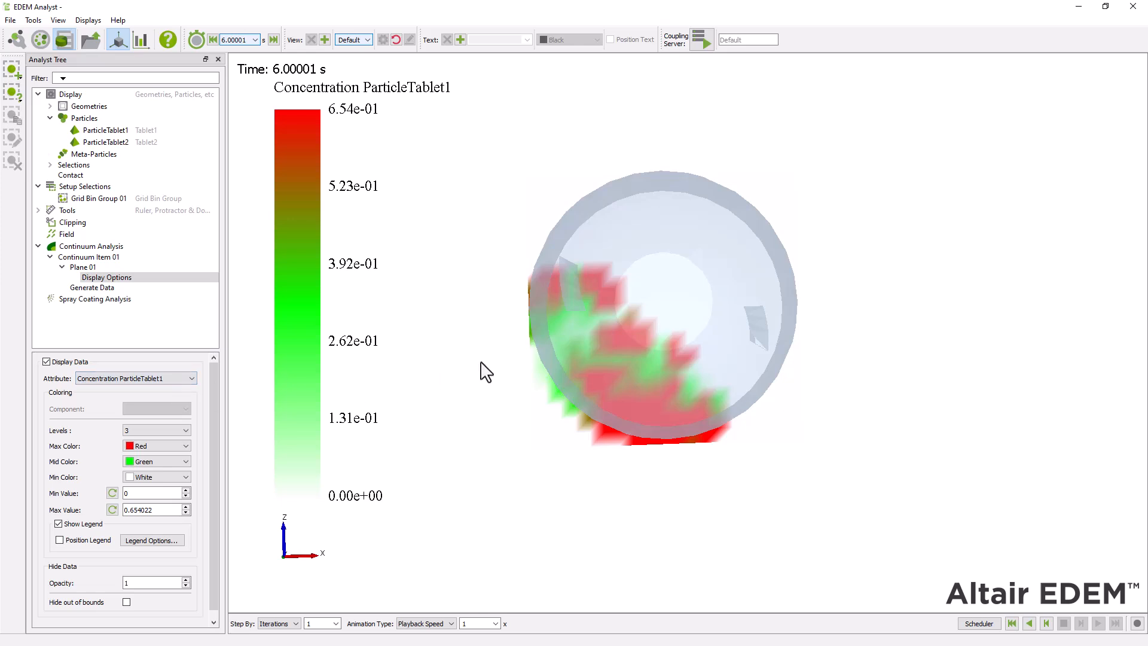
Step: Change the continuum plane's displayed attribute to Concentration ParticleTablet2
mouse_move(479, 371)
mouse_down()
mouse_move(553, 347)
mouse_move(556, 289)
mouse_move(530, 310)
mouse_move(494, 379)
mouse_up()
drag(770, 332, 758, 332)
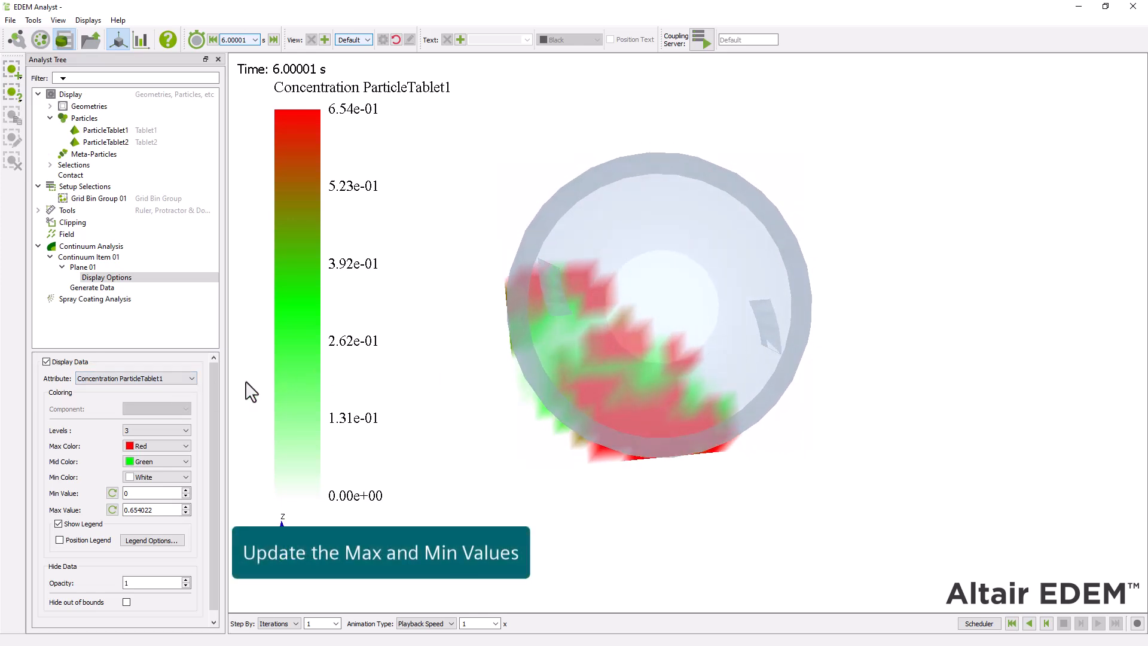
click(187, 382)
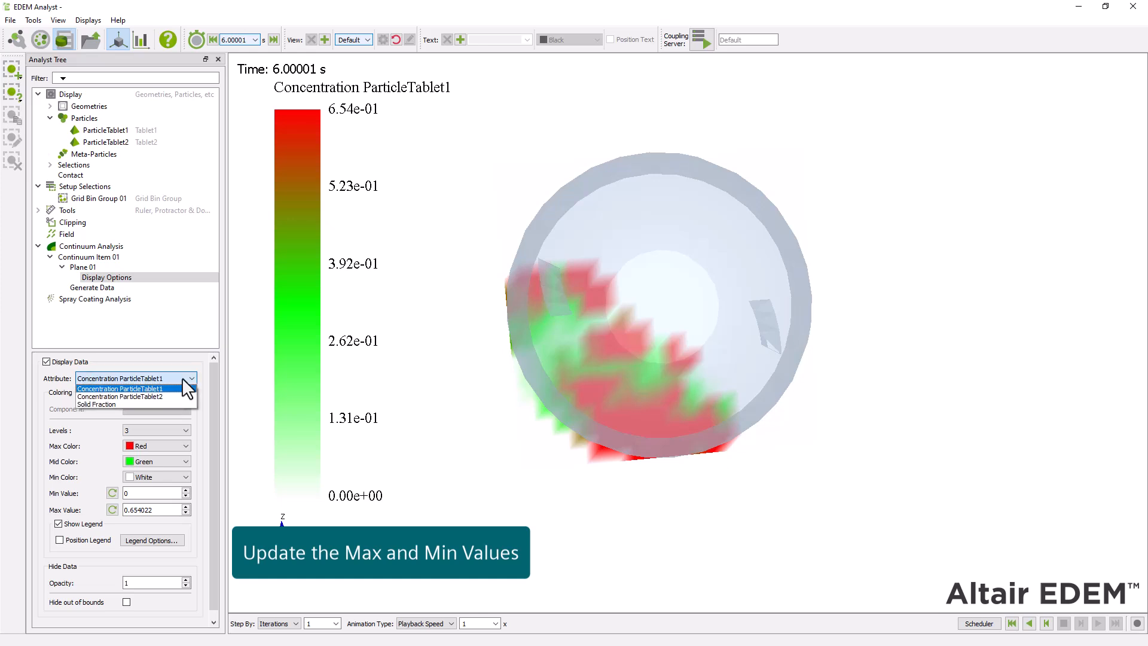
click(180, 395)
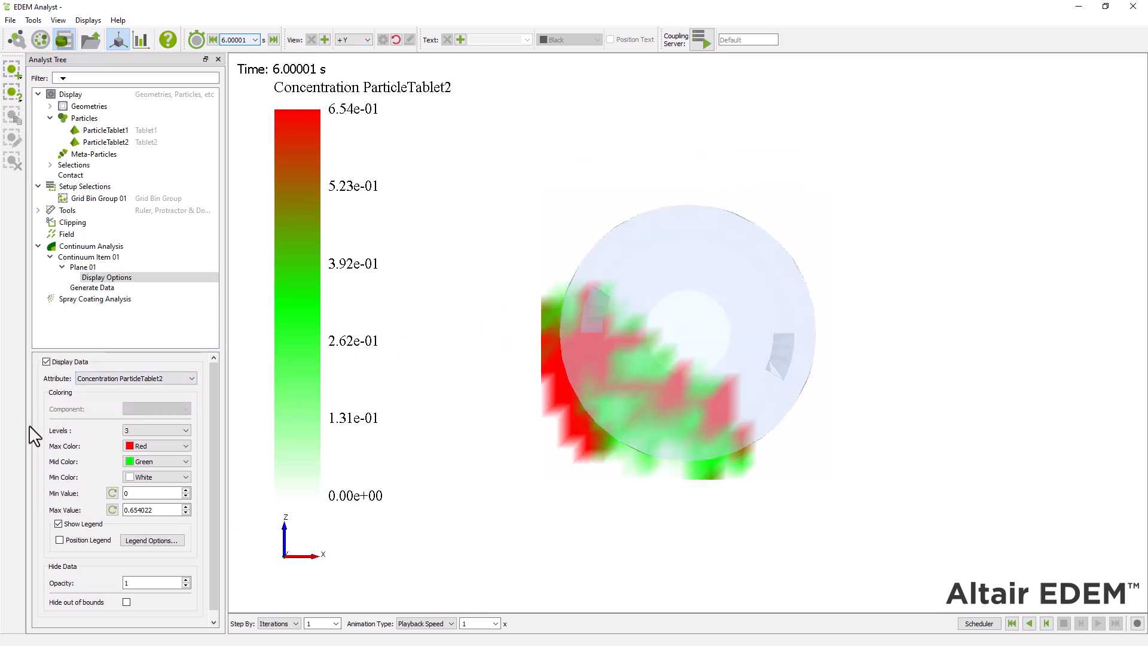
Step: Check the legend options of the continuum plane and turn off its data display
click(143, 541)
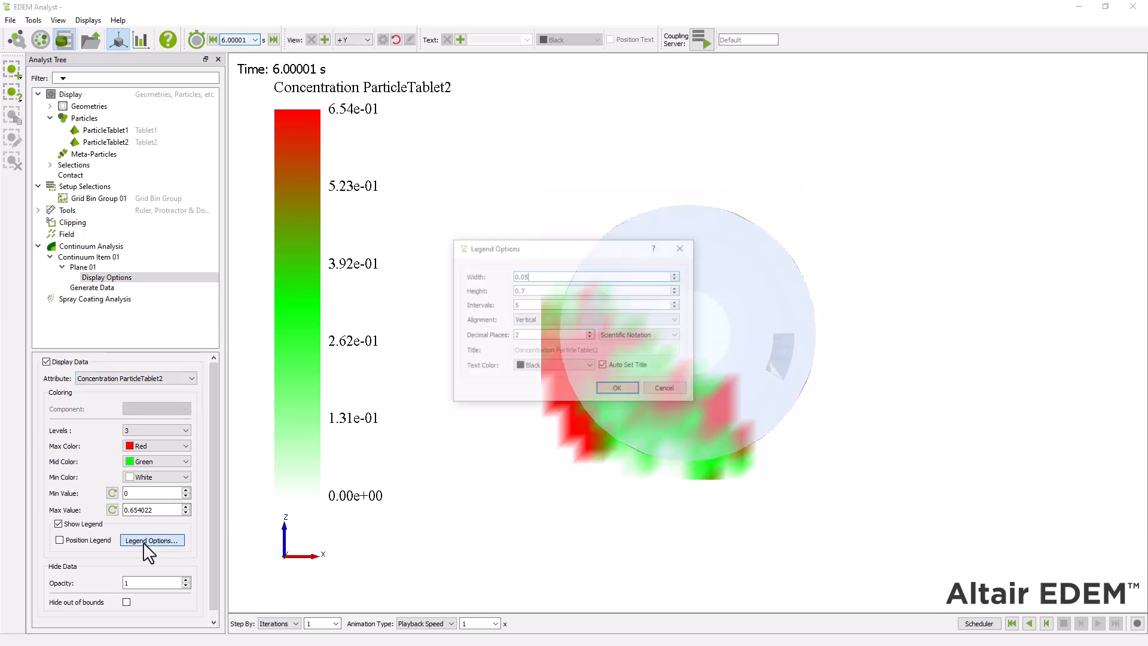
click(613, 390)
click(46, 361)
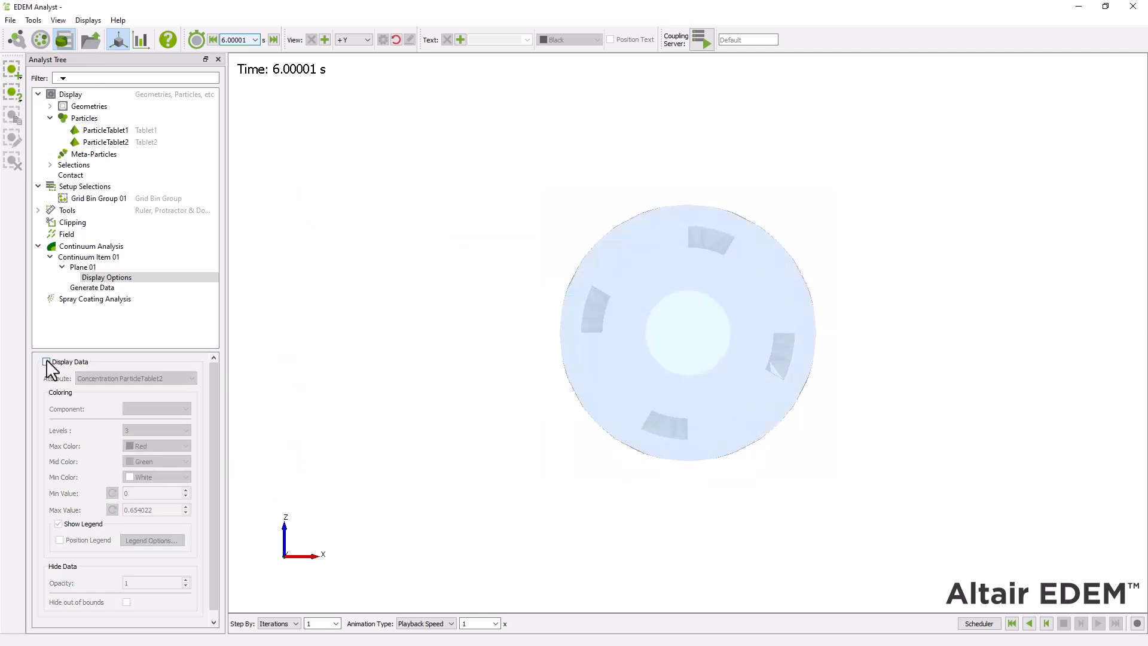
Step: Show the Data Browser, read through the simulation's particle, contact, factory and geometry information, and hide it again
right_click(872, 40)
click(892, 61)
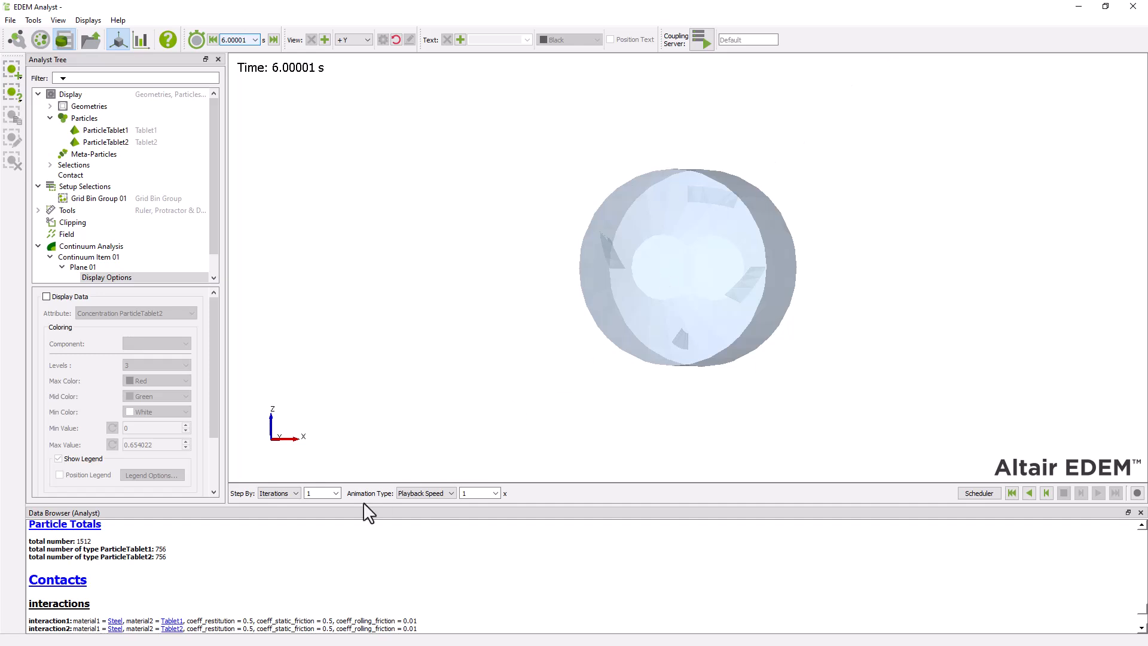
scroll(180, 577, down, 15)
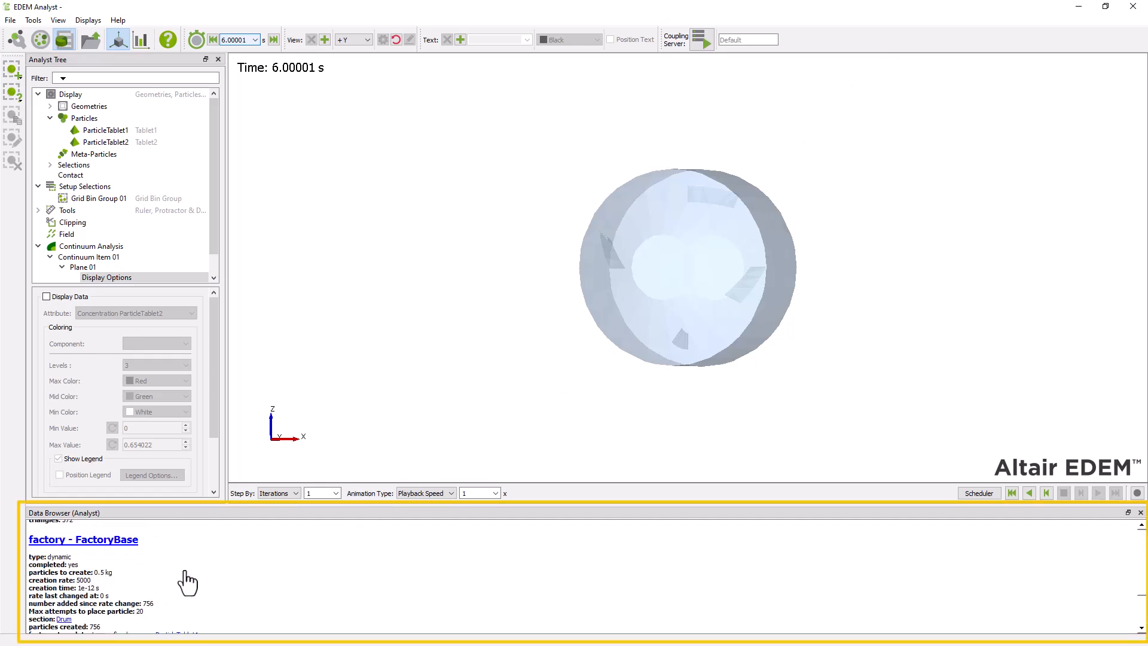
scroll(187, 581, down, 10)
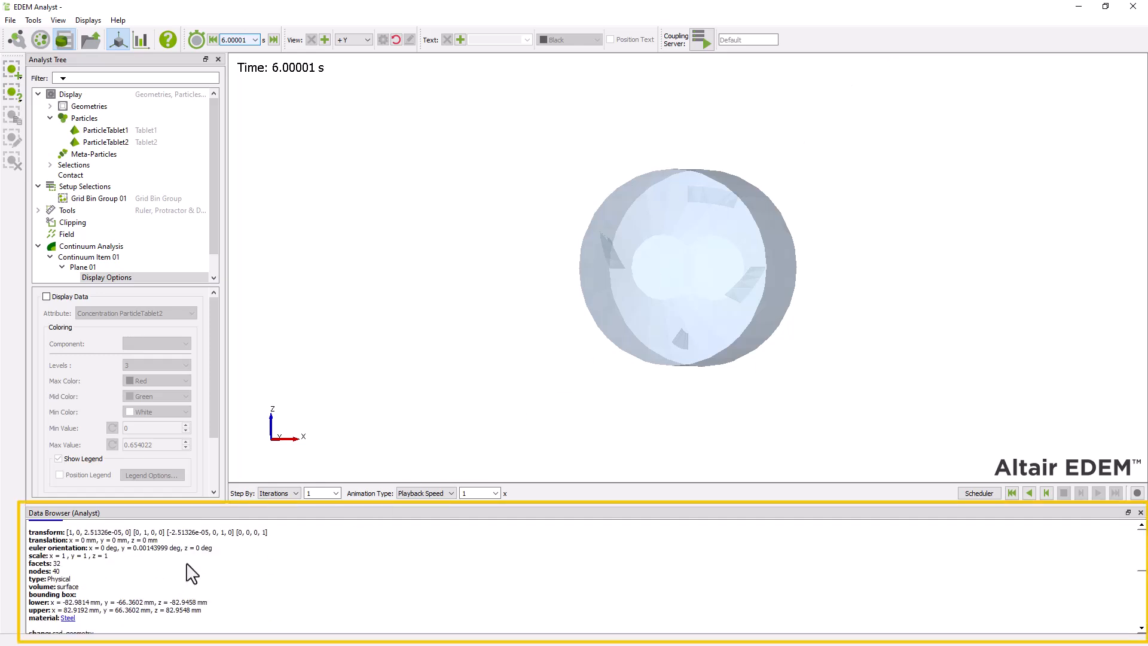
scroll(192, 574, down, 5)
scroll(189, 574, up, 20)
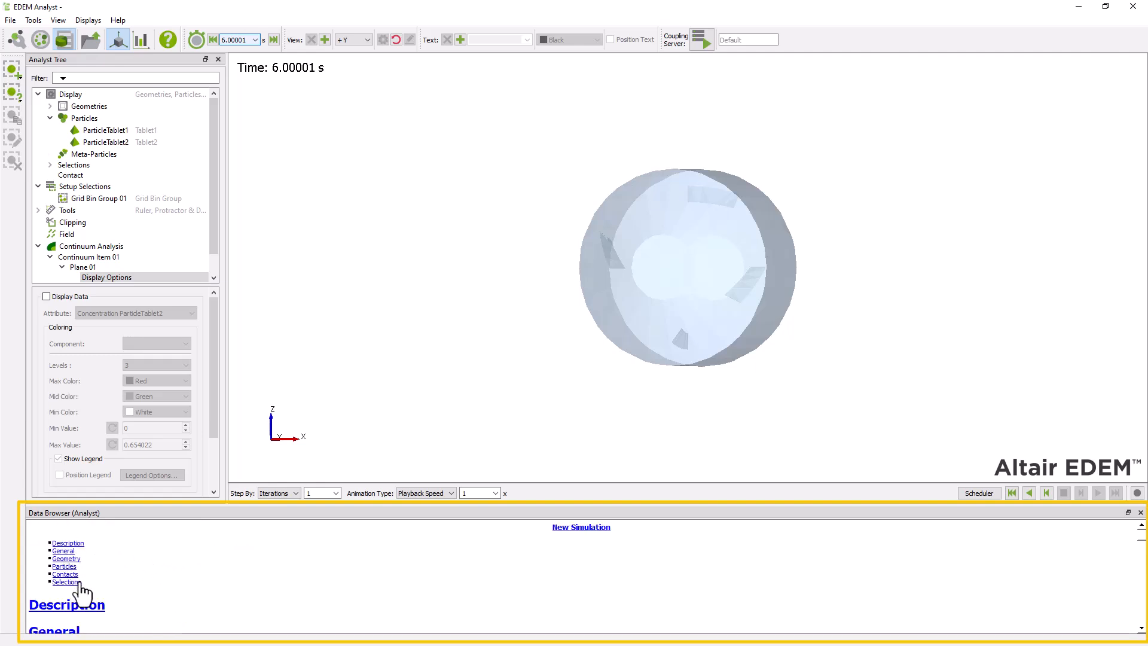
right_click(846, 45)
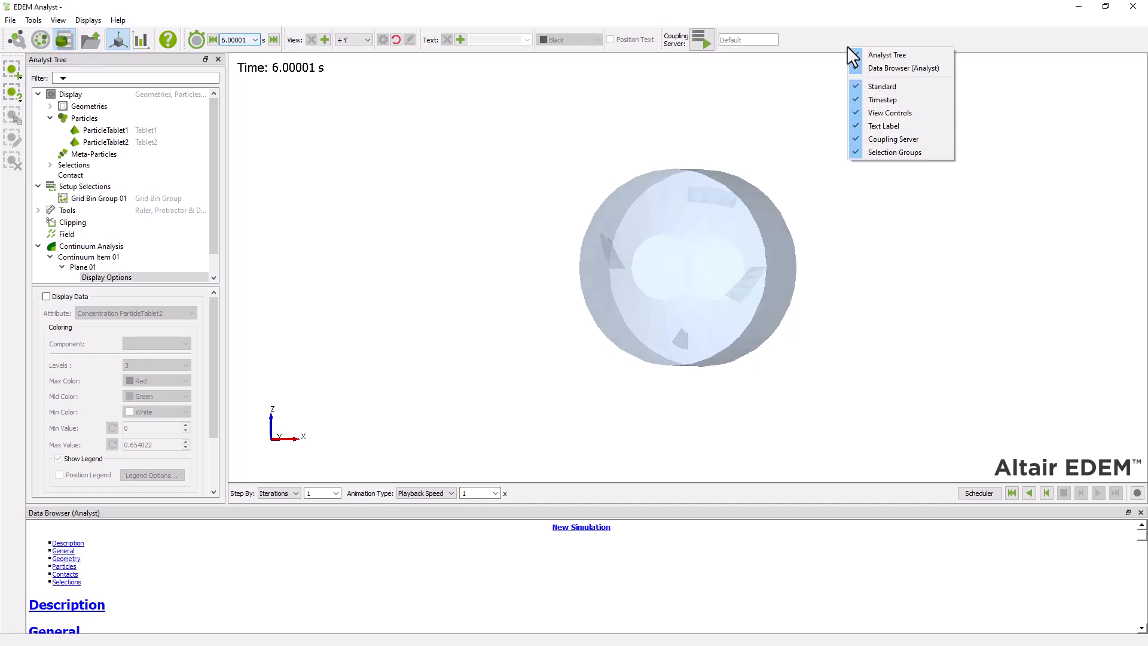
click(872, 68)
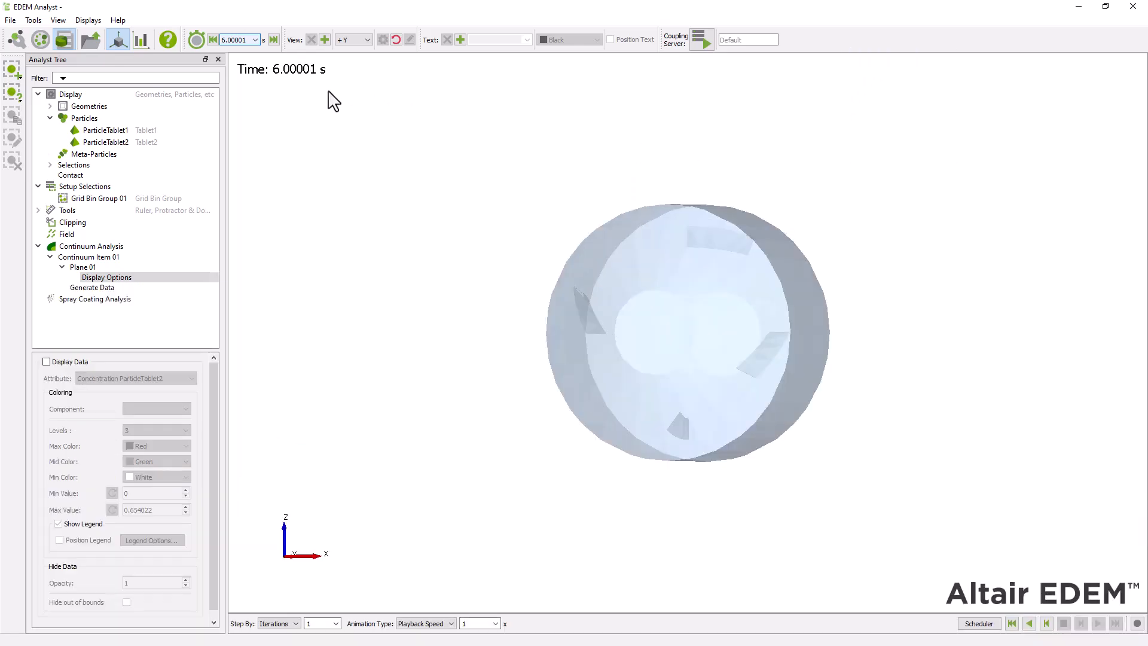
Step: Create a line graph for contacts between ParticleTablet1 and ParticleTablet2 over the full simulation time
click(138, 44)
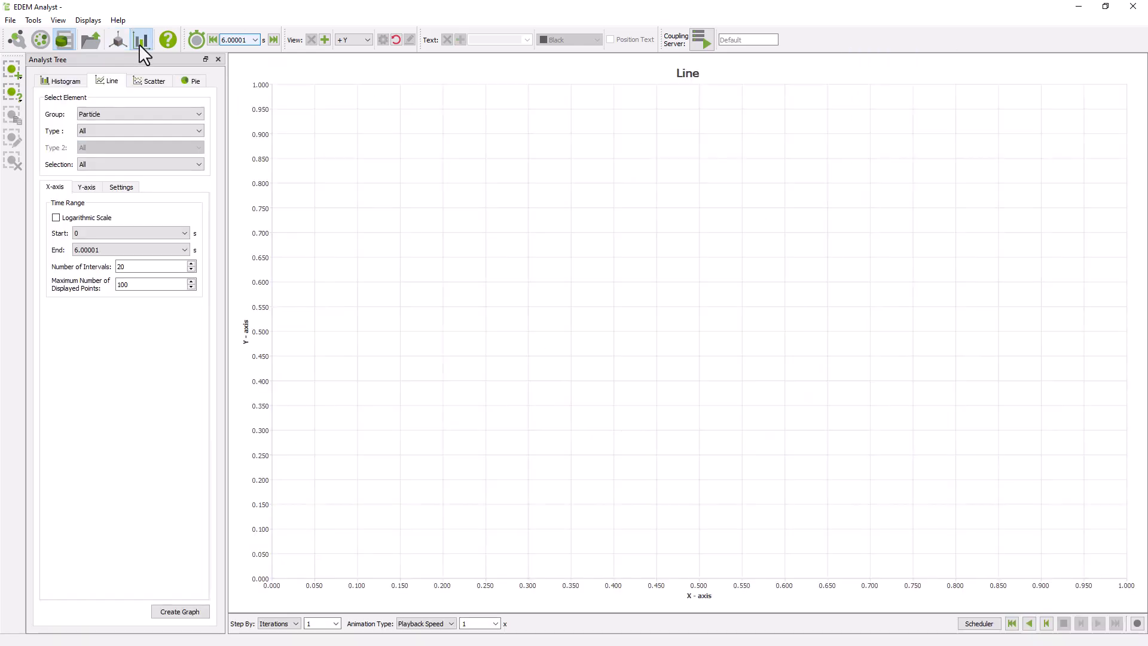
click(186, 112)
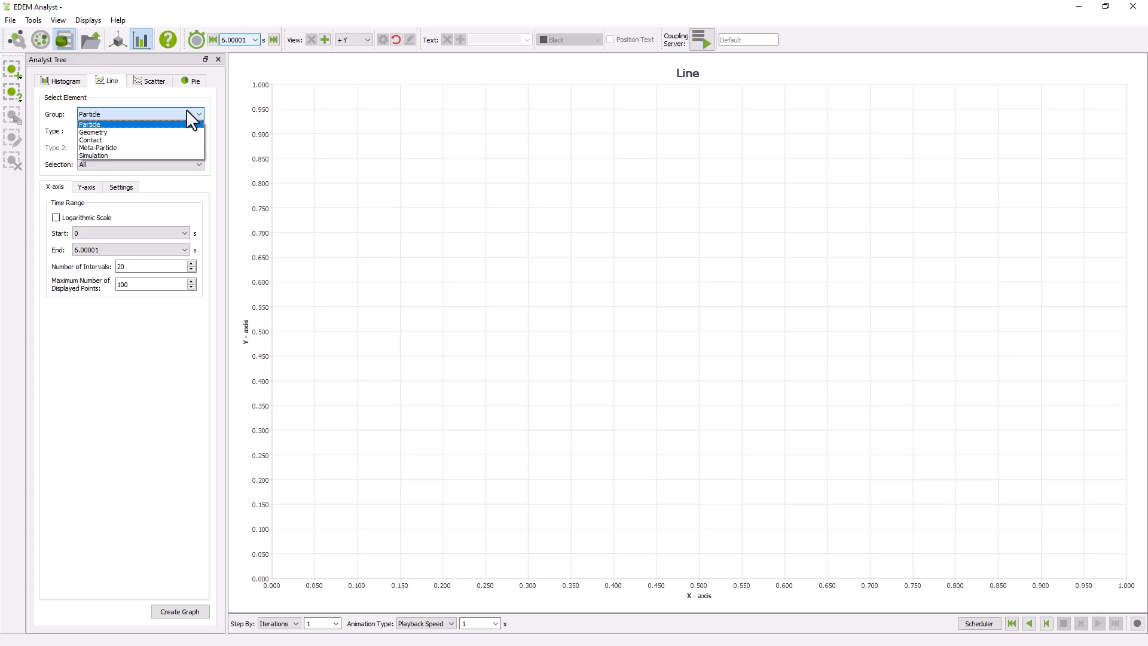
click(135, 139)
click(139, 129)
click(146, 149)
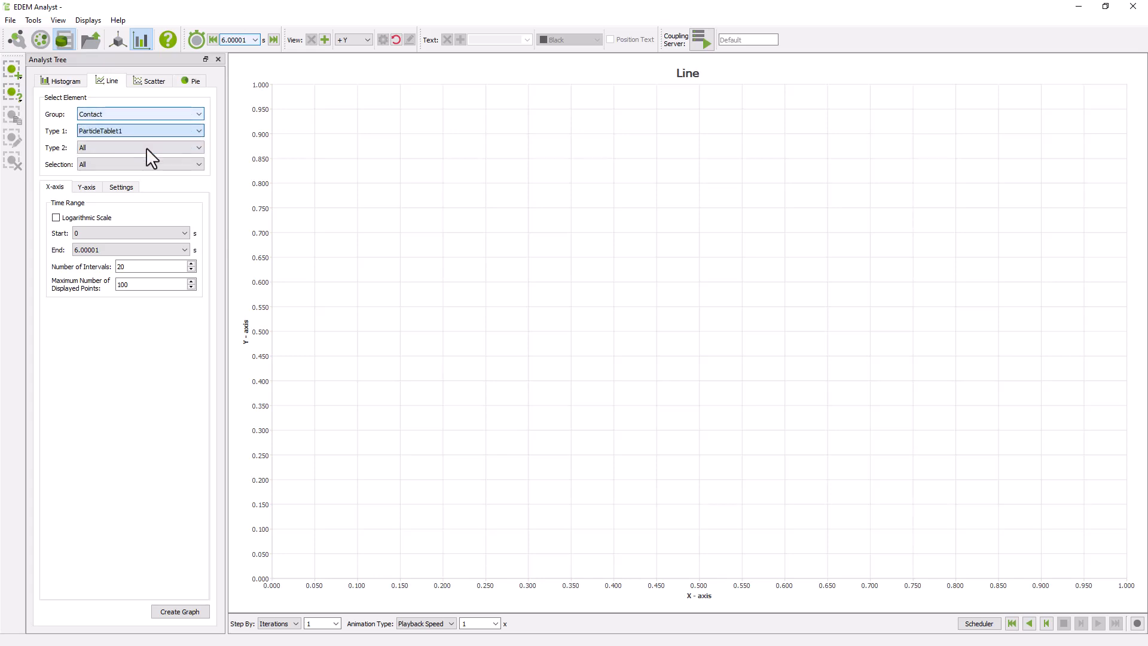
click(164, 146)
click(158, 174)
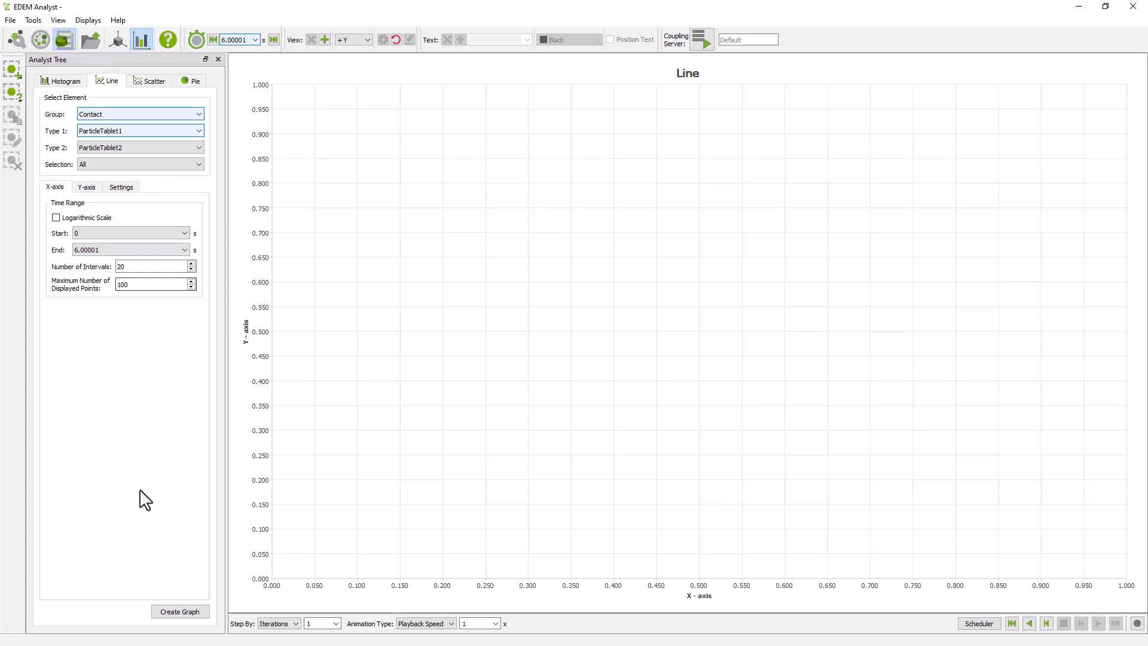
click(190, 612)
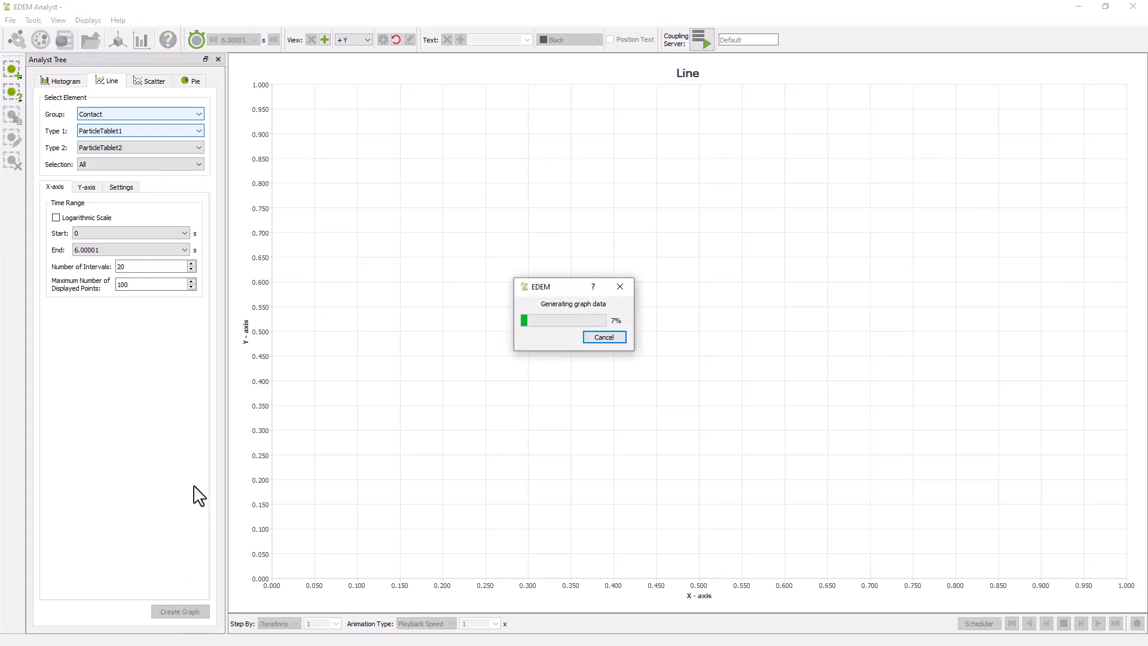
Step: Set the graph's Y-axis primary attribute to Number of Contacts and regenerate the line graph
click(87, 187)
click(133, 285)
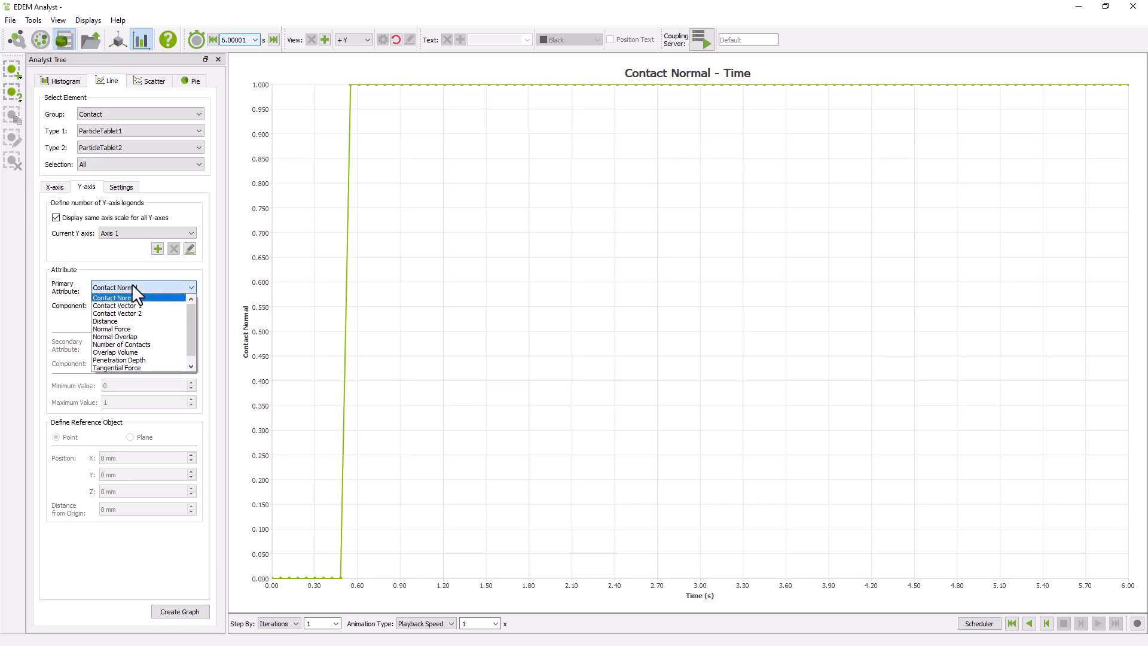
click(152, 344)
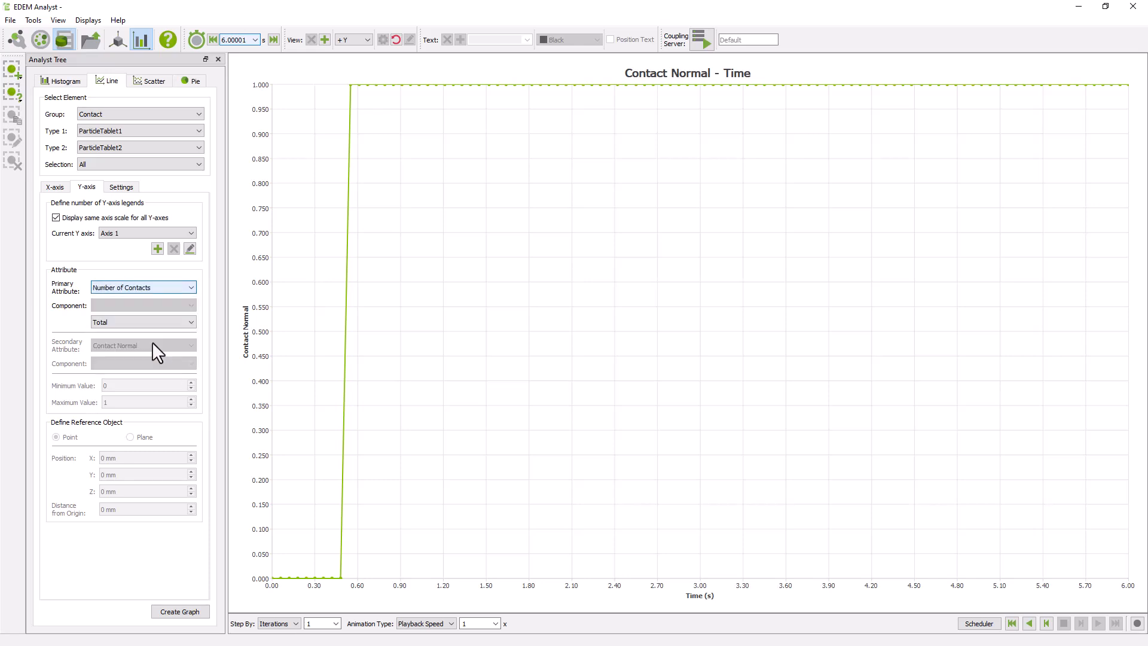
click(179, 612)
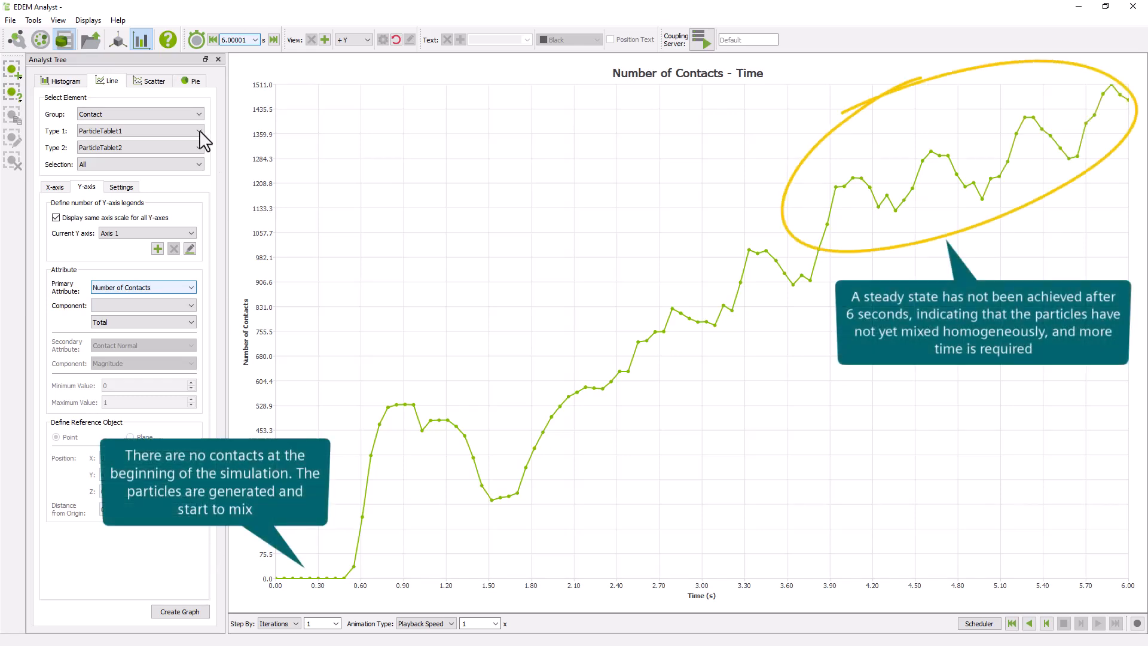
Step: Return to the 3D model view and set the displayed time step to 1.00001 s
click(118, 40)
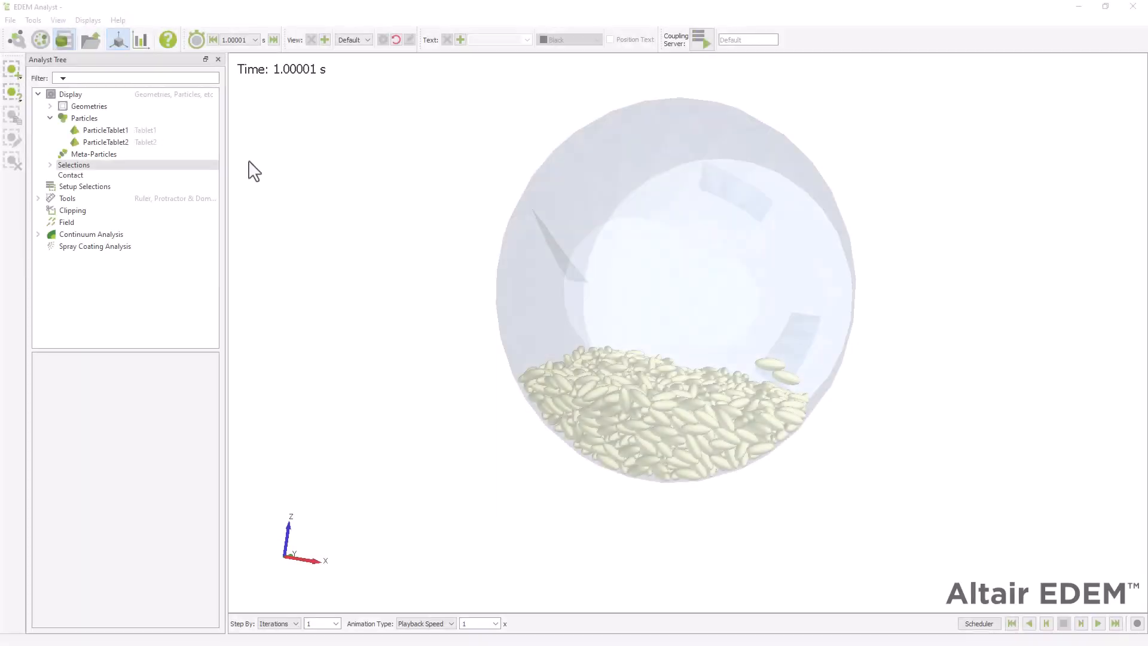
click(256, 40)
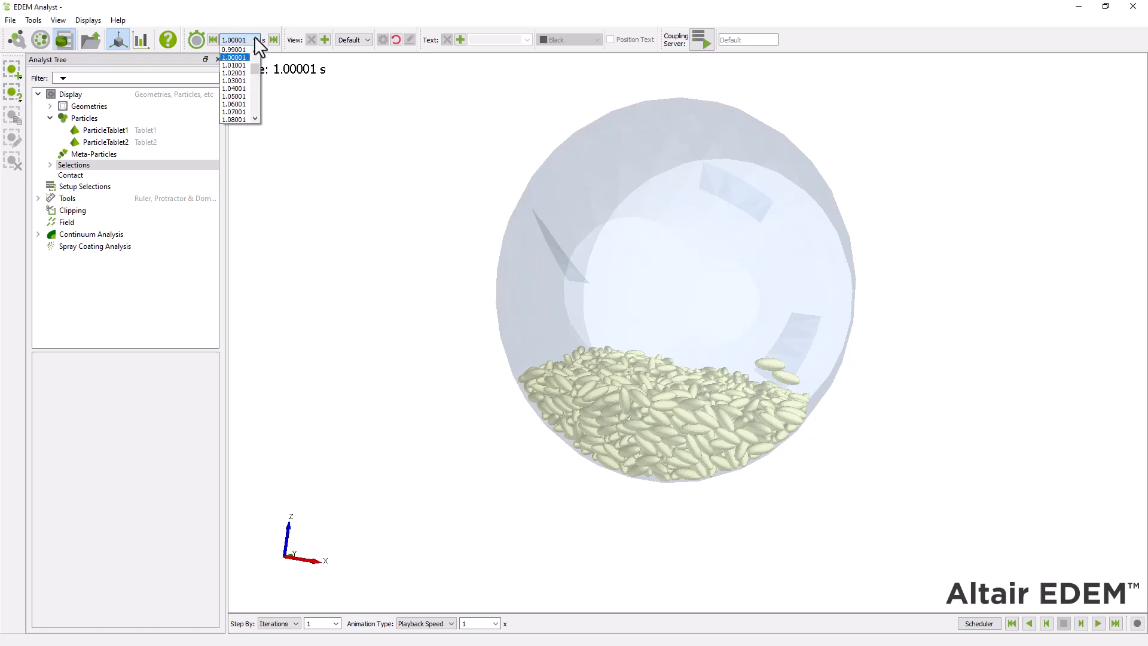
click(246, 57)
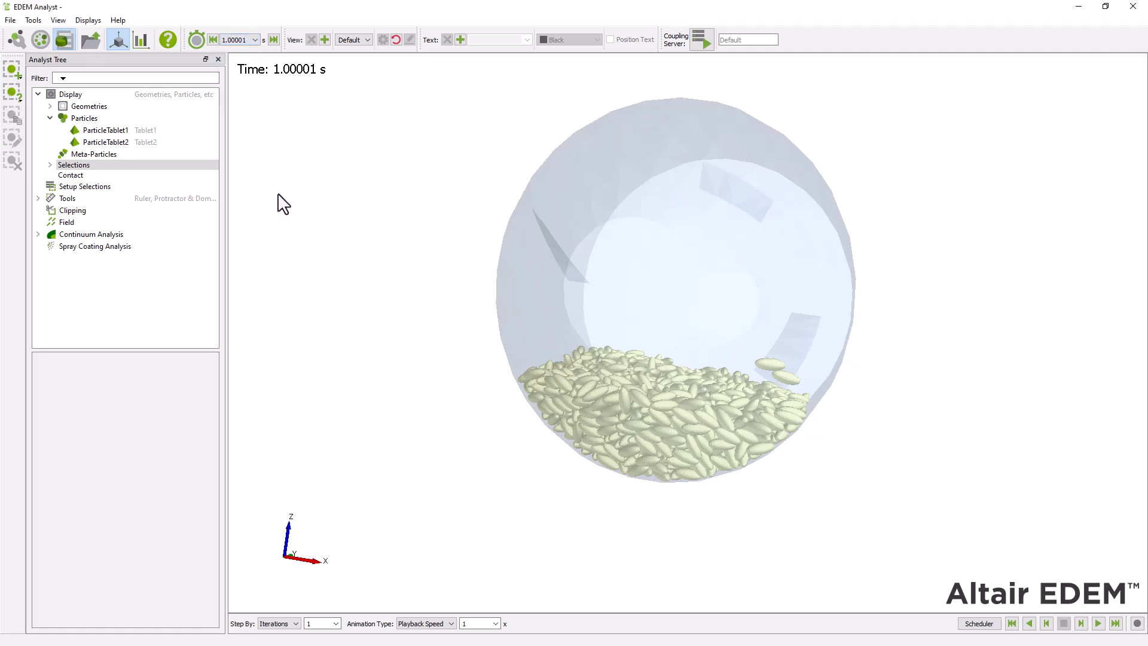
Step: Add a manual selection named Base to the setup selections
click(130, 184)
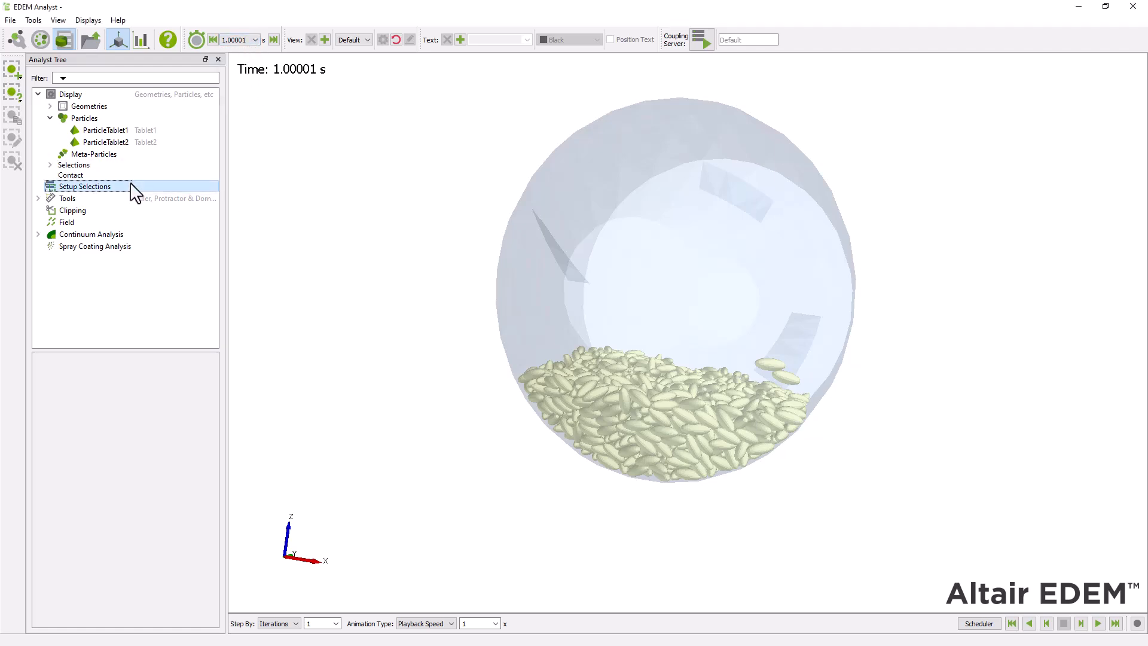
right_click(131, 182)
mouse_move(216, 193)
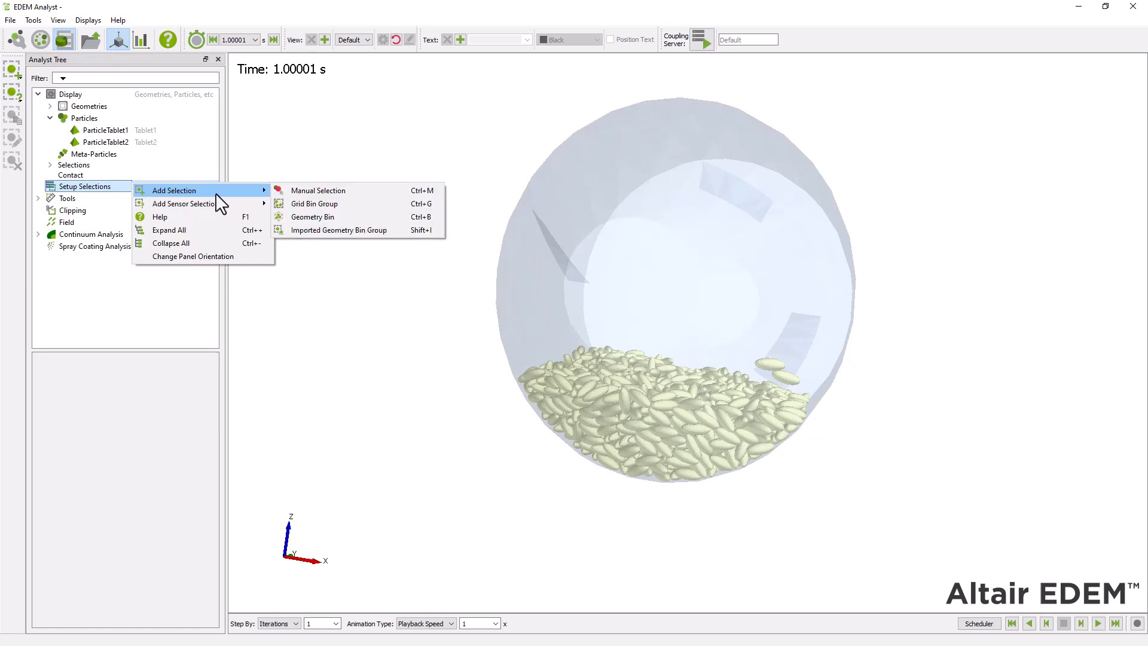
click(299, 192)
text(Base)
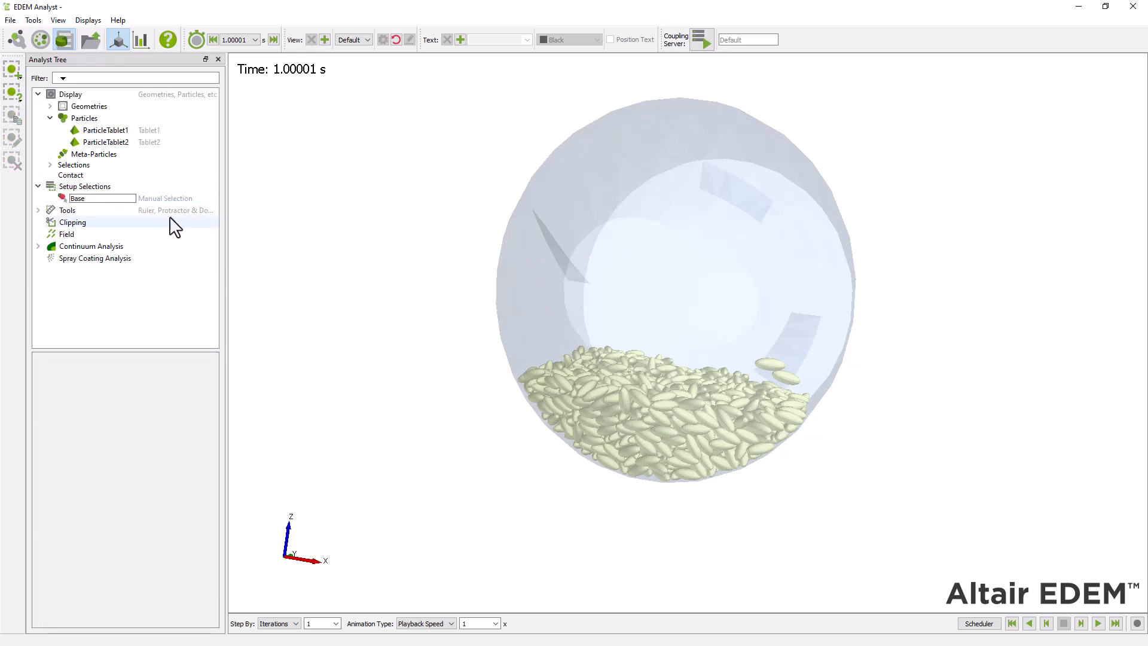
key(Return)
Step: Color the ParticleTablet2 particles uniformly in Magenta
click(133, 143)
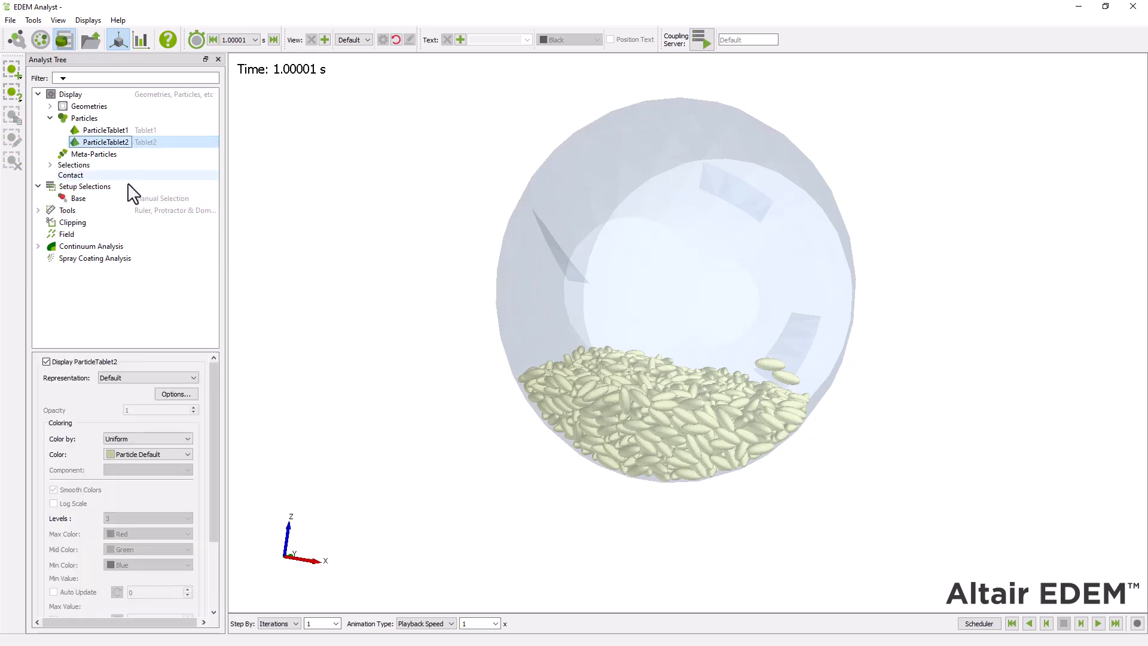
click(176, 453)
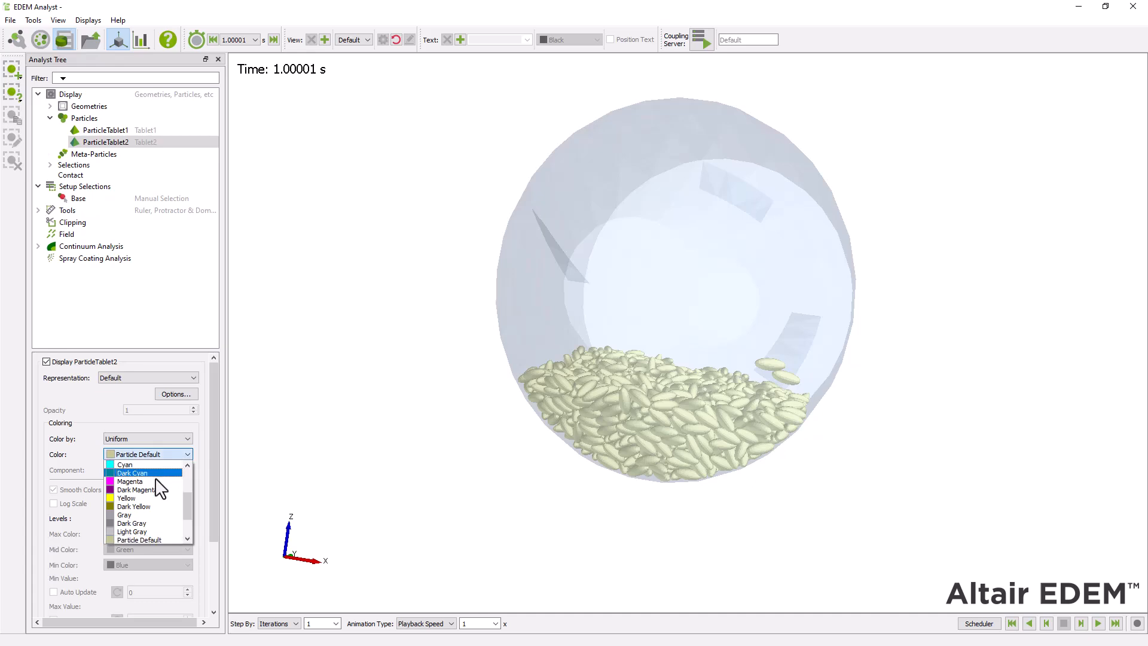
click(156, 485)
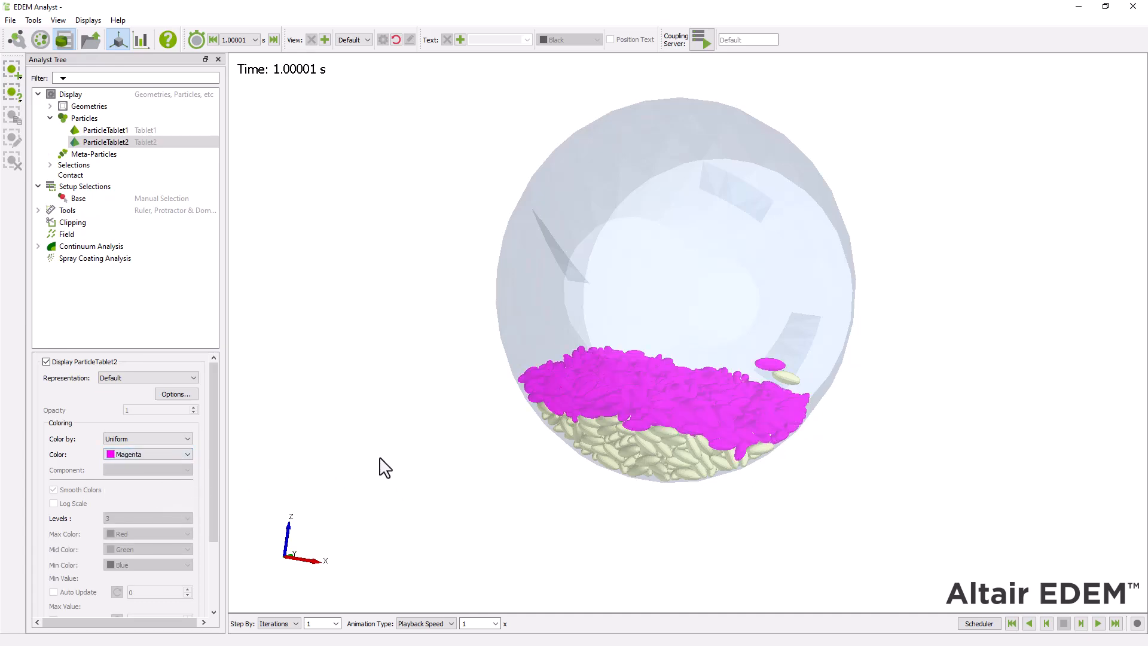
Step: Limit the Base selection to ParticleTablet1 particles and manually box-select the loose cream tablet above the tablet bed
click(95, 200)
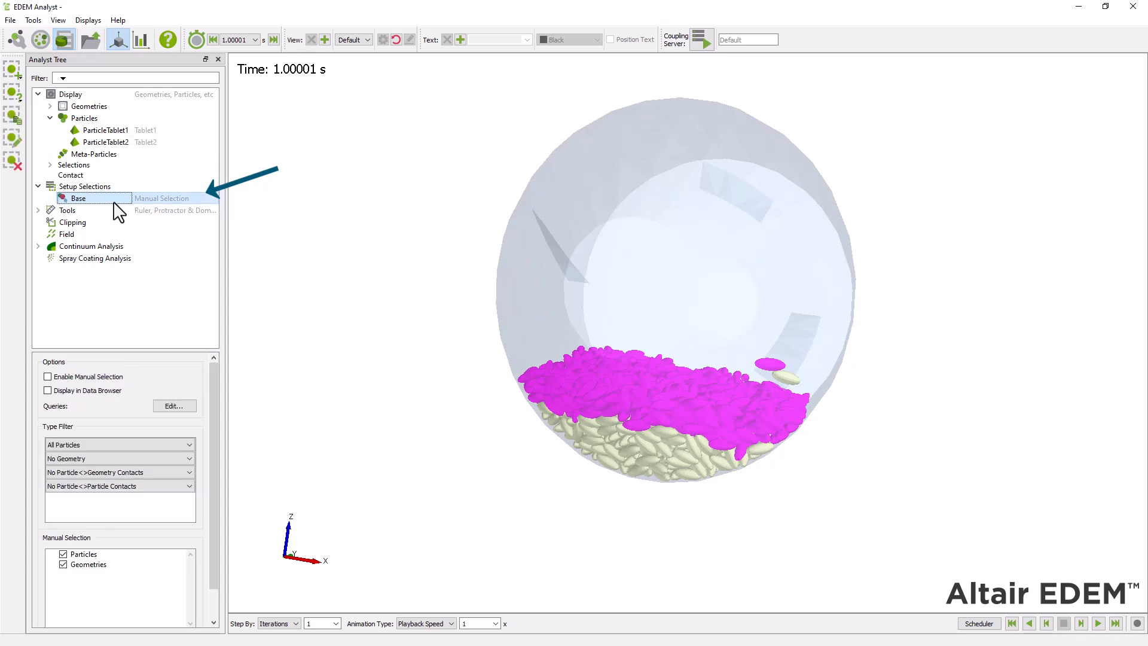
click(105, 443)
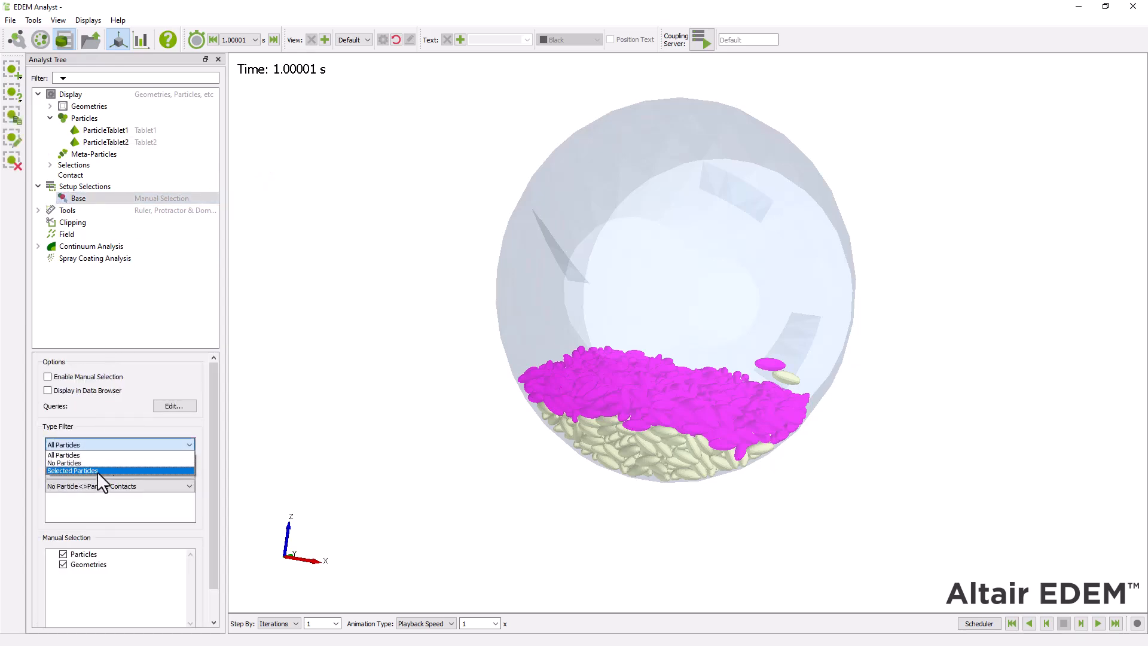
click(97, 472)
click(51, 458)
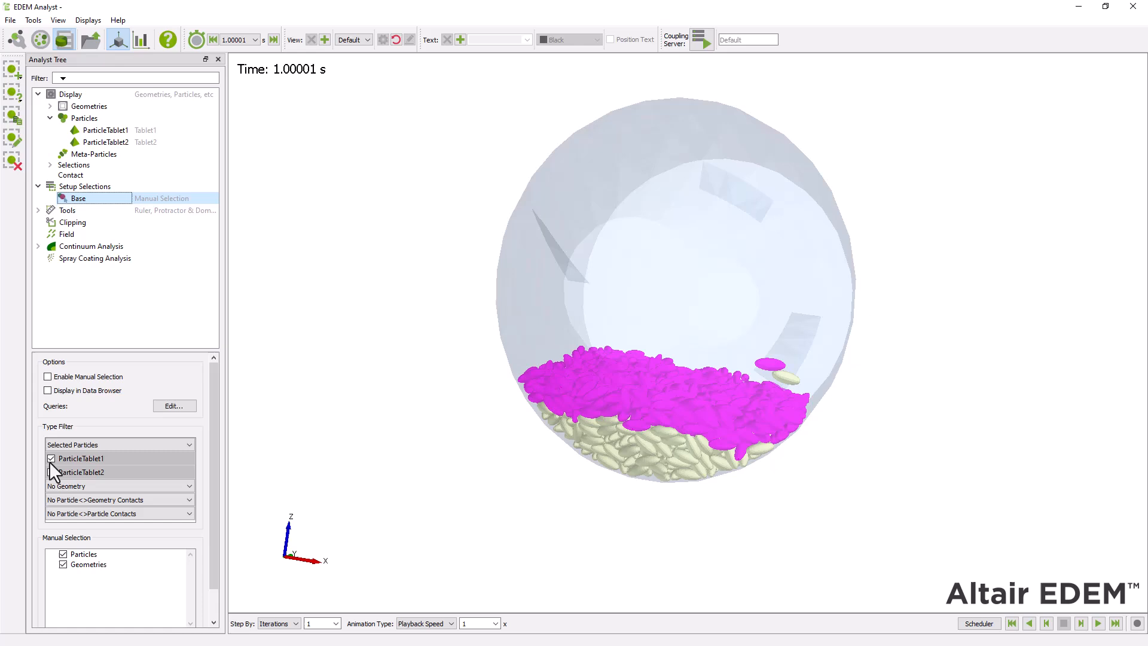
click(50, 377)
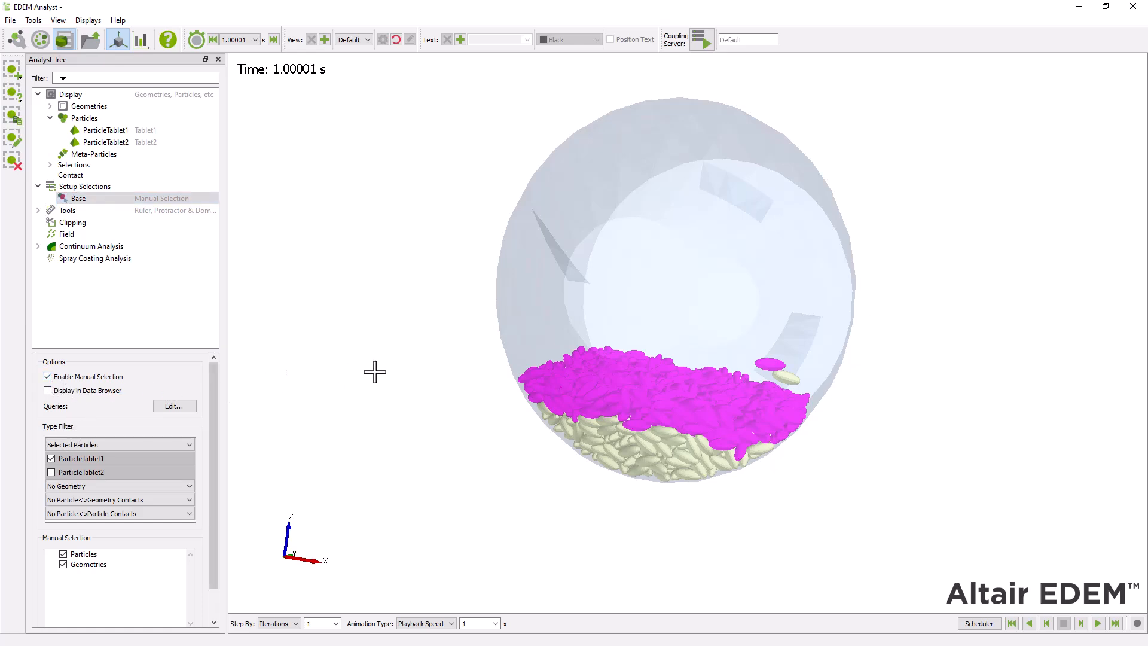
drag(804, 367, 761, 392)
Step: Add a second manual selection named Top to the setup selections
right_click(132, 185)
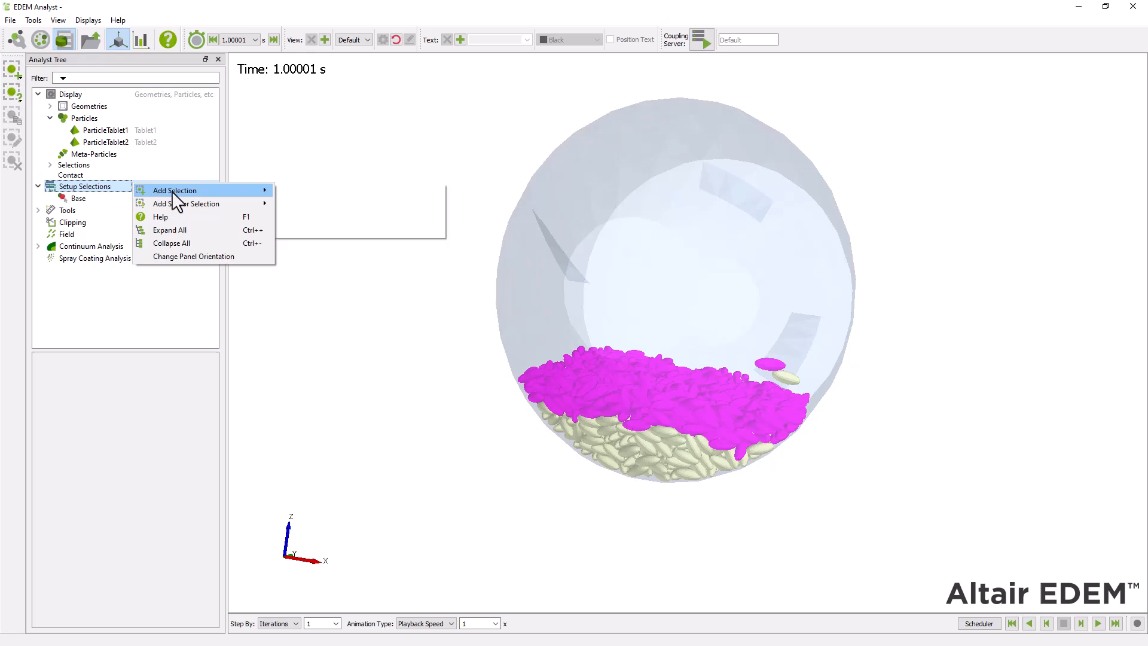
mouse_move(174, 190)
click(303, 194)
text(Top)
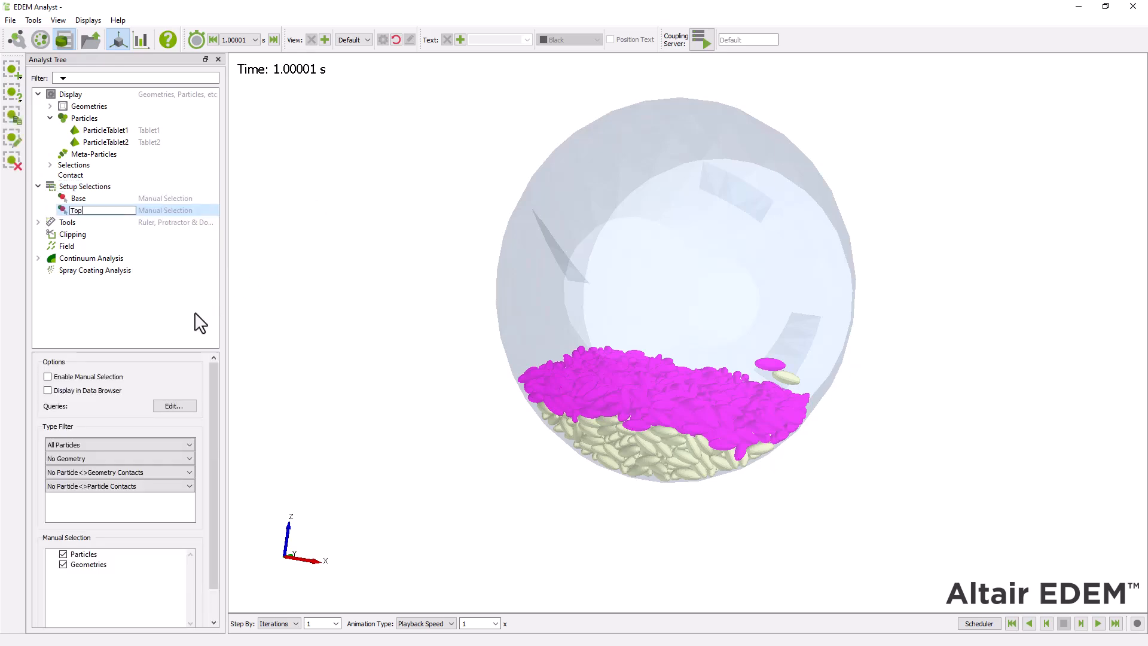
Step: Limit the Top selection to ParticleTablet2 particles and manually box-select the loose magenta tablet above the tablet bed
click(84, 441)
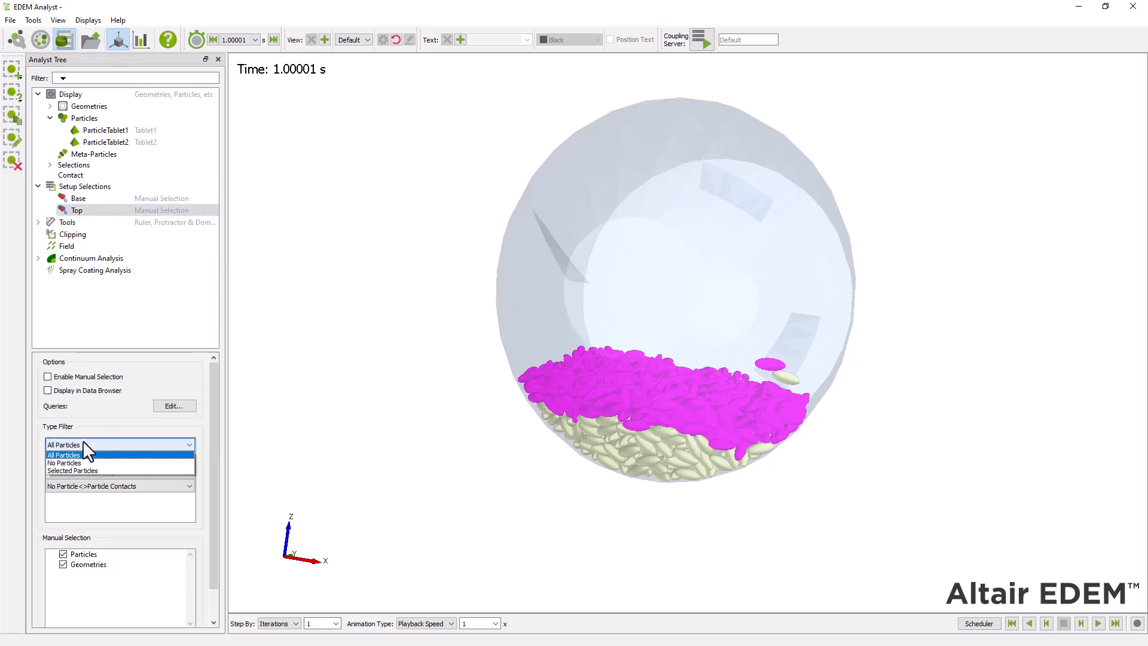
click(60, 465)
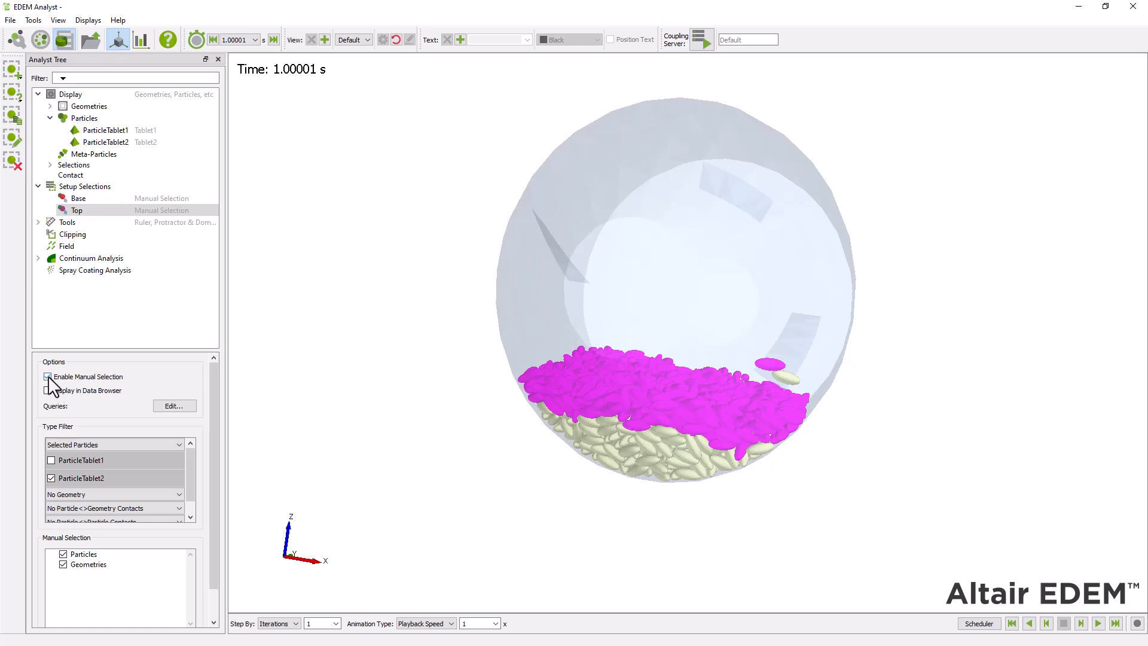
drag(740, 345, 787, 379)
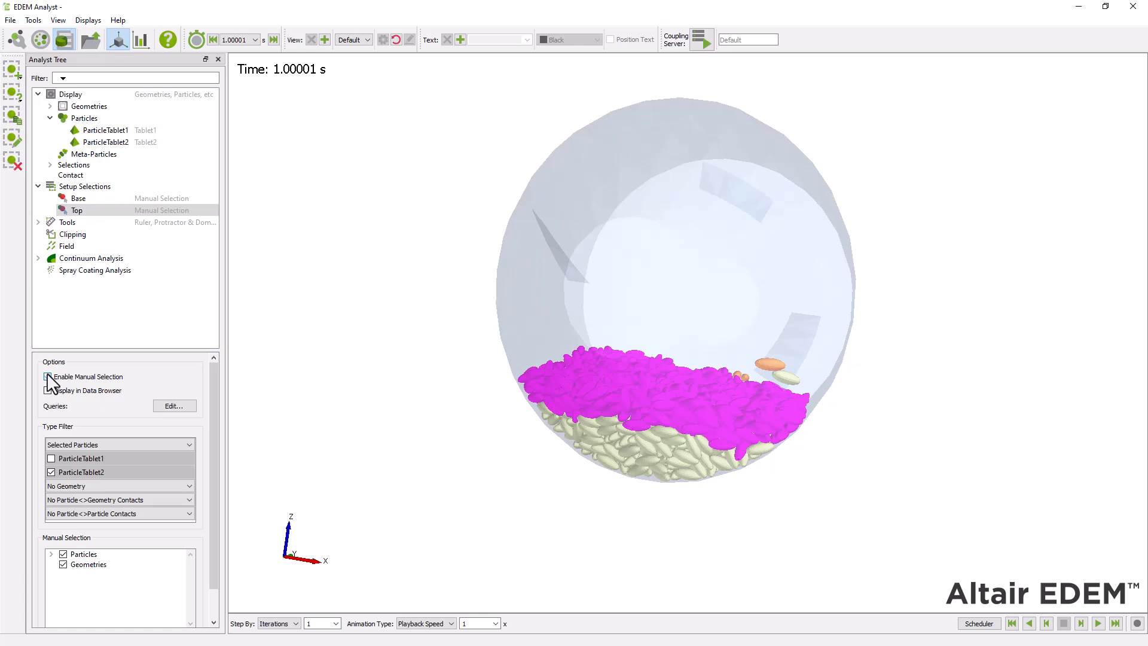
Step: Remove particles 1224 and 1512 from the Top manual selection, keeping only particle 940
drag(743, 373, 712, 371)
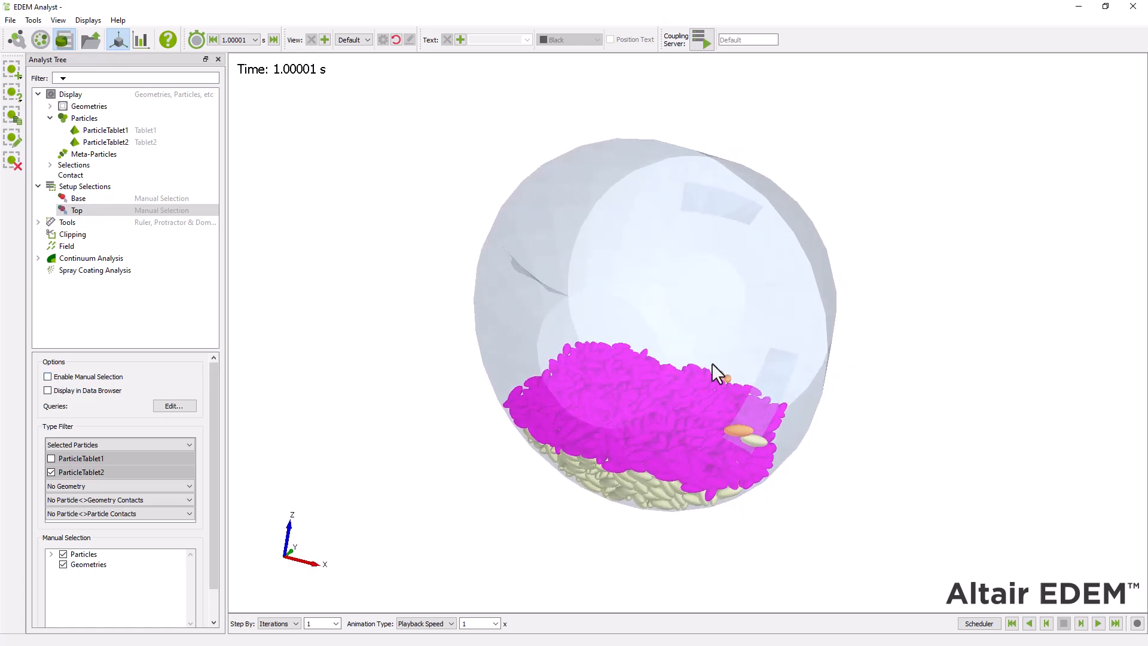
click(51, 554)
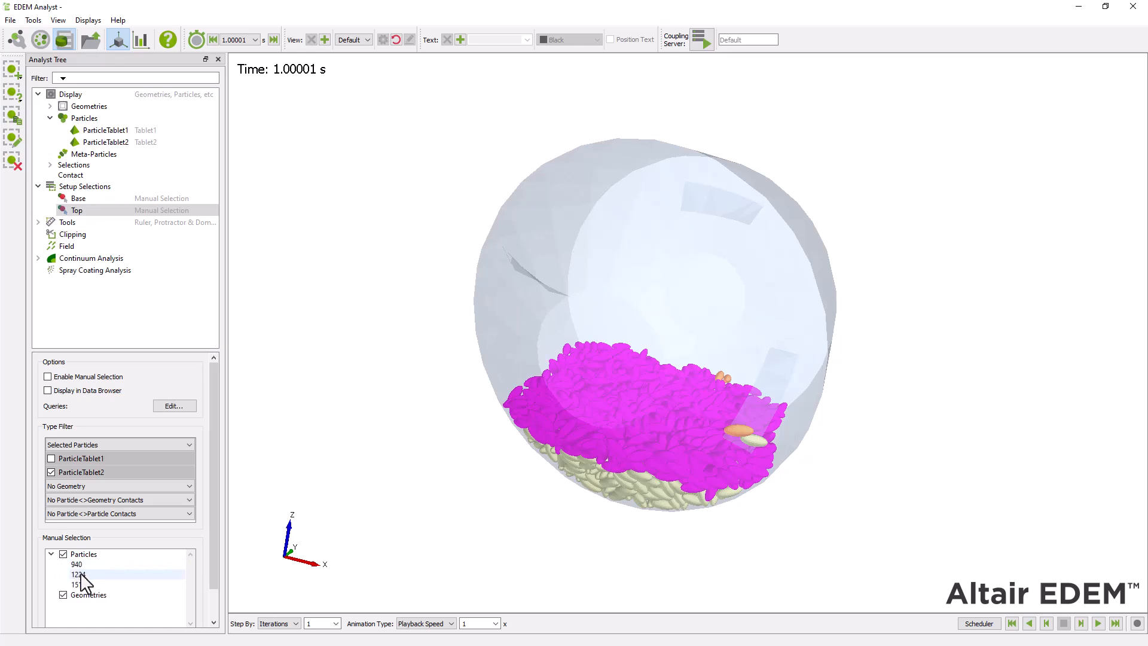
click(173, 574)
scroll(213, 543, down, 2)
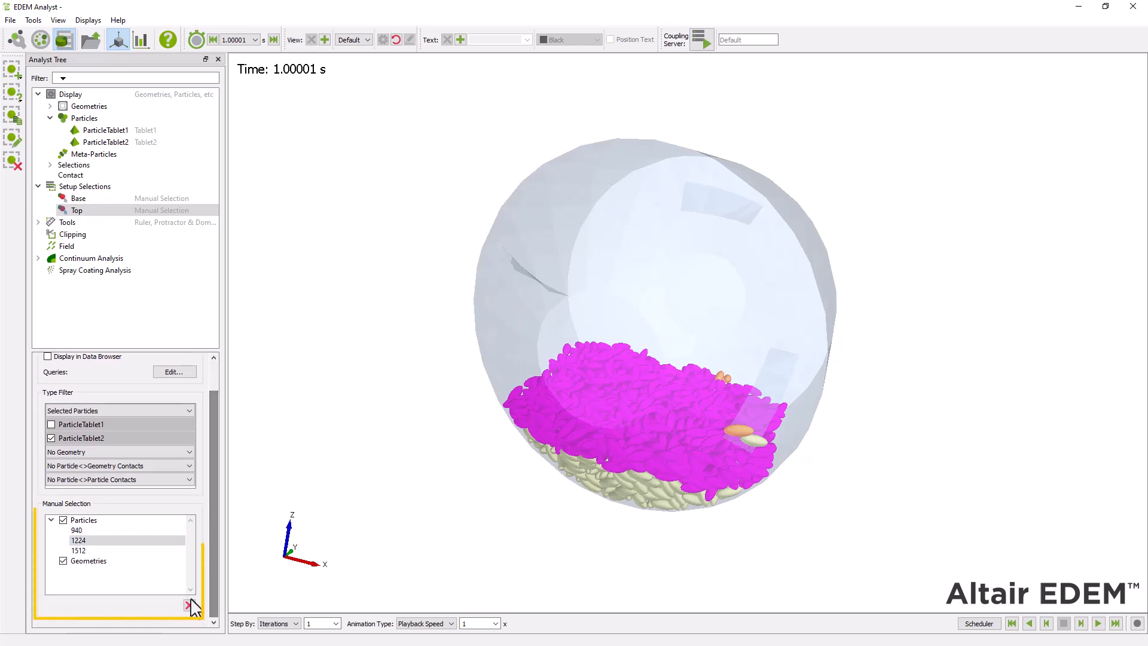
click(188, 605)
click(101, 541)
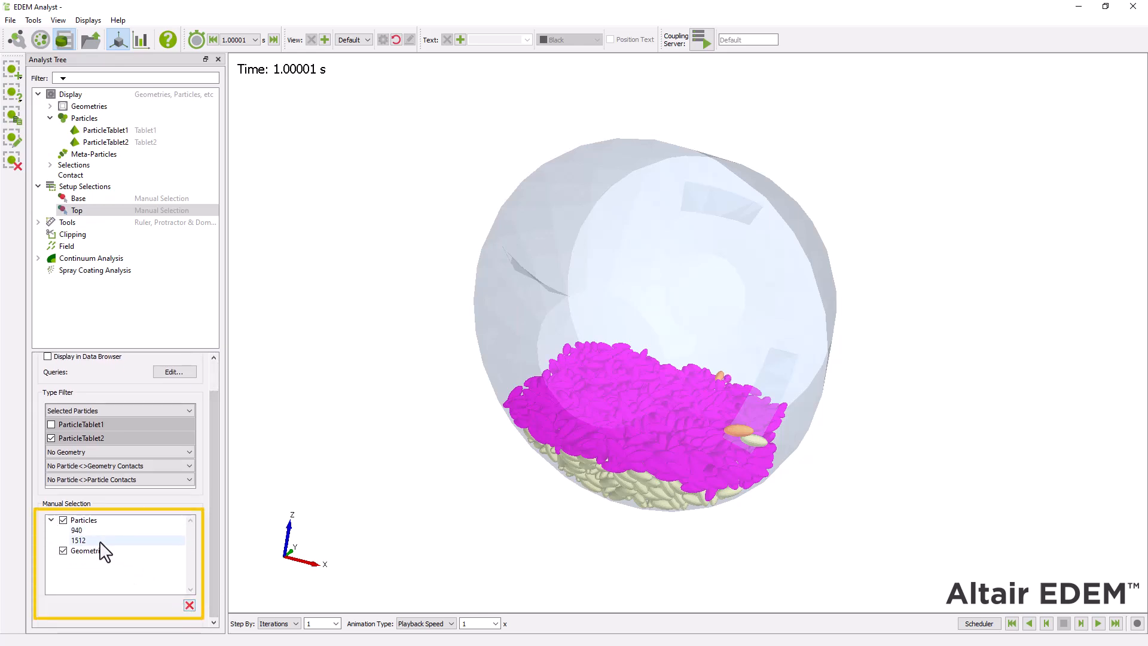
click(190, 605)
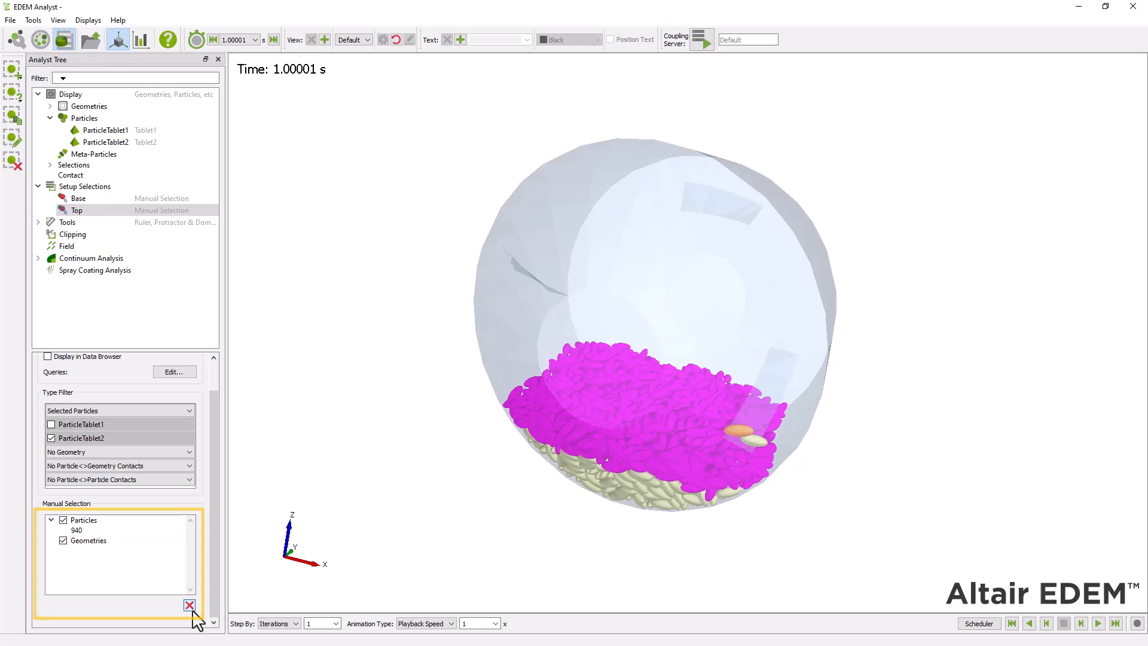
scroll(213, 425, up, 2)
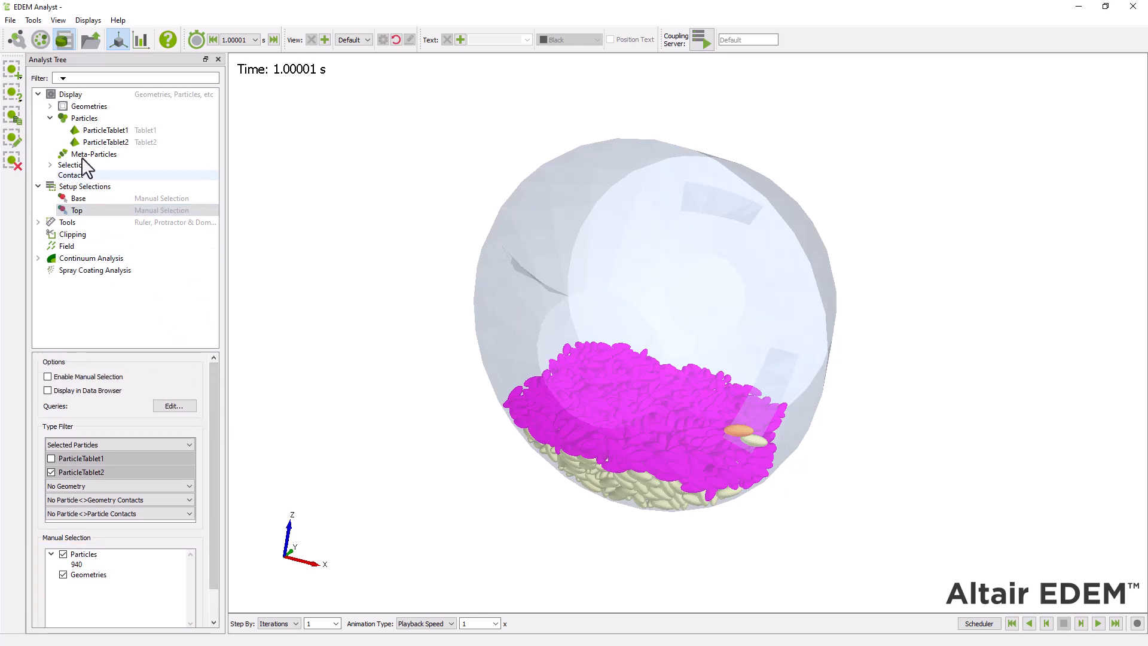
Step: Turn off the display of all particles in the model and apply the change
click(107, 119)
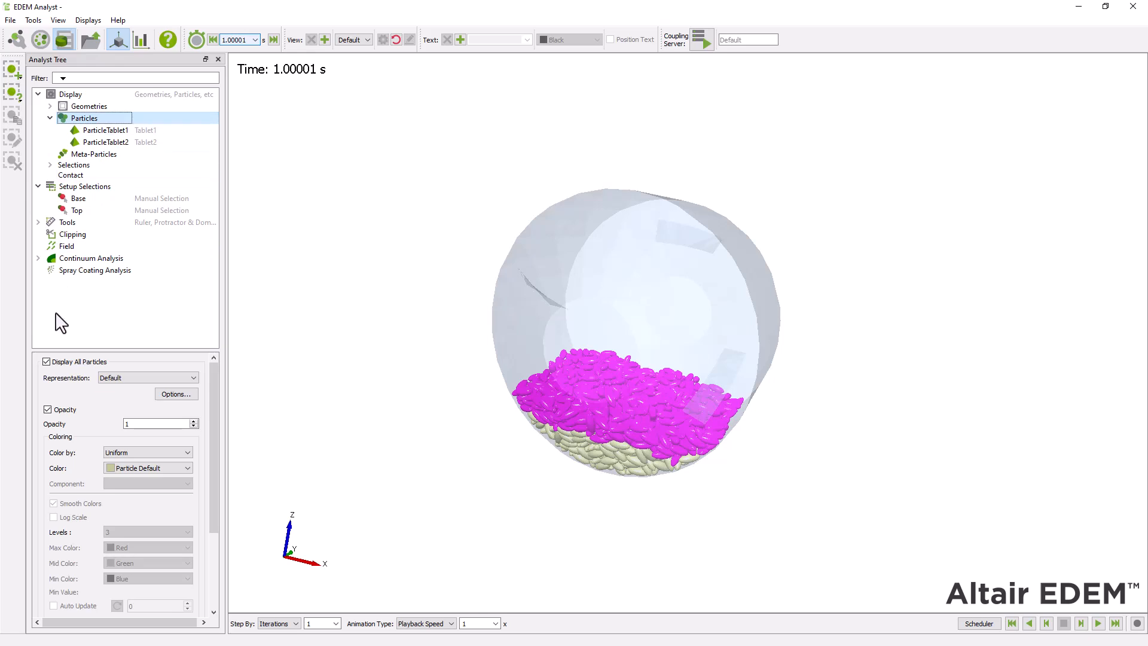
click(47, 362)
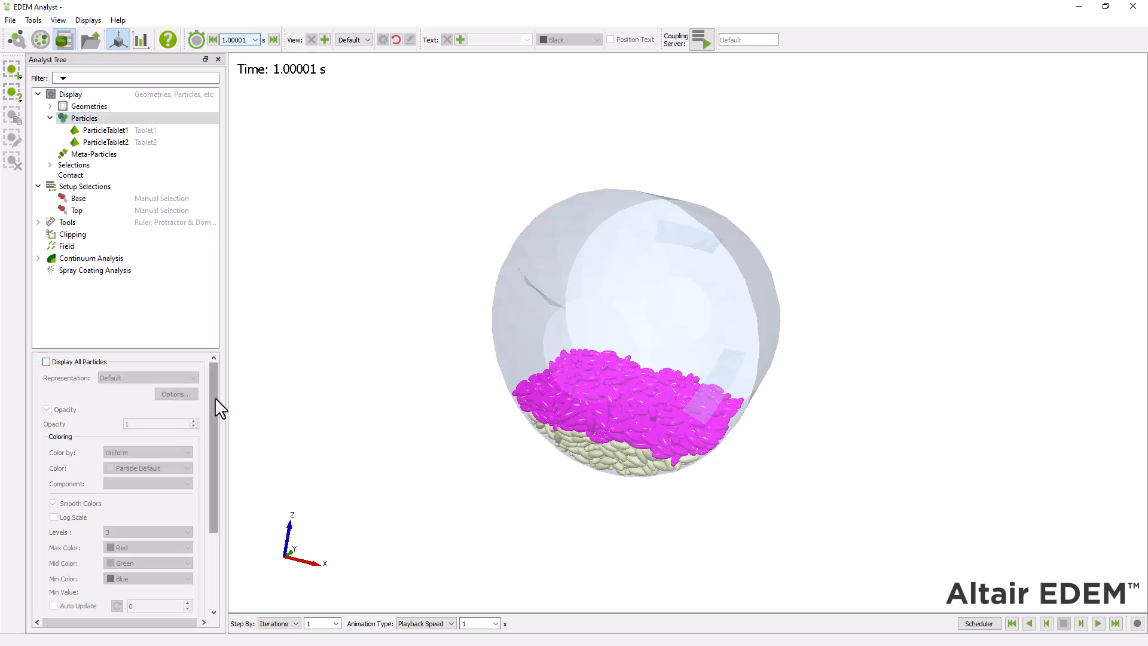
drag(214, 397, 232, 530)
click(183, 605)
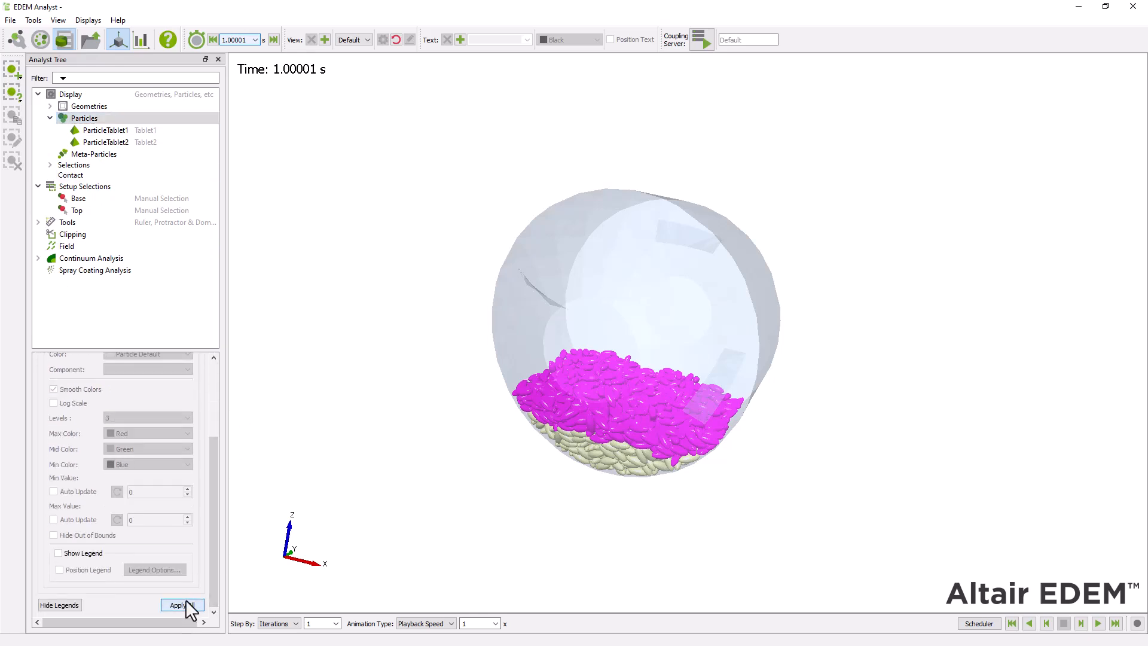
Step: Set the representation of the Base particle selection to Stream and review its stream options
click(50, 164)
click(89, 195)
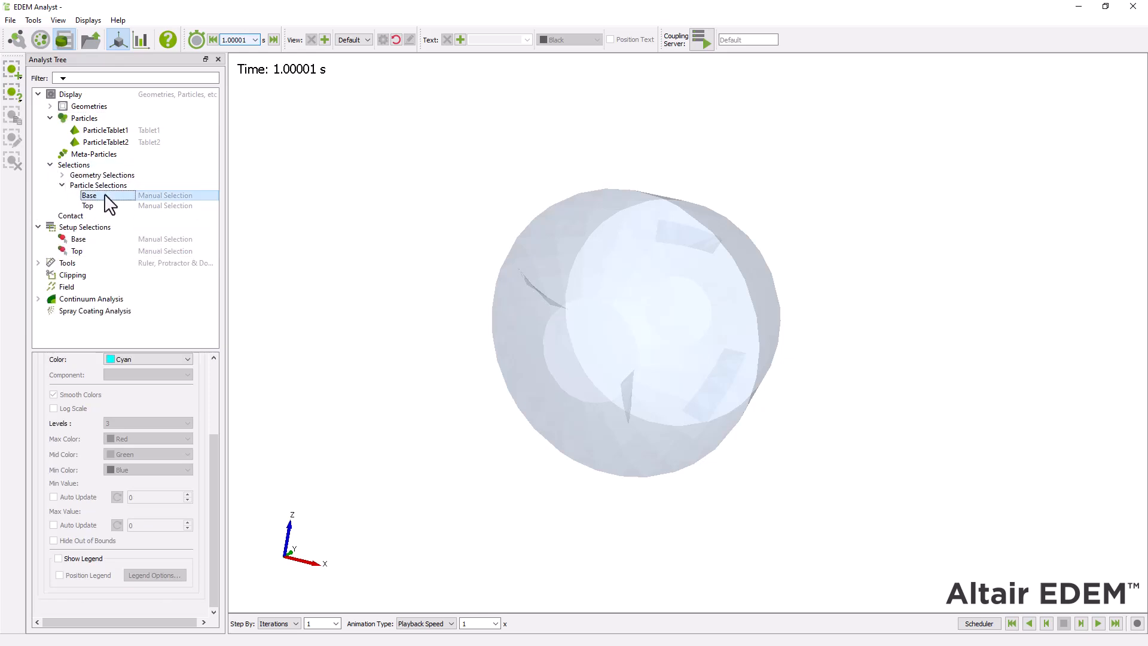
drag(213, 443, 203, 360)
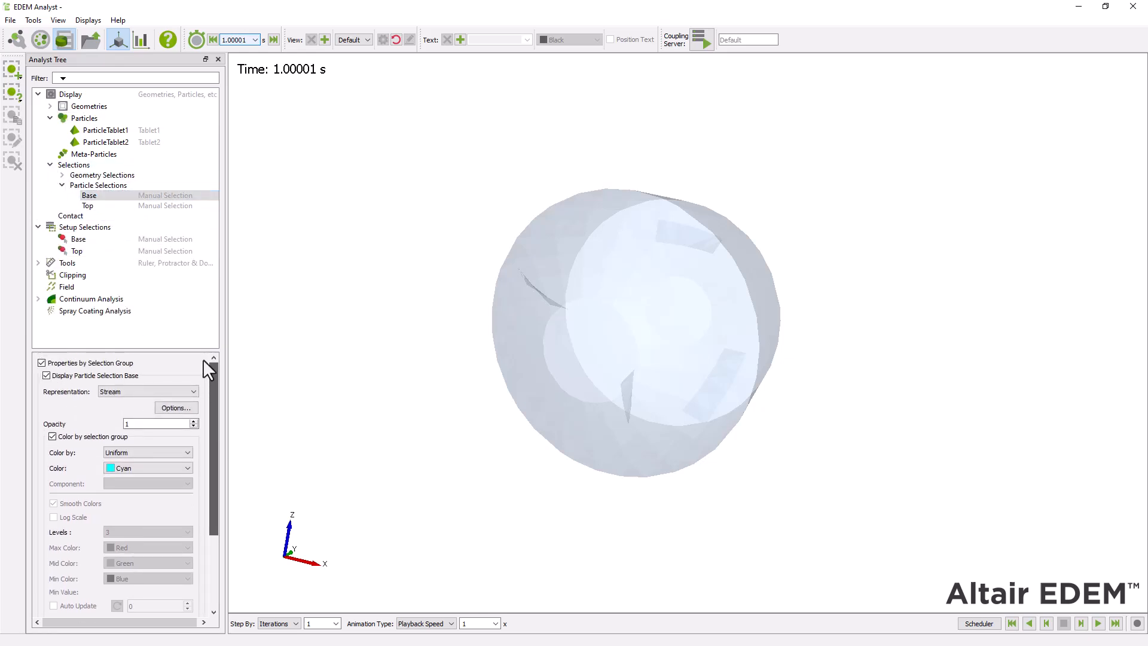
click(193, 391)
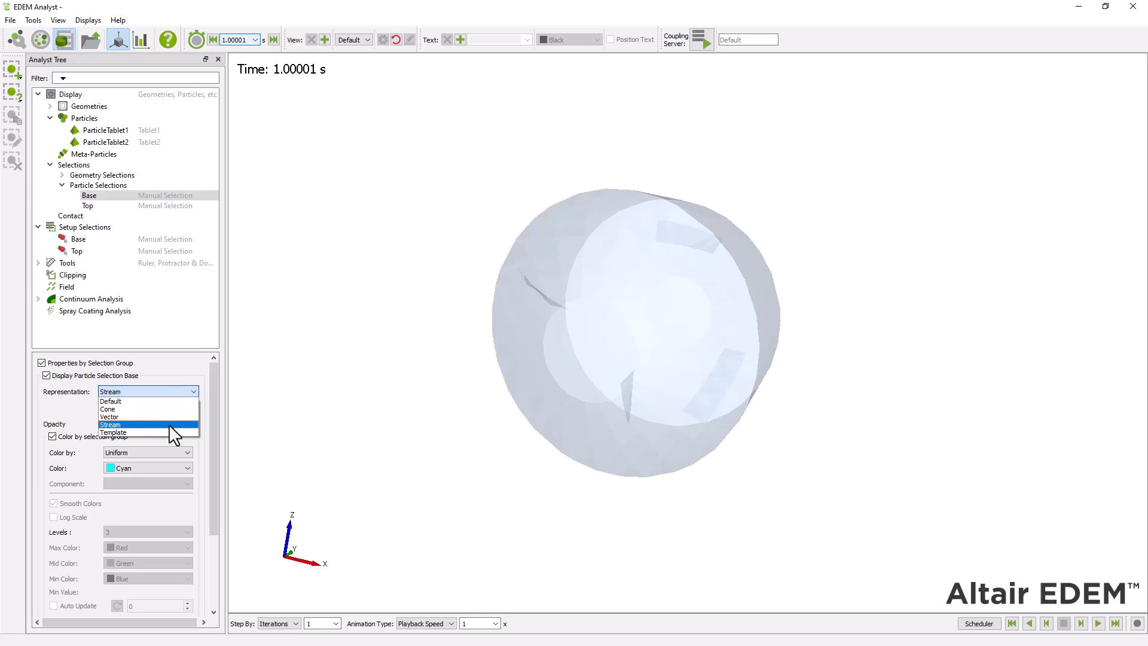
click(168, 421)
click(181, 408)
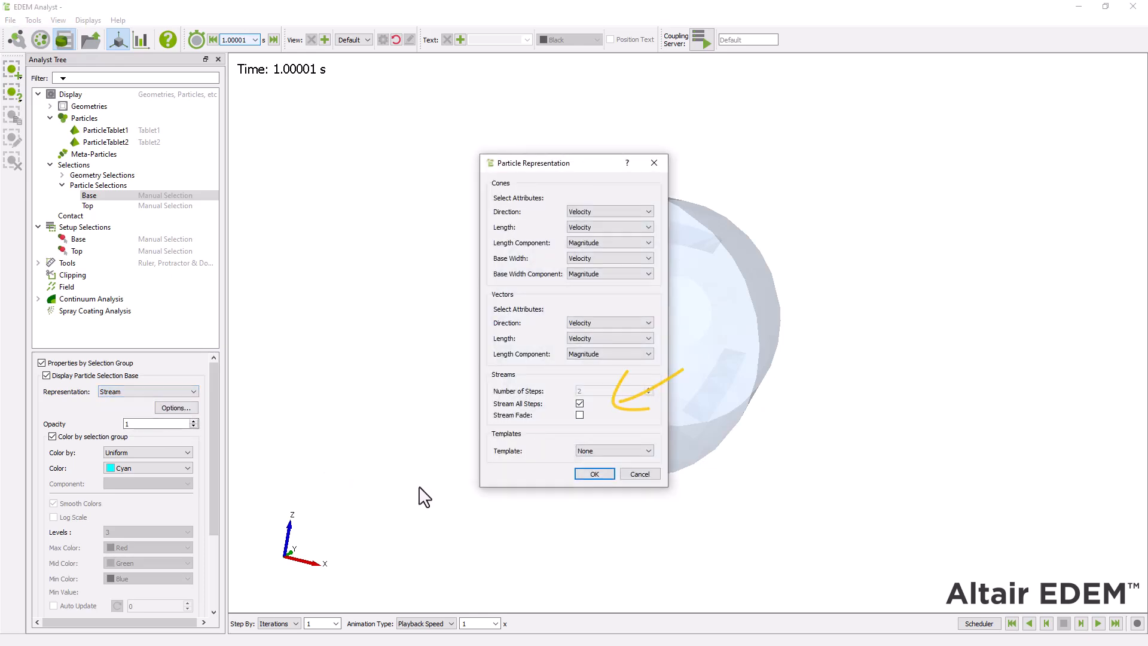
key(Escape)
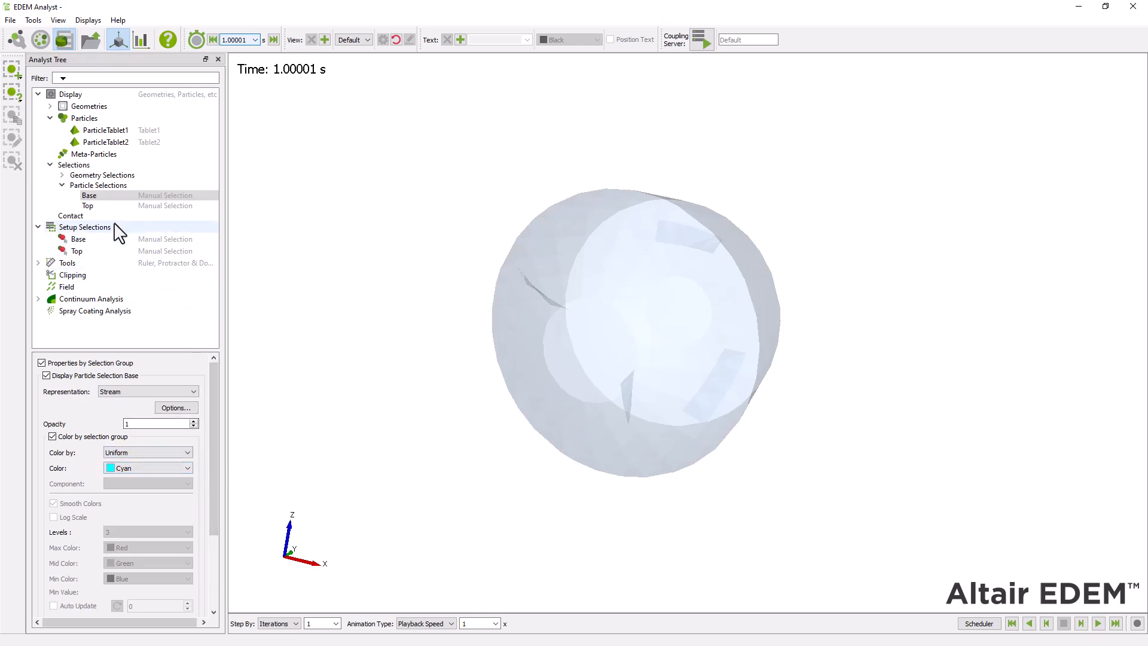
Step: Keep the Top particle selection represented as Stream and review its stream options
click(103, 207)
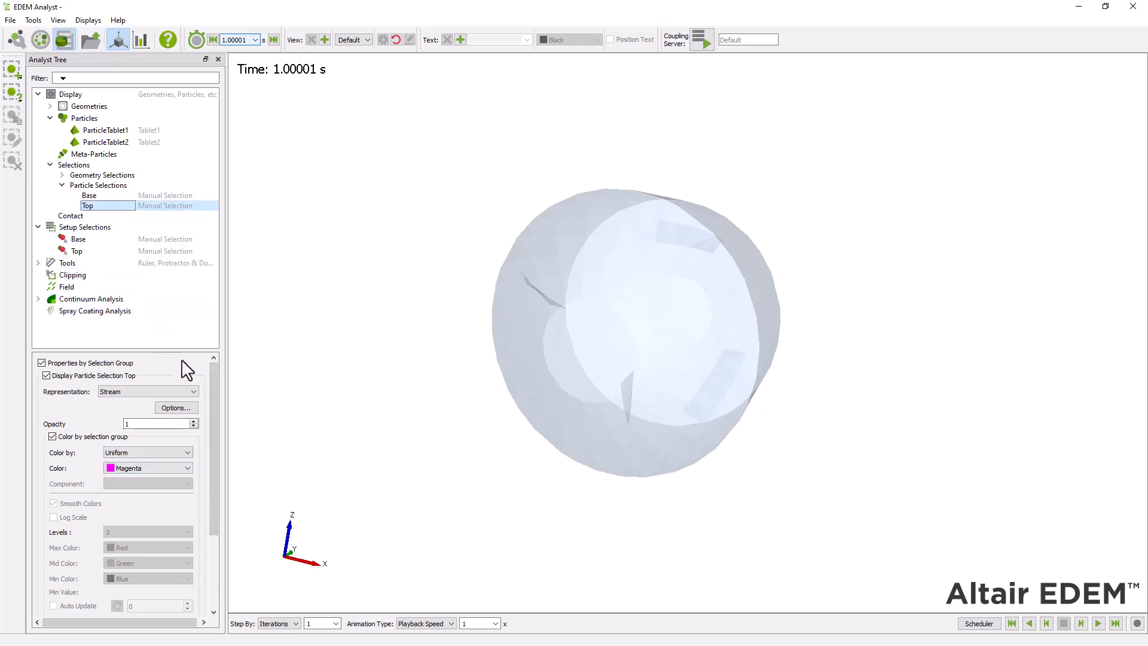
click(194, 390)
click(196, 392)
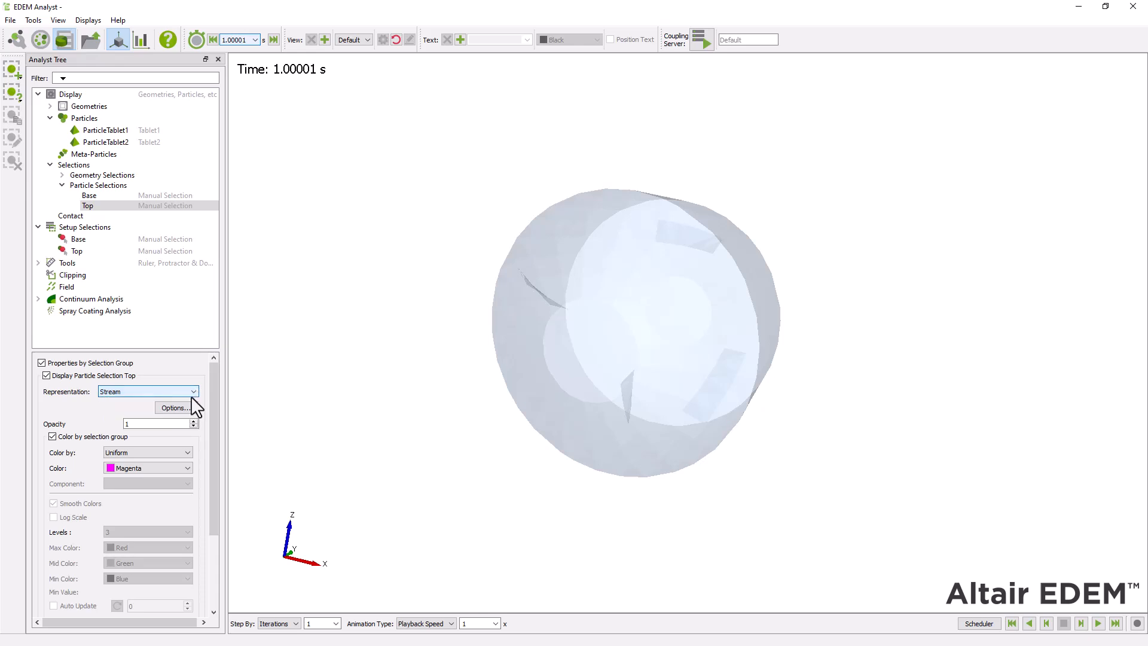
click(185, 410)
key(Escape)
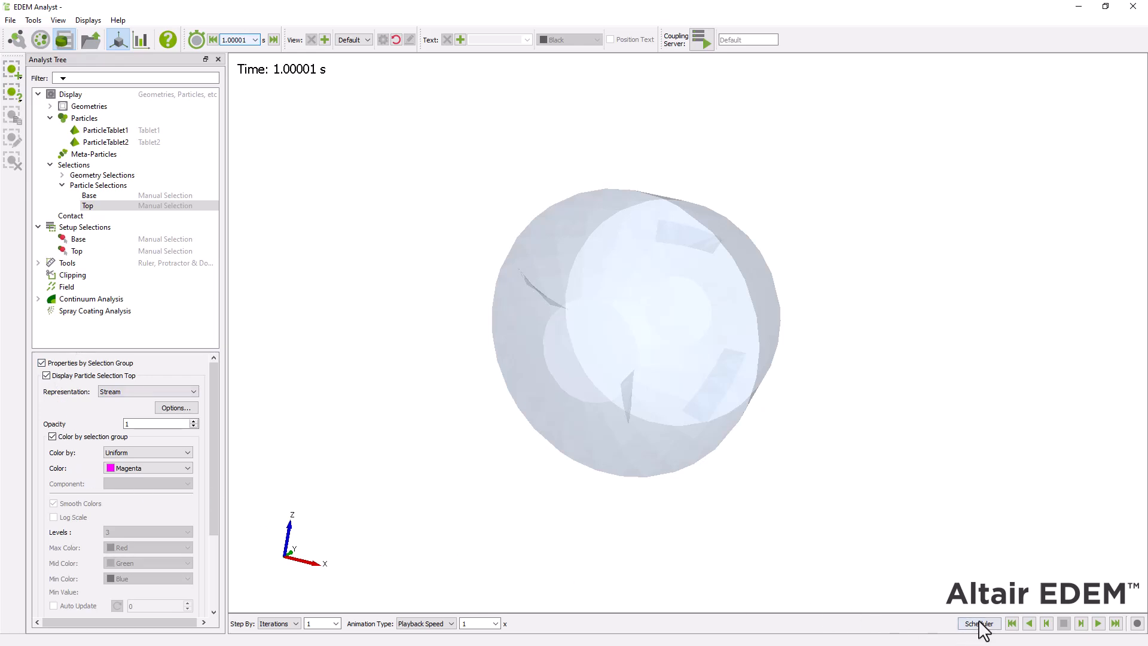
Step: Rewind the simulation to 0 s and play it to examine the Base and Top tablet trajectories inside the drum
click(1011, 623)
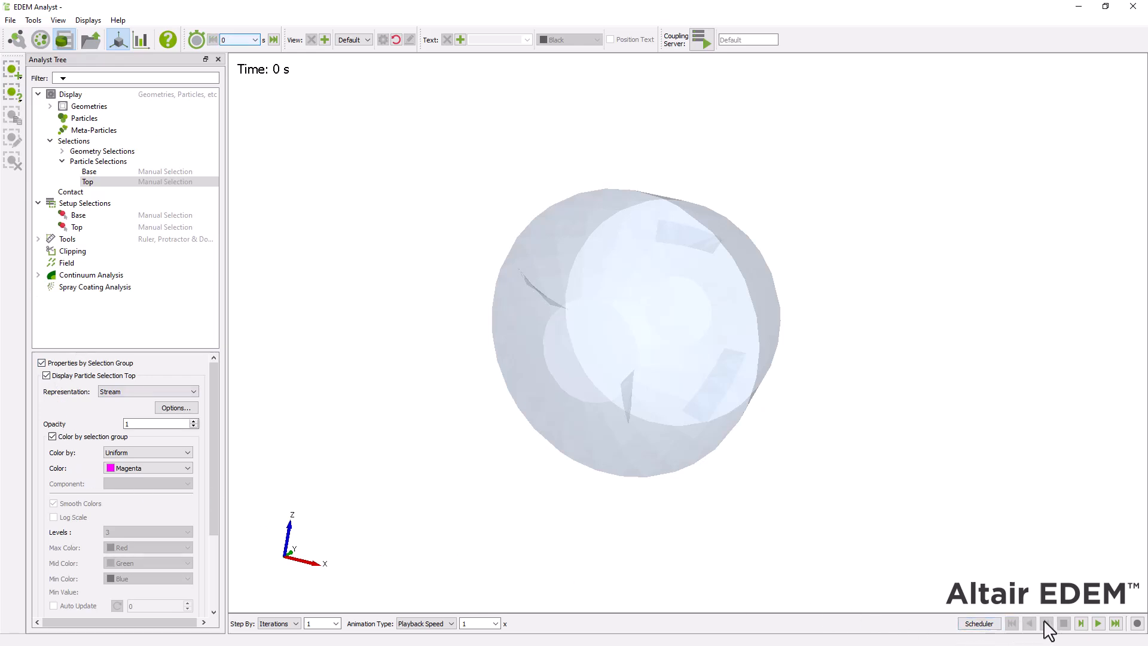
click(1098, 623)
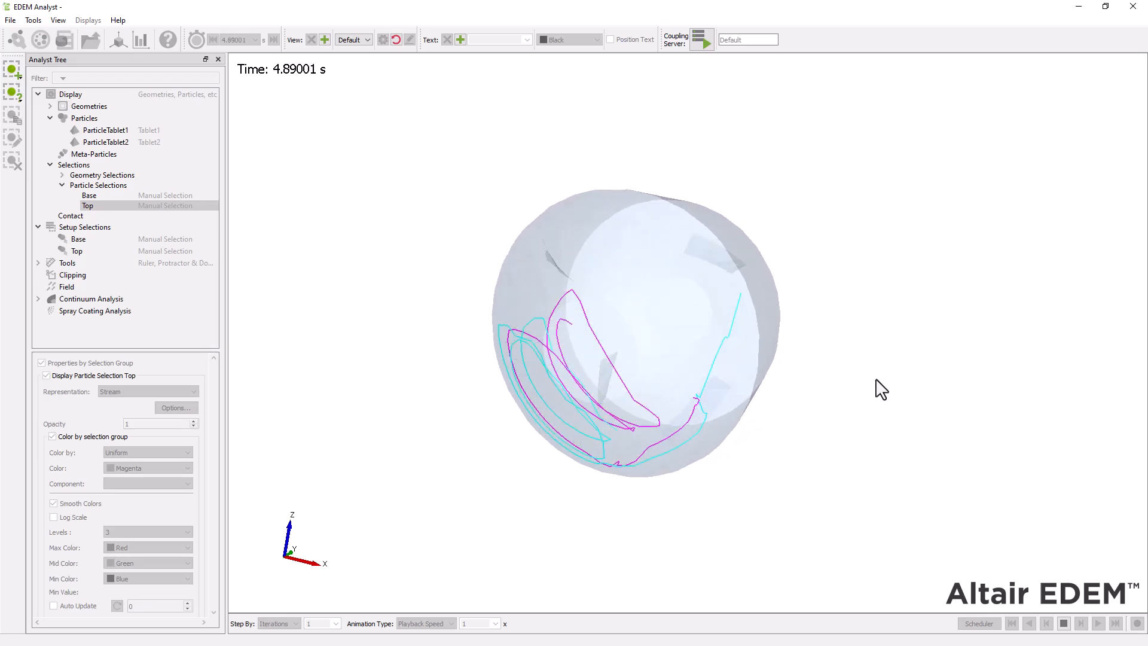
drag(900, 340, 762, 339)
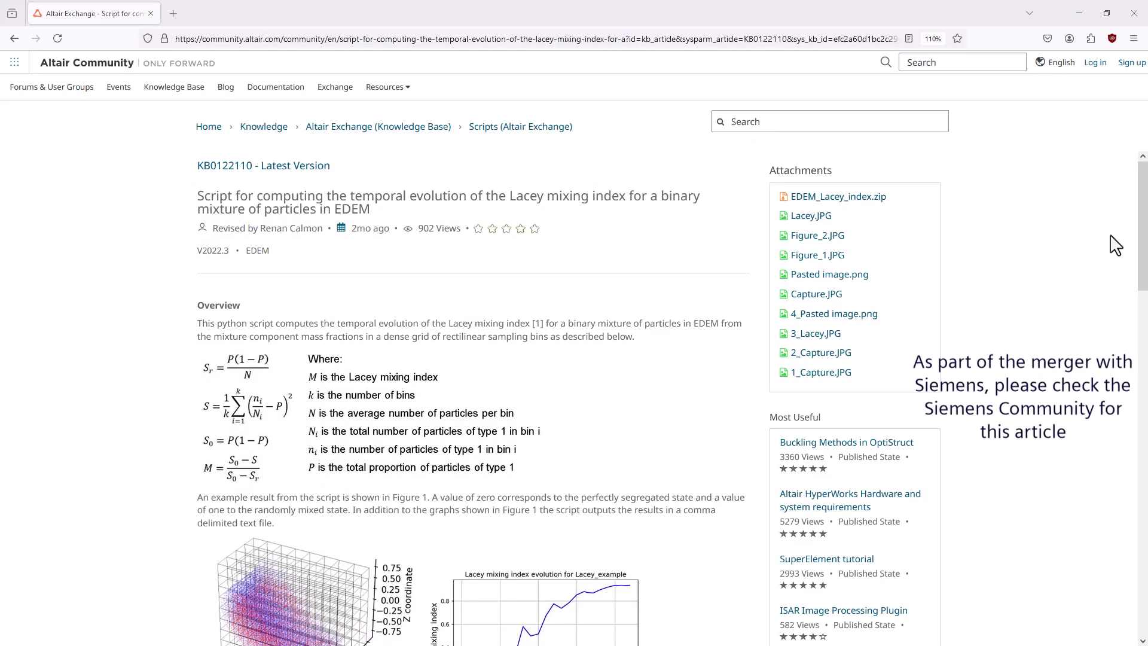
Step: In the browser, look through the Altair Community article on the Lacey mixing index script for EDEM
mouse_move(1142, 206)
mouse_down()
mouse_move(1141, 347)
mouse_move(1140, 185)
mouse_up()
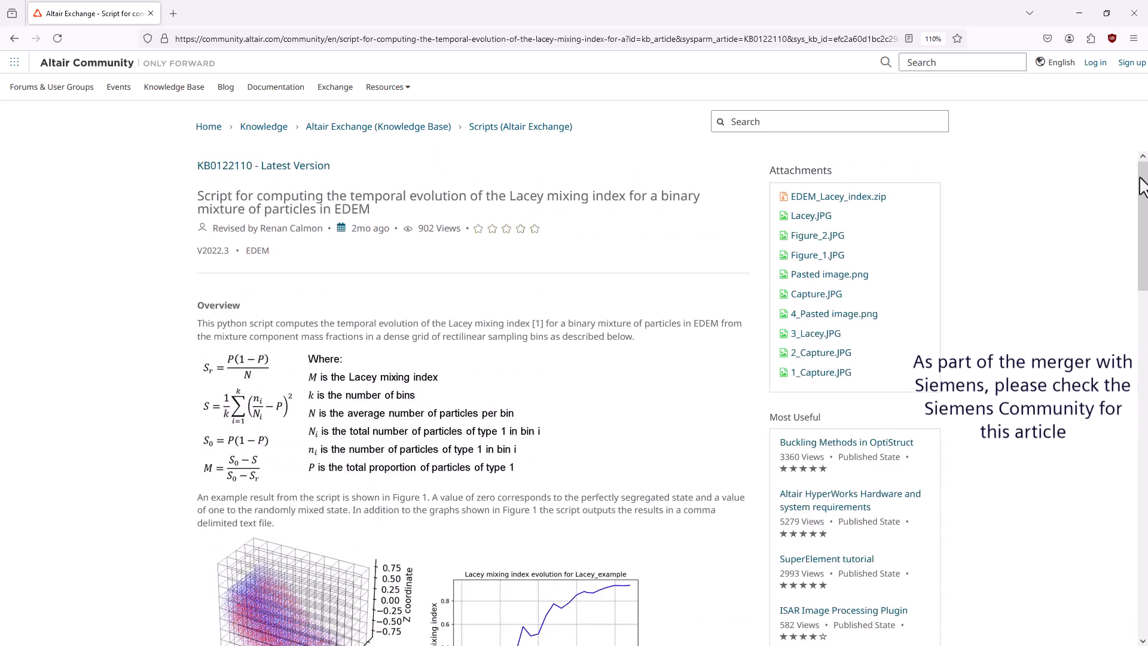